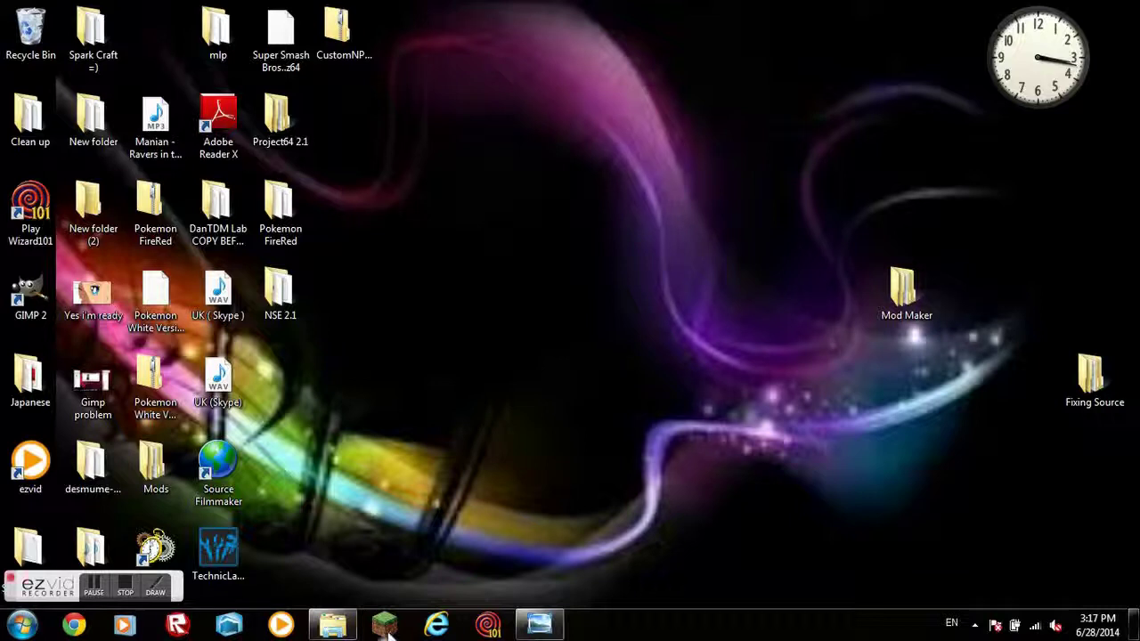
View the Wobbusomething XD picture from the Pictures library enlarged on its sprite, and close the viewer and folder
left_click(332, 624)
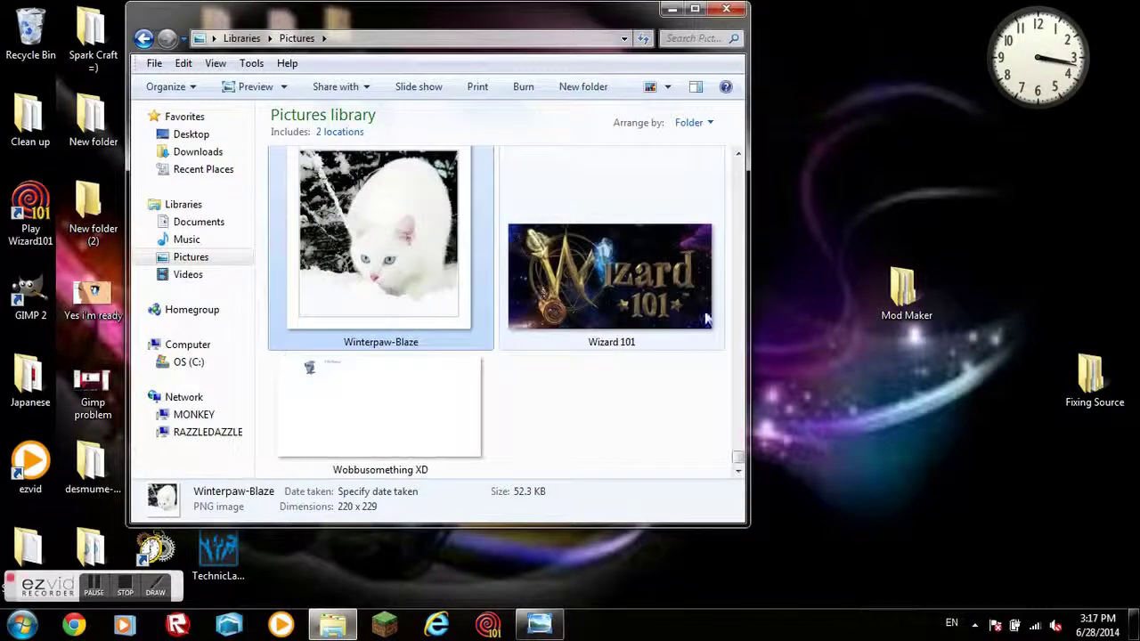
double_click(379, 410)
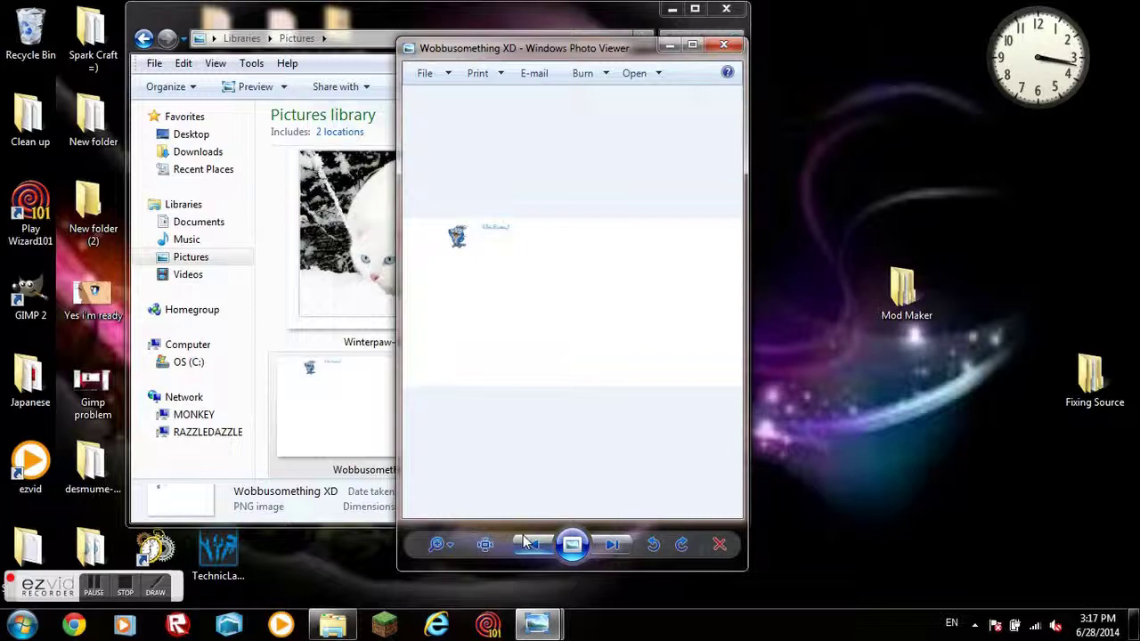
left_click(437, 544)
left_click_drag(437, 544, 442, 529)
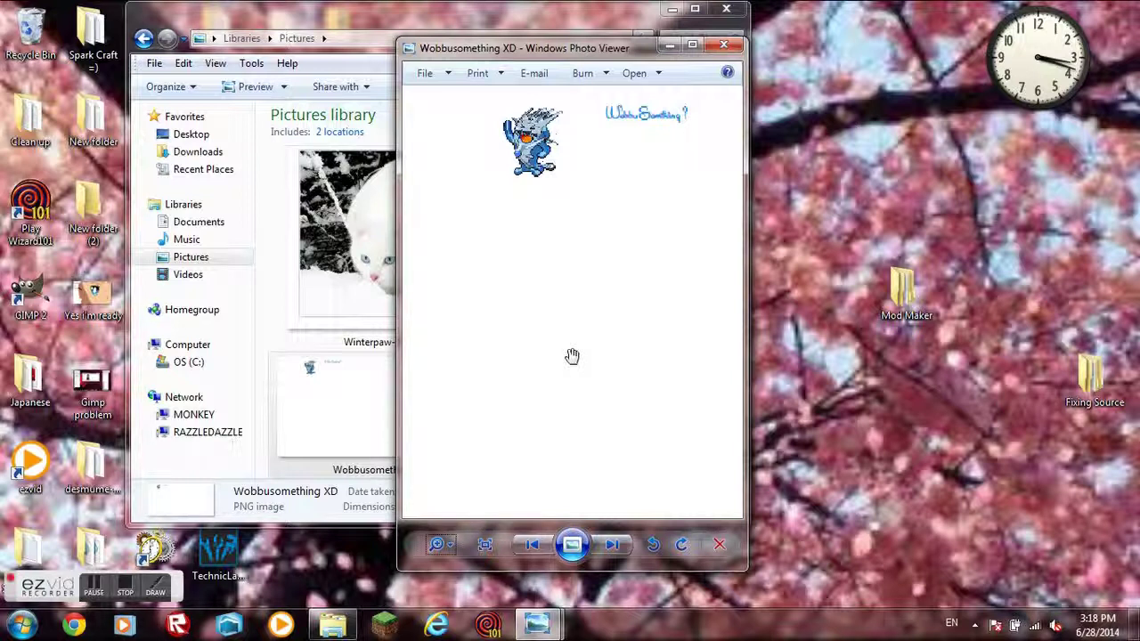
left_click_drag(436, 544, 445, 532)
left_click_drag(514, 234, 603, 297)
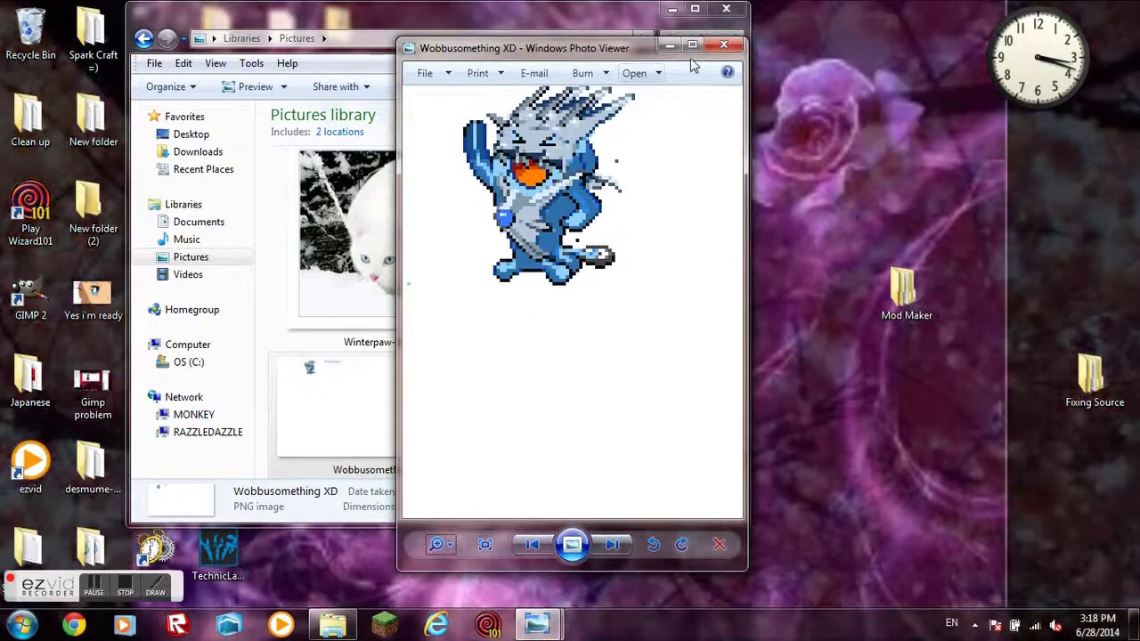
left_click(723, 45)
left_click(725, 9)
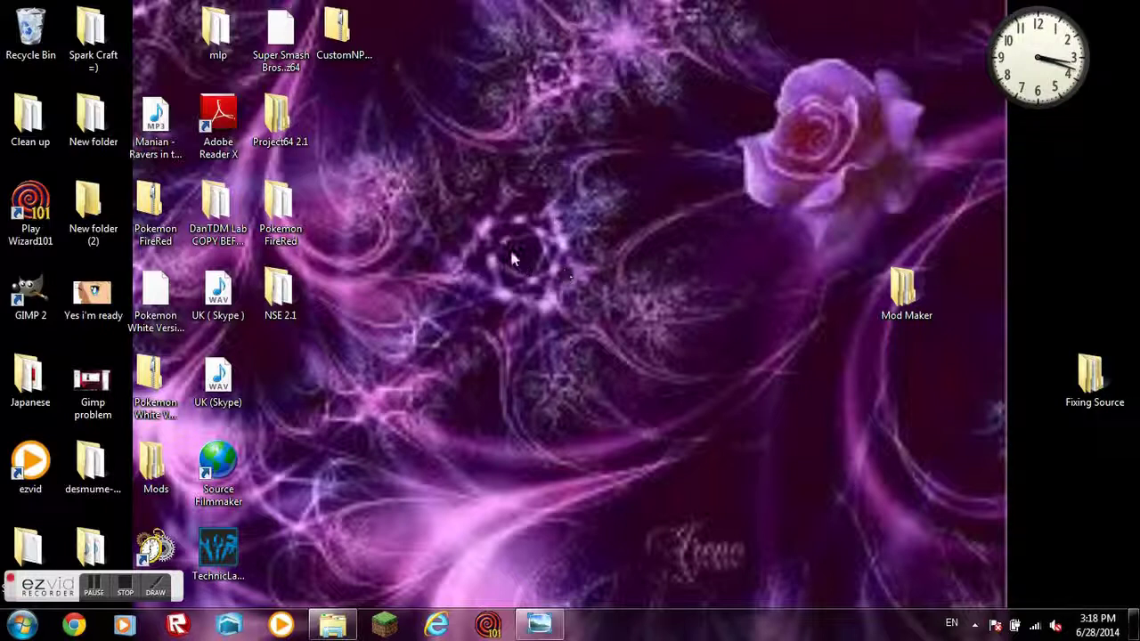
Open two blank Paint windows and enlarge both to fill the screen
key("super")
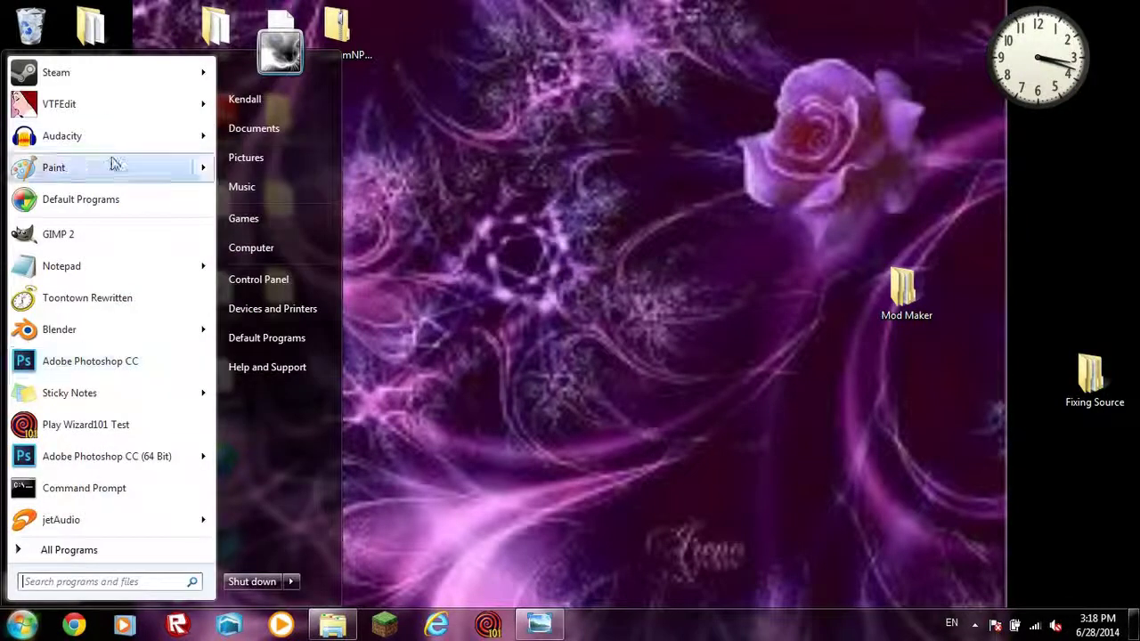
mouse_move(111, 170)
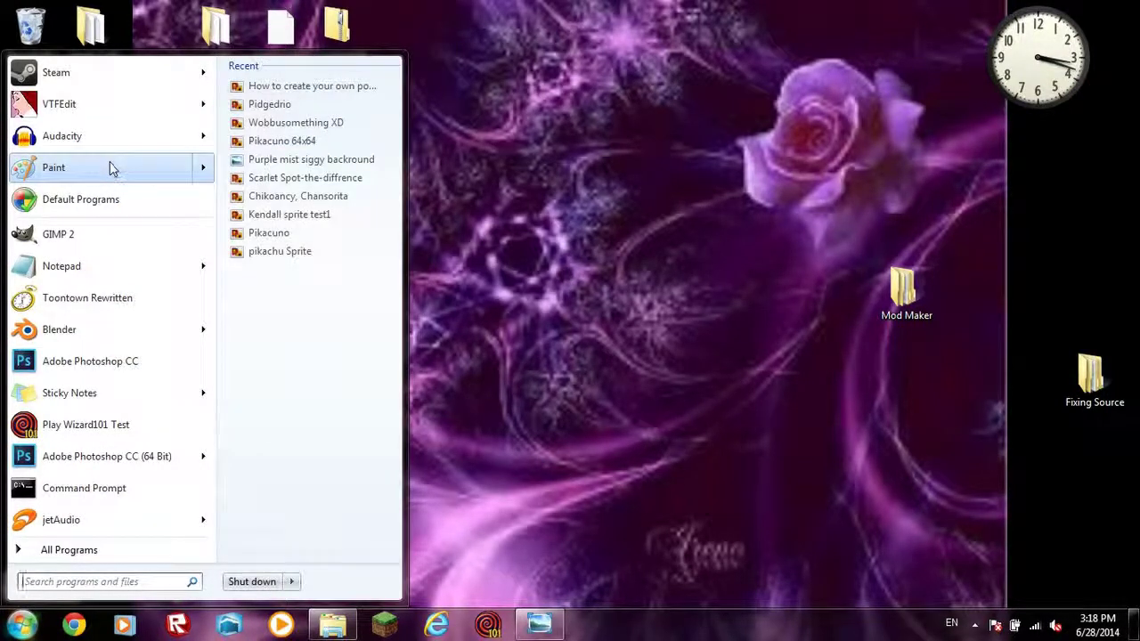
left_click(53, 167)
left_click_drag(249, 269, 1136, 638)
left_click(628, 383)
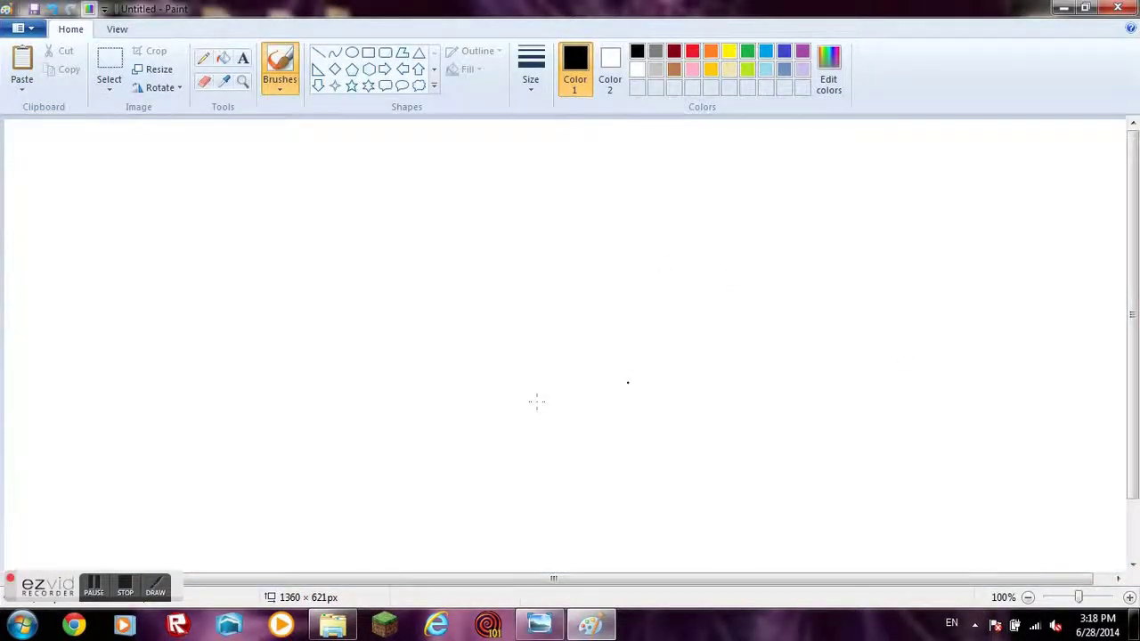
key("super")
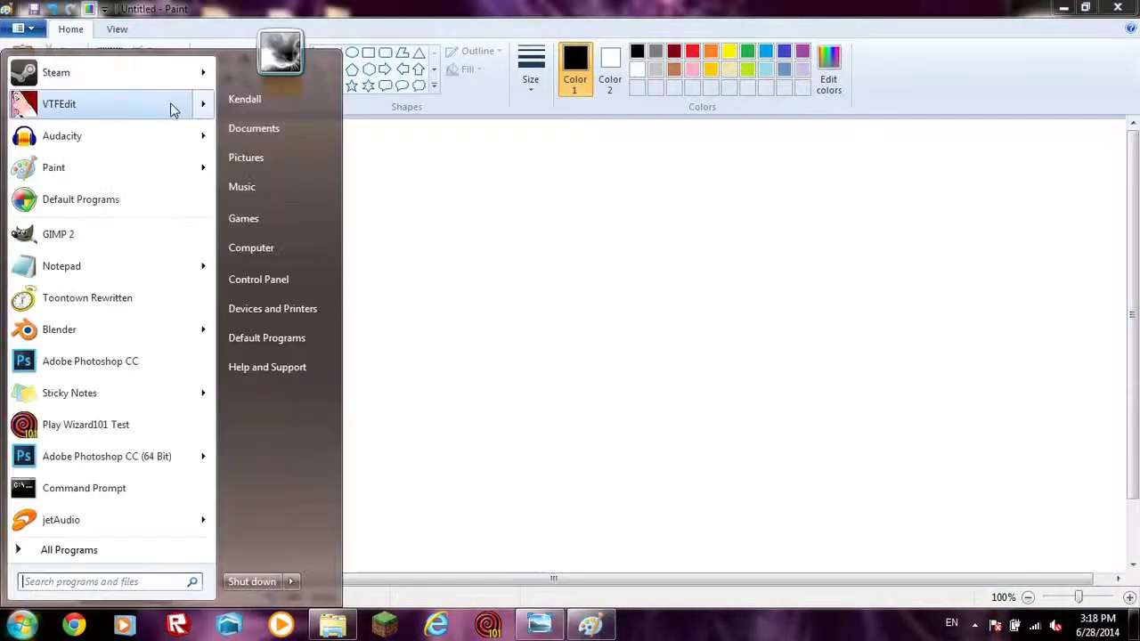
left_click(89, 184)
left_click_drag(242, 267, 1135, 637)
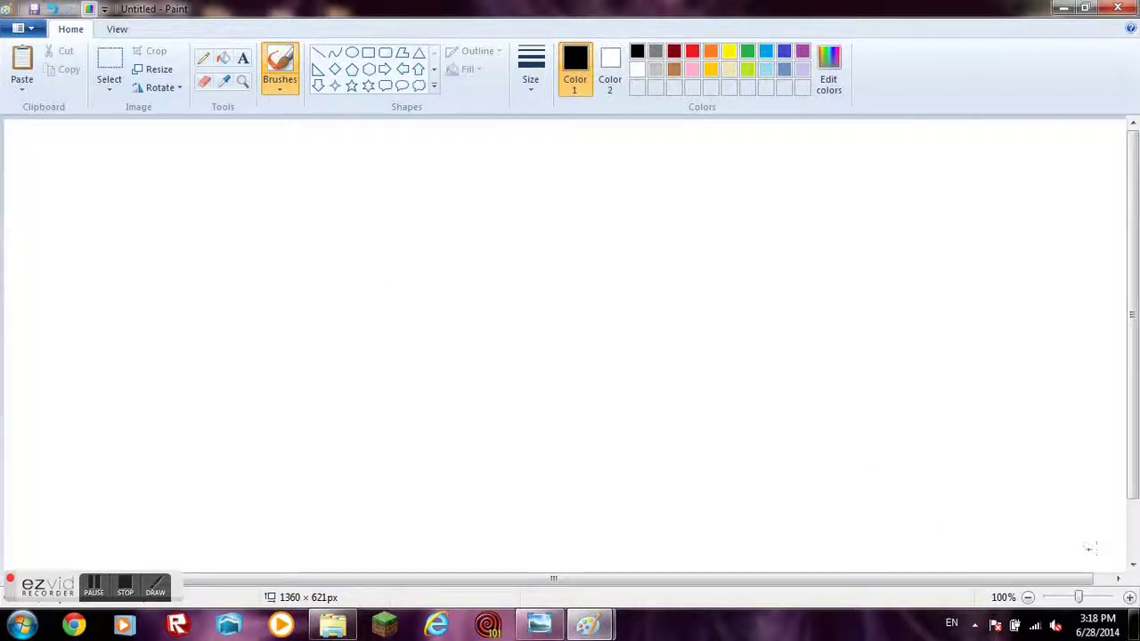
left_click_drag(1078, 597, 1047, 597)
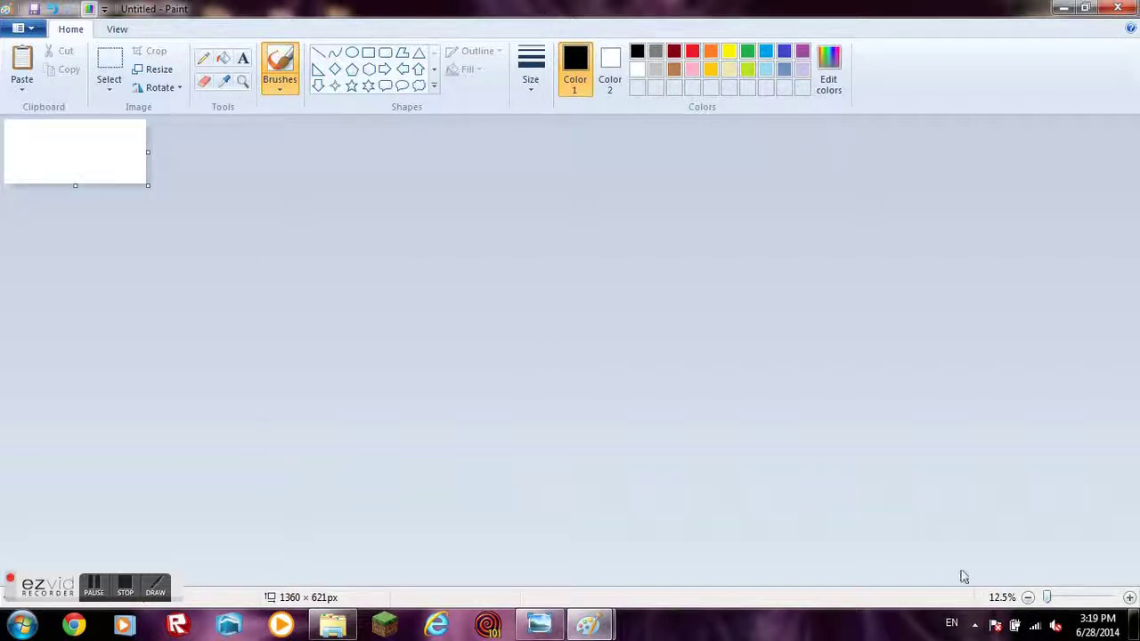
left_click_drag(1048, 602, 1070, 604)
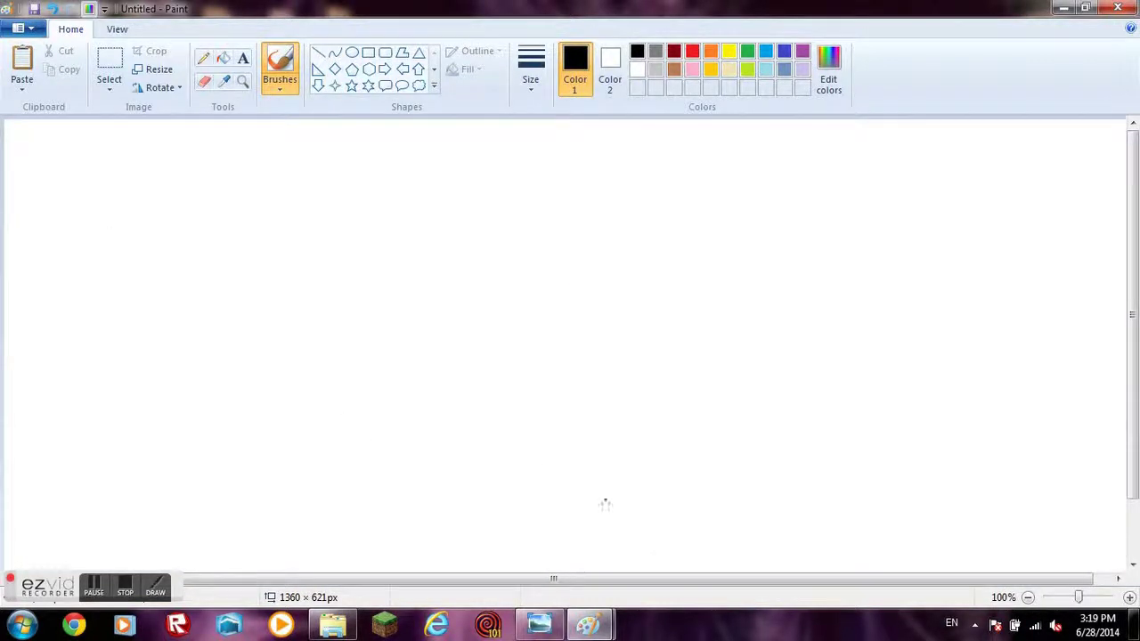
Paste the MEGA_Pokemon_sprite_sheet_by_Tzanthor image from the Pictures library into the blank canvas
left_click(22, 94)
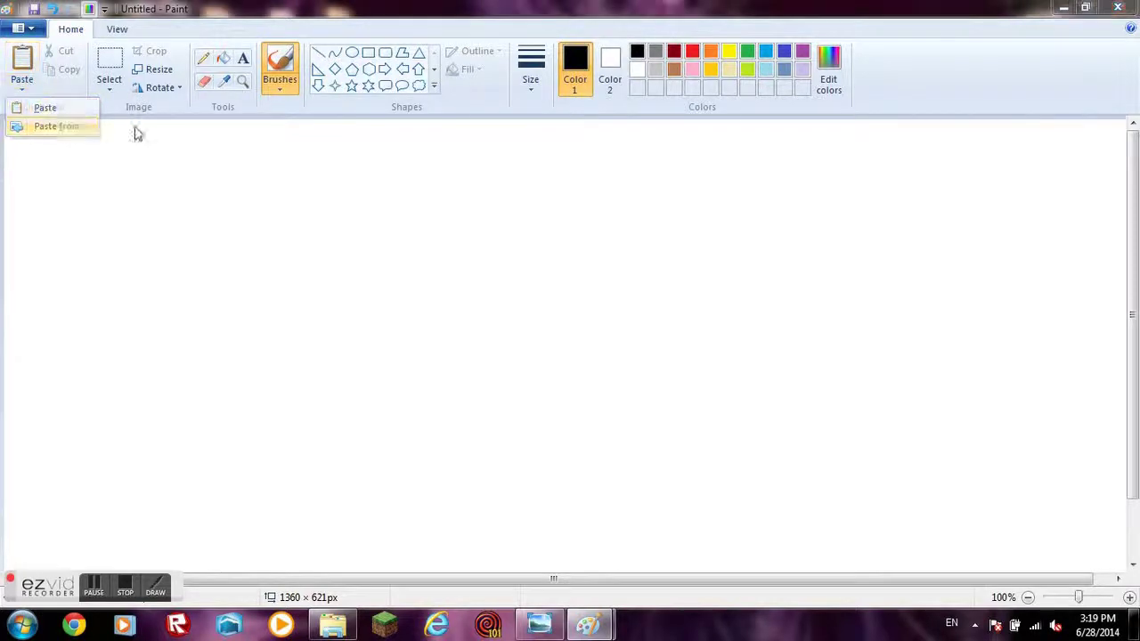
left_click(67, 125)
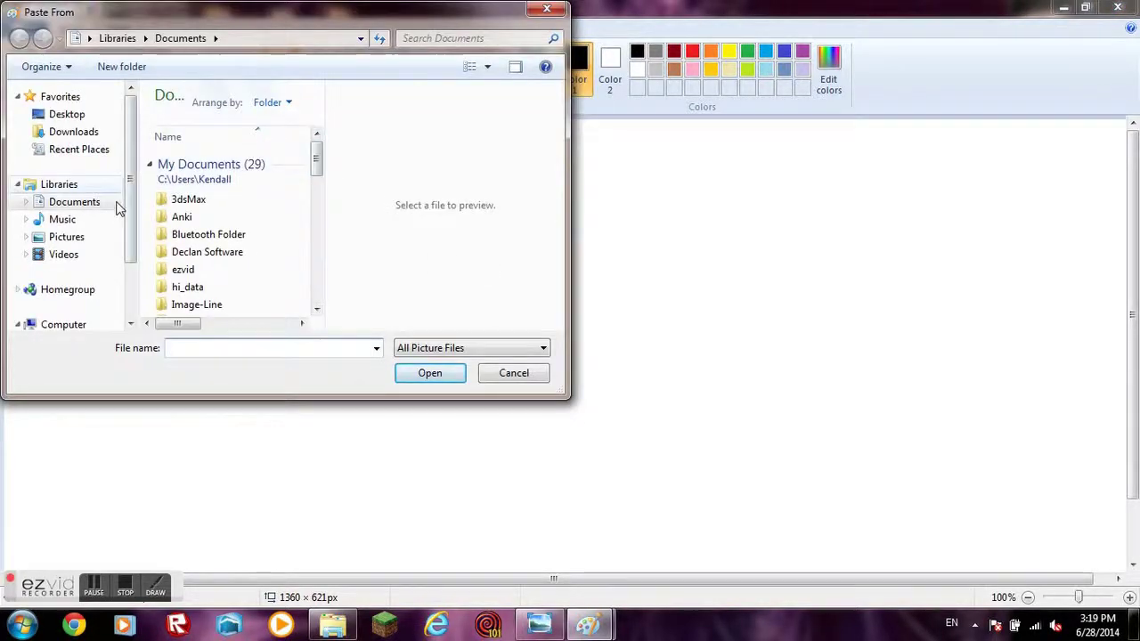
left_click(60, 238)
left_click_drag(318, 147, 310, 223)
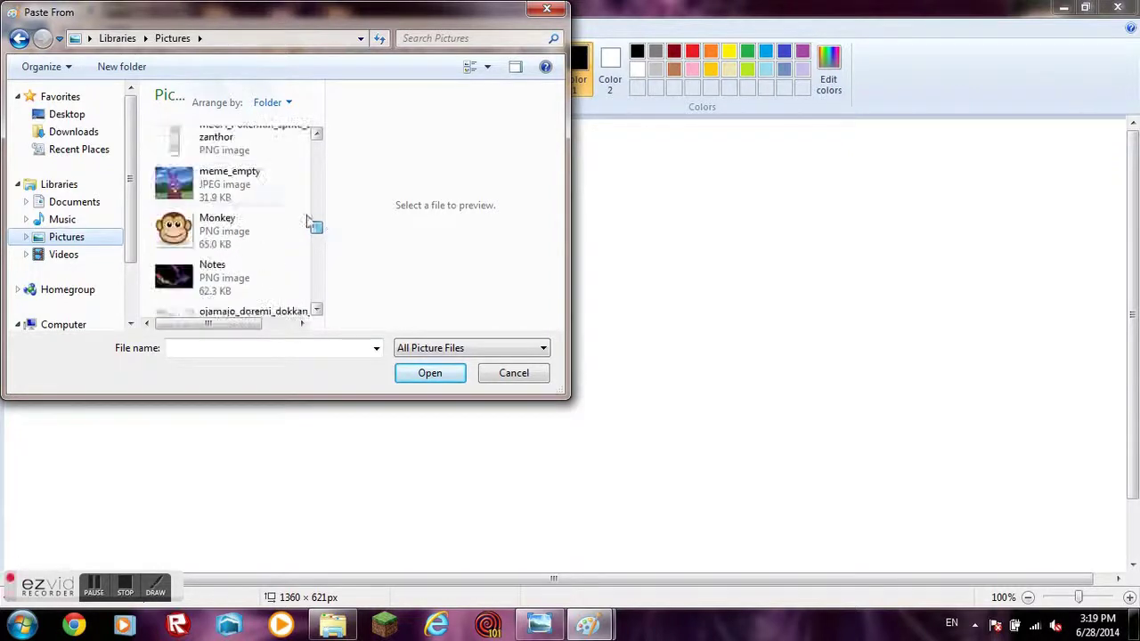
left_click(226, 152)
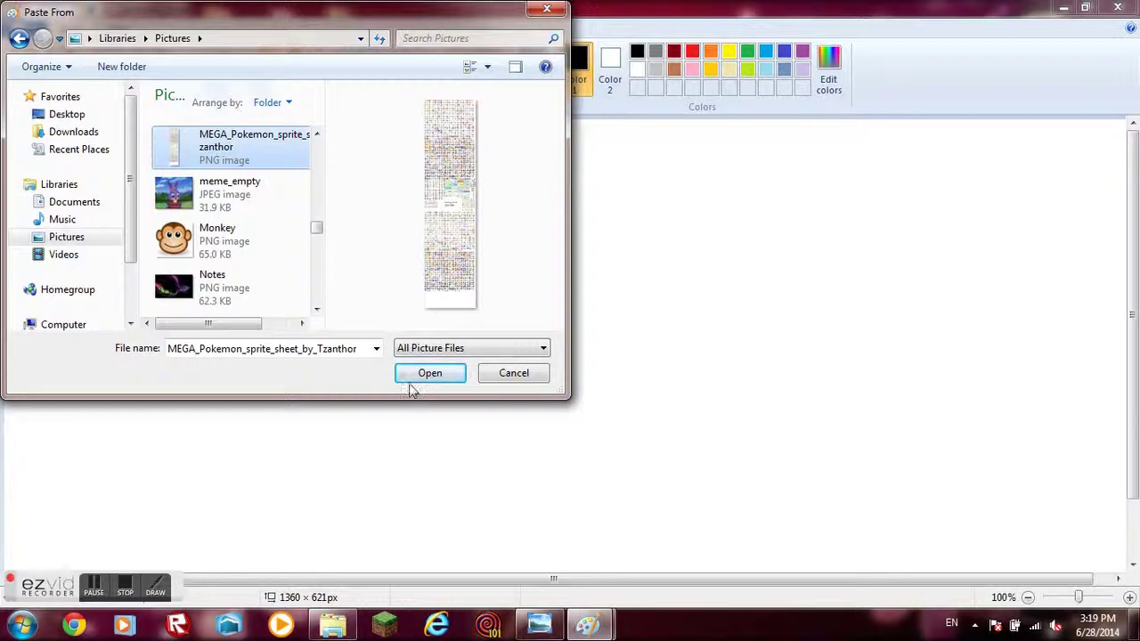
left_click(317, 134)
left_click(271, 152)
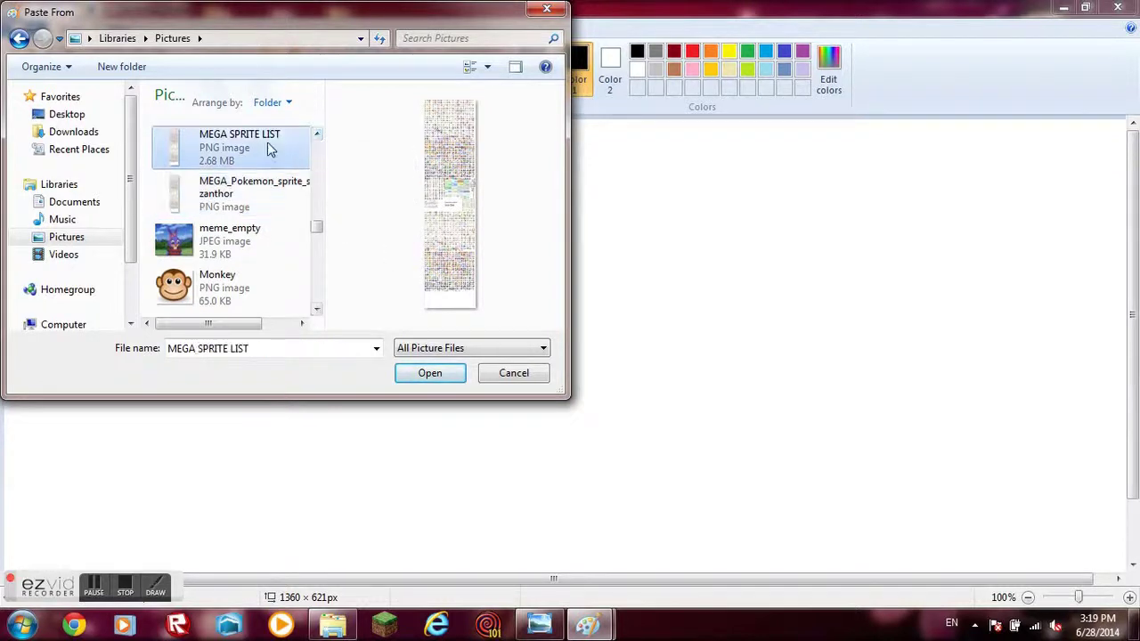
left_click(273, 178)
left_click(274, 156)
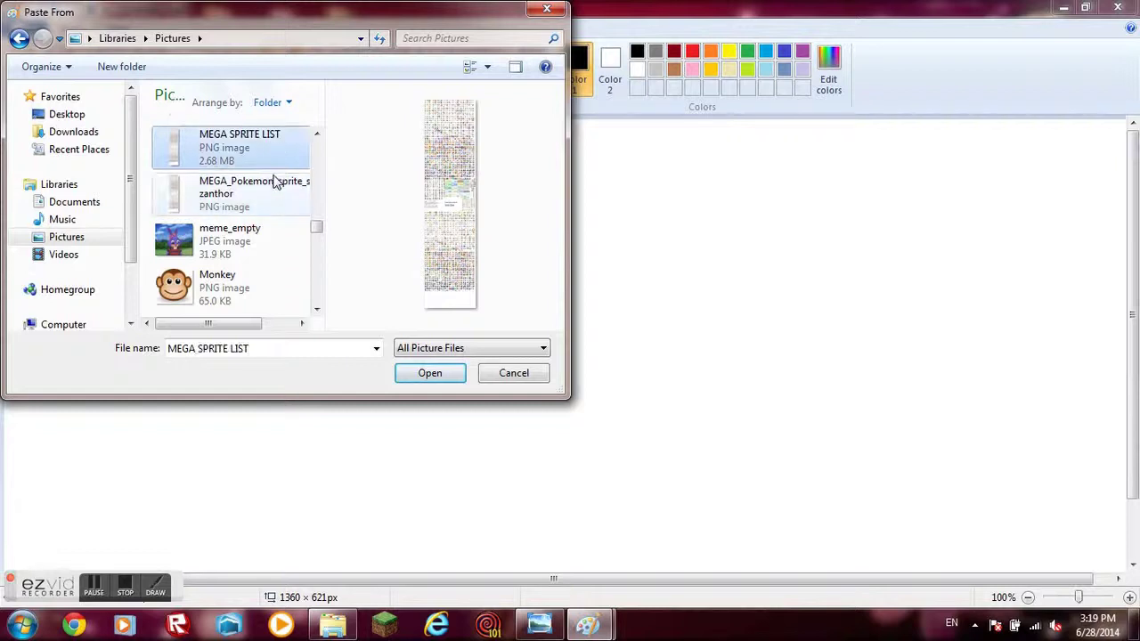
left_click(274, 178)
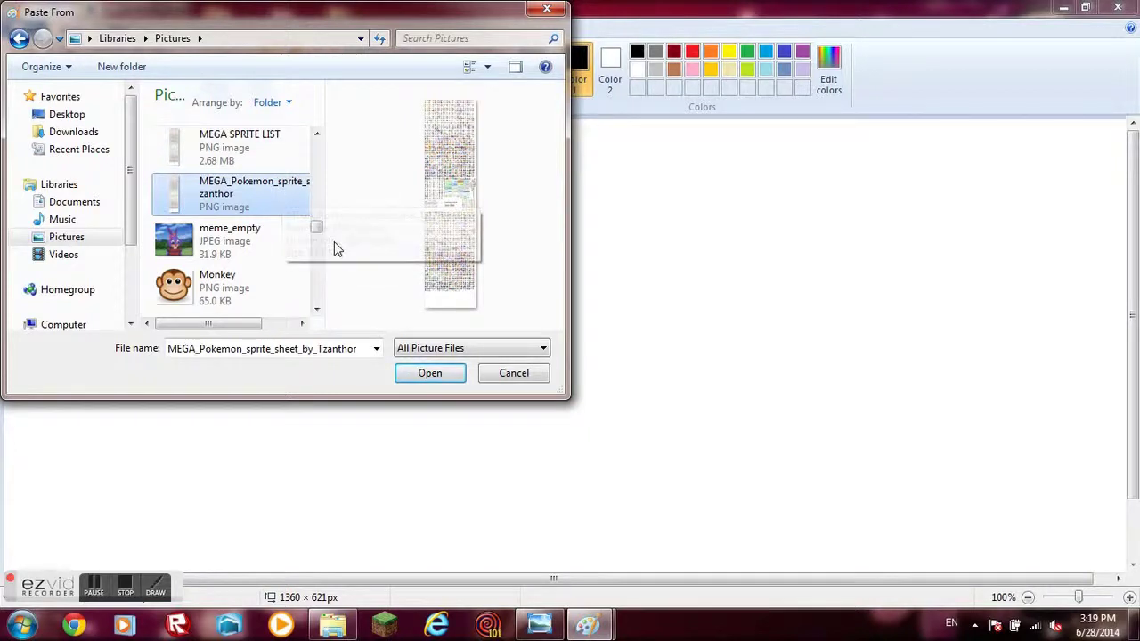
left_click(423, 379)
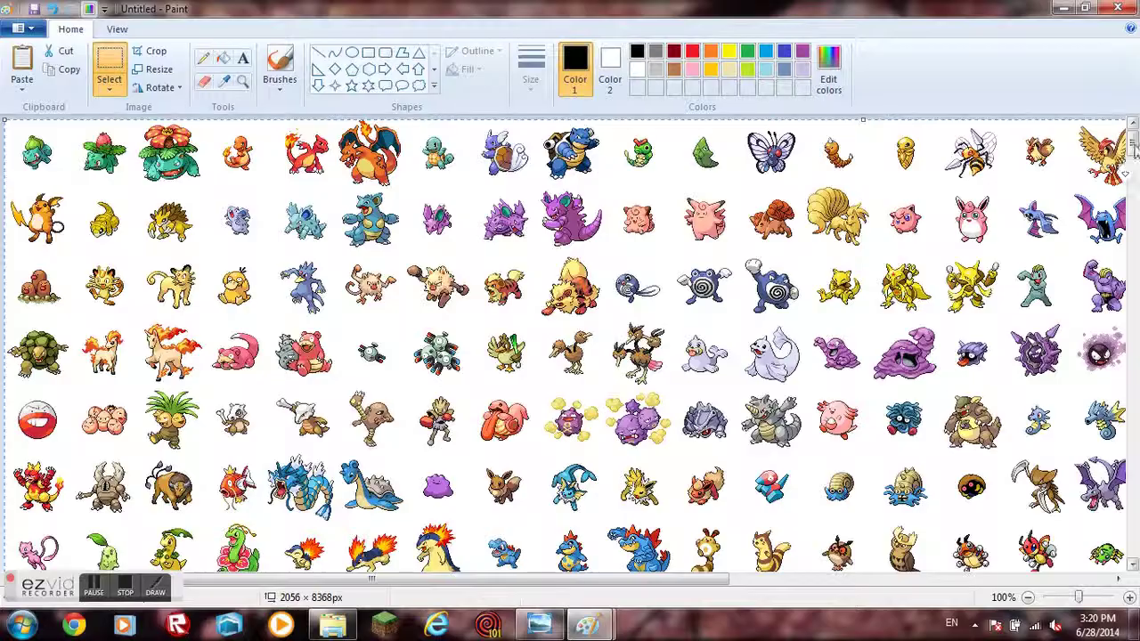
Look over the pasted Pokemon sprite sheet in both directions and check the other, blank Paint window
left_click_drag(1133, 143, 1133, 207)
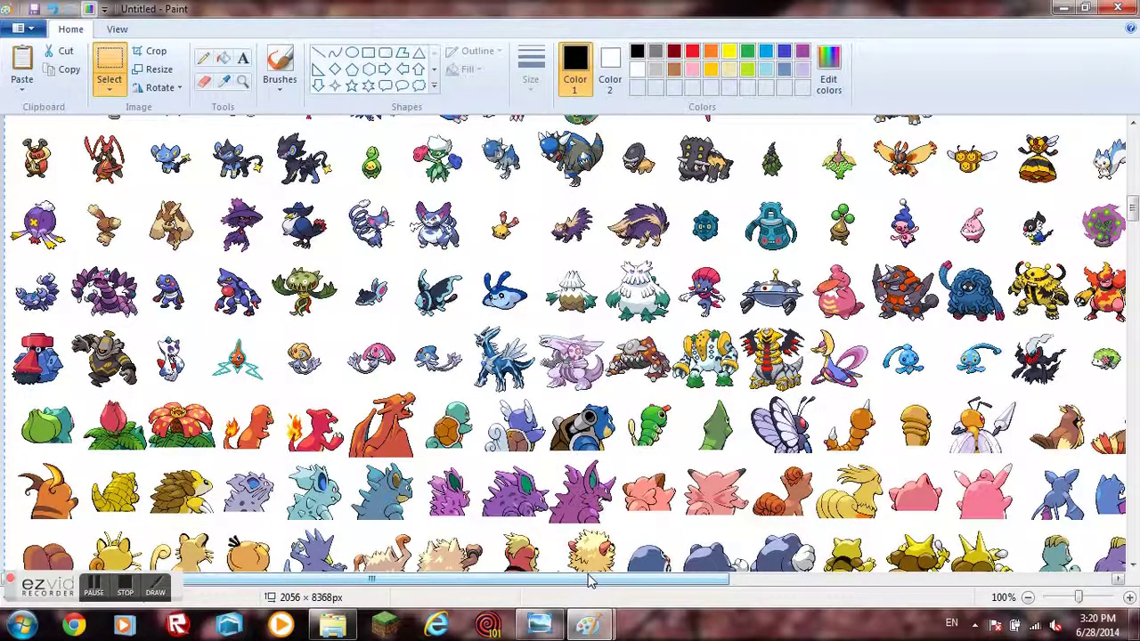
left_click_drag(564, 582, 760, 590)
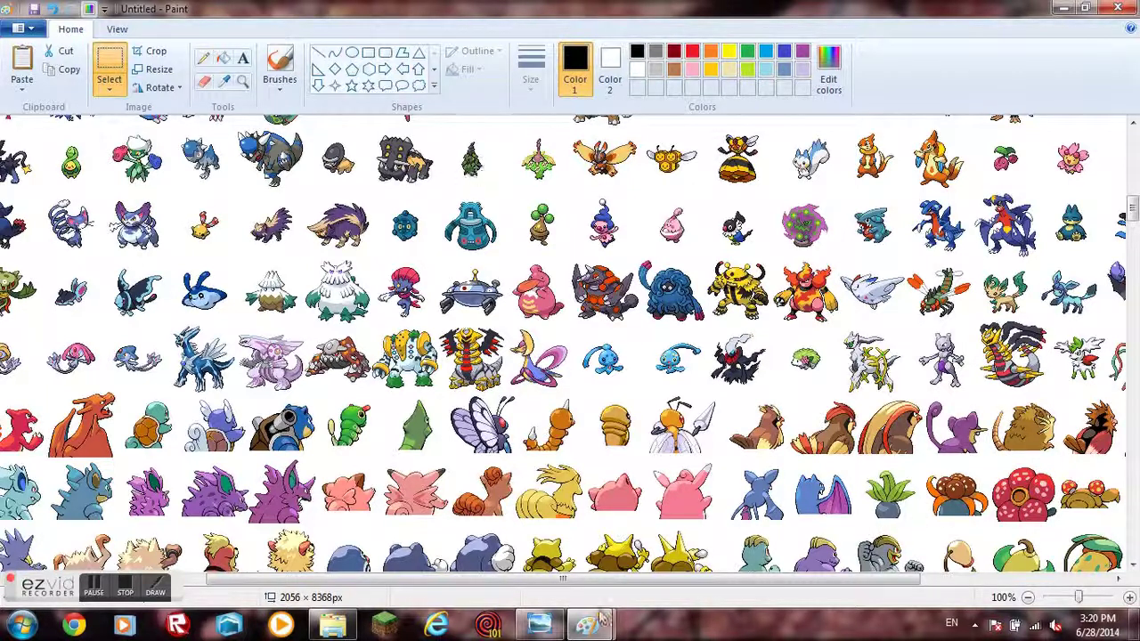
left_click_drag(499, 584, 688, 584)
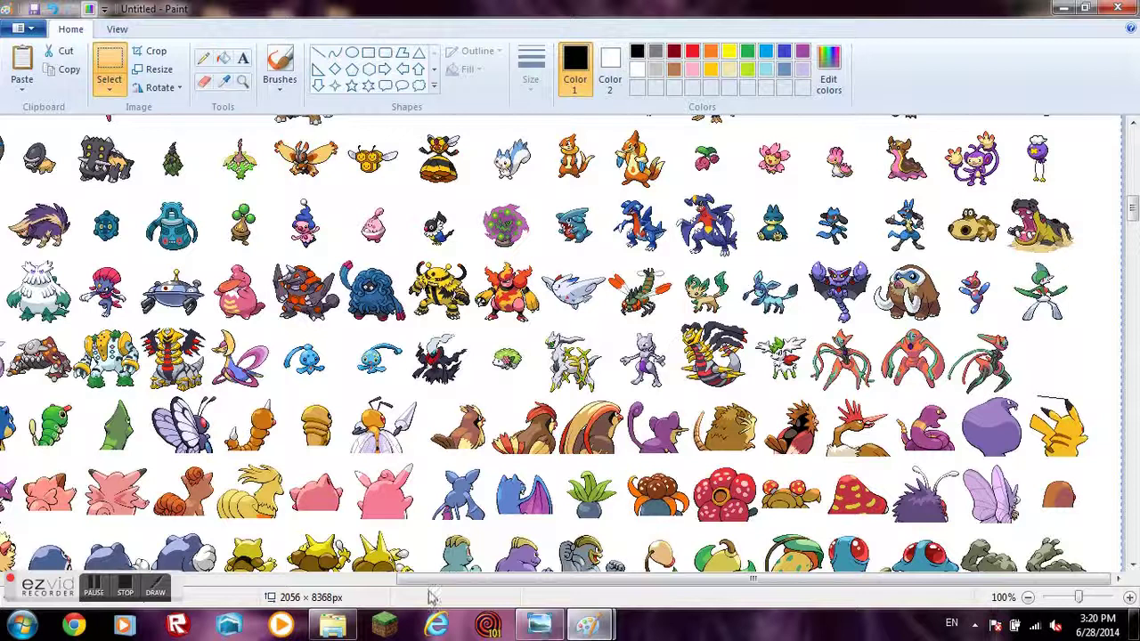
mouse_move(587, 624)
left_click(561, 570)
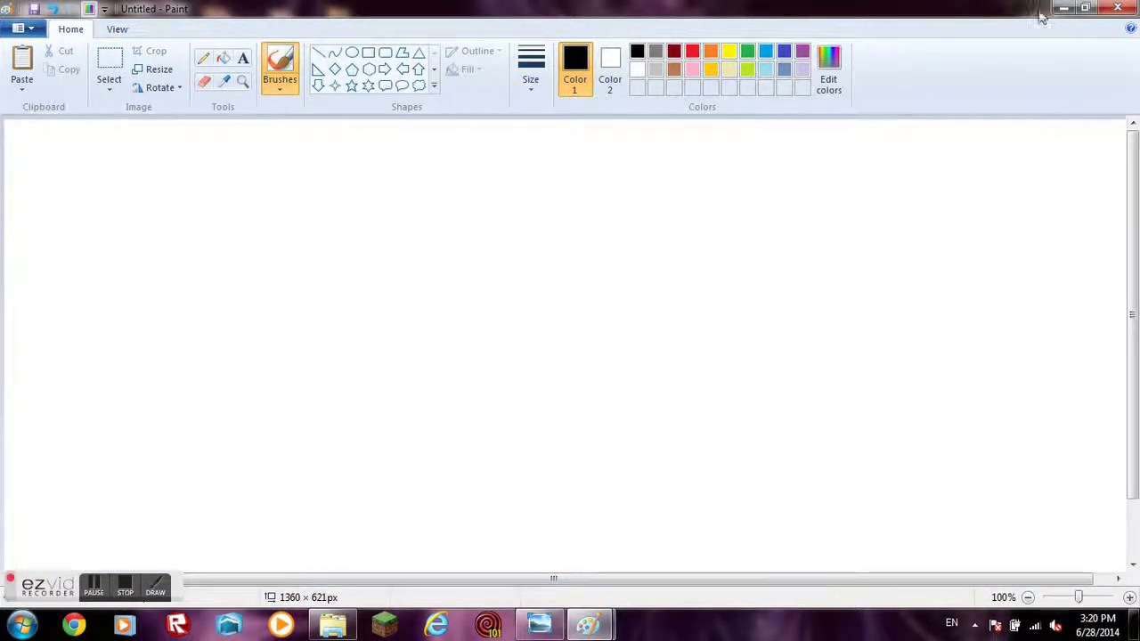
key("ctrl+v")
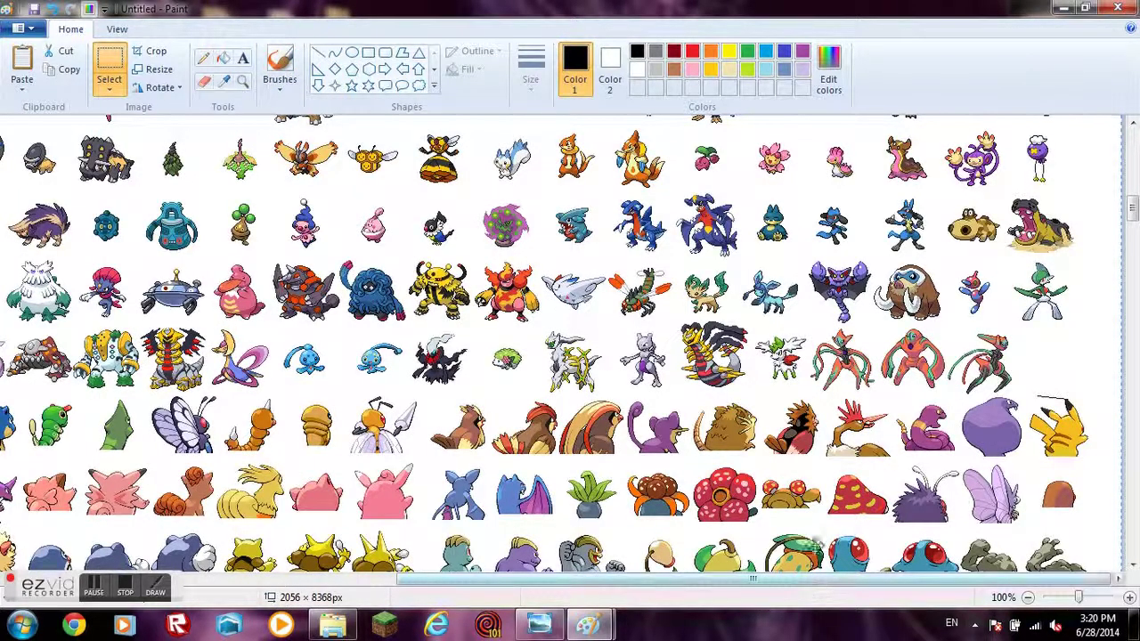
left_click_drag(753, 579, 372, 579)
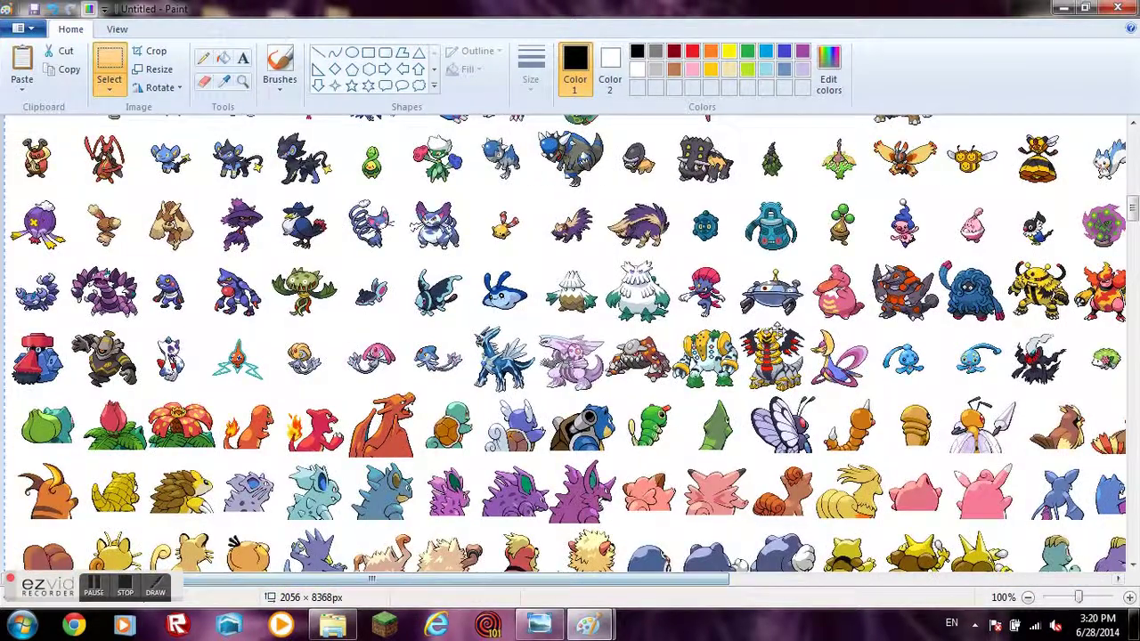
left_click_drag(1133, 211, 1133, 142)
scroll(570, 346, "down", 2)
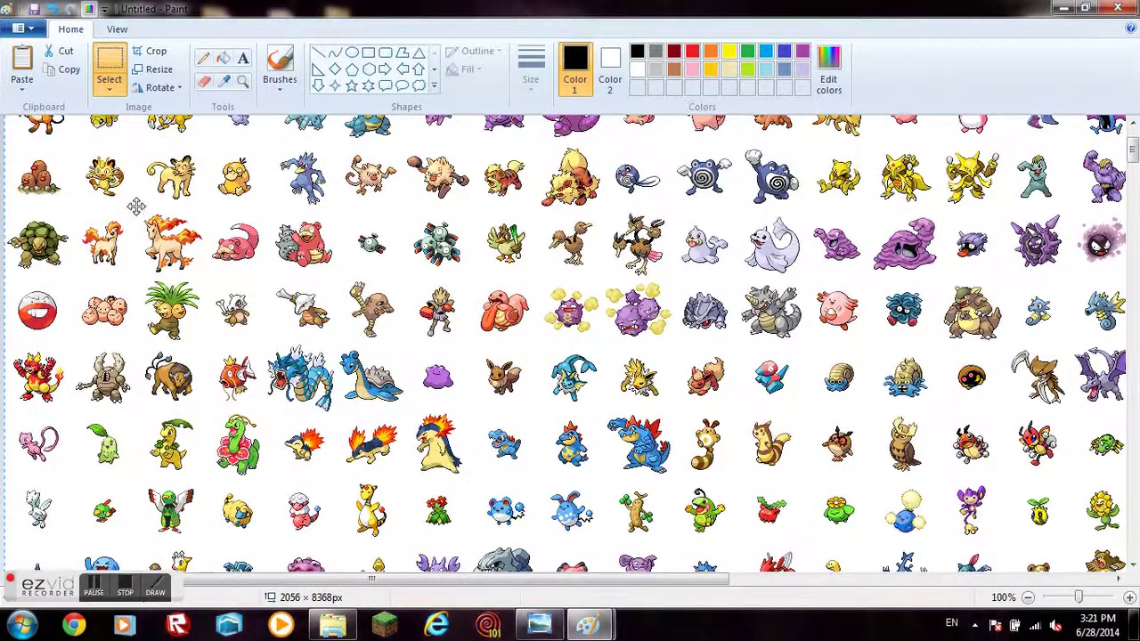
Delete the pasted sprite sheet and paste MEGA SPRITE LIST.png from the Pictures library in its place
left_click_drag(318, 432, 320, 440)
key("Delete")
left_click(21, 89)
left_click(63, 127)
left_click_drag(318, 148, 323, 215)
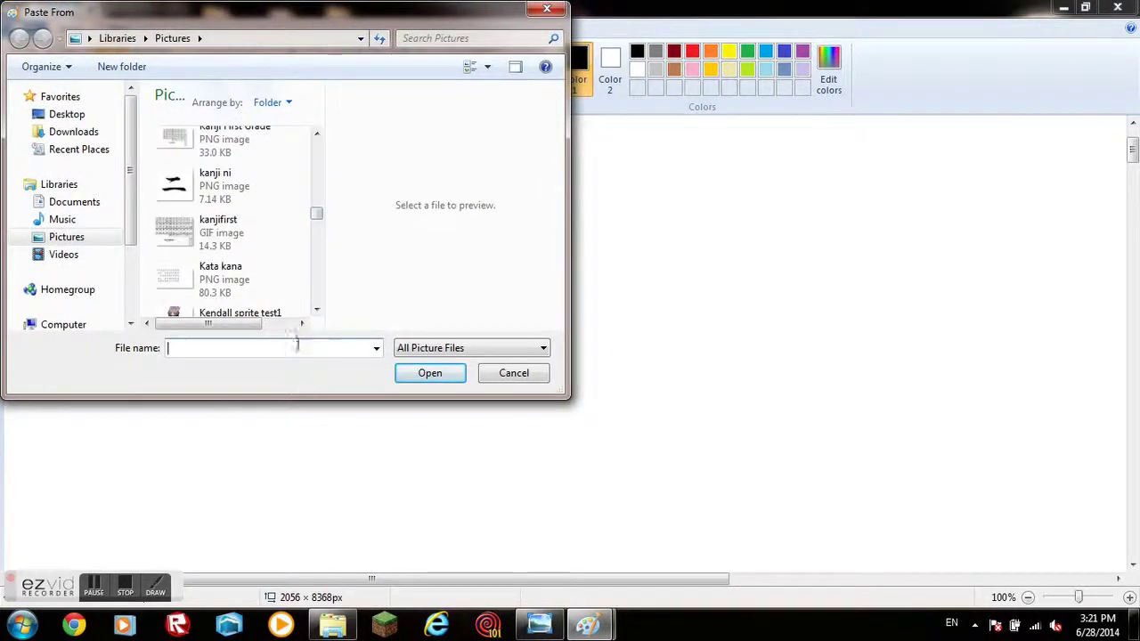
left_click(298, 312)
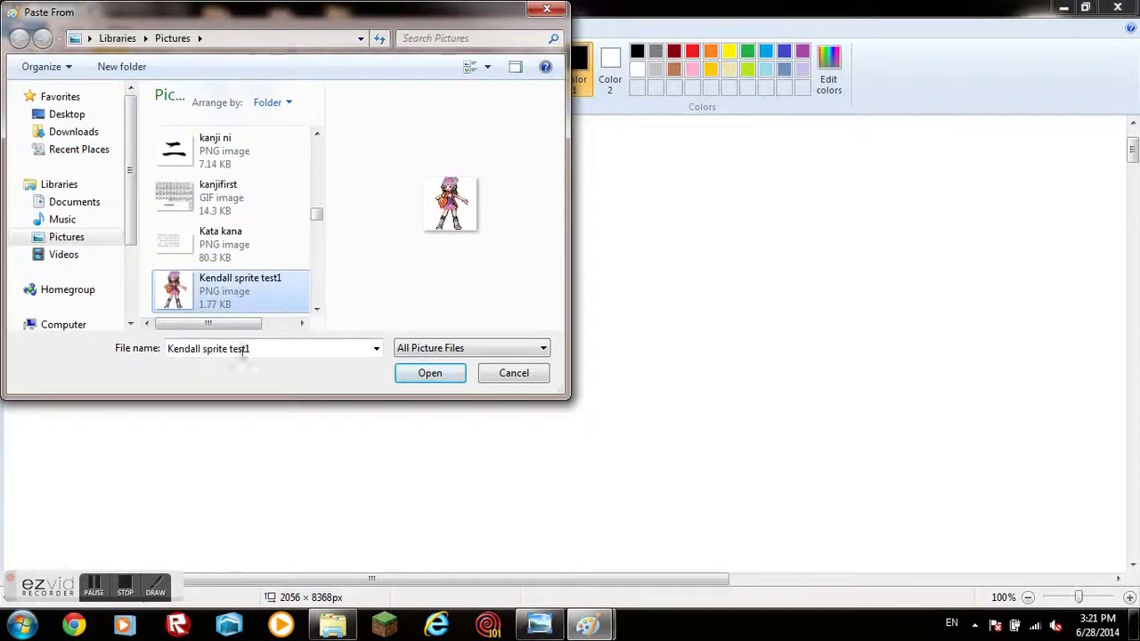
left_click_drag(269, 351, 161, 354)
type("me")
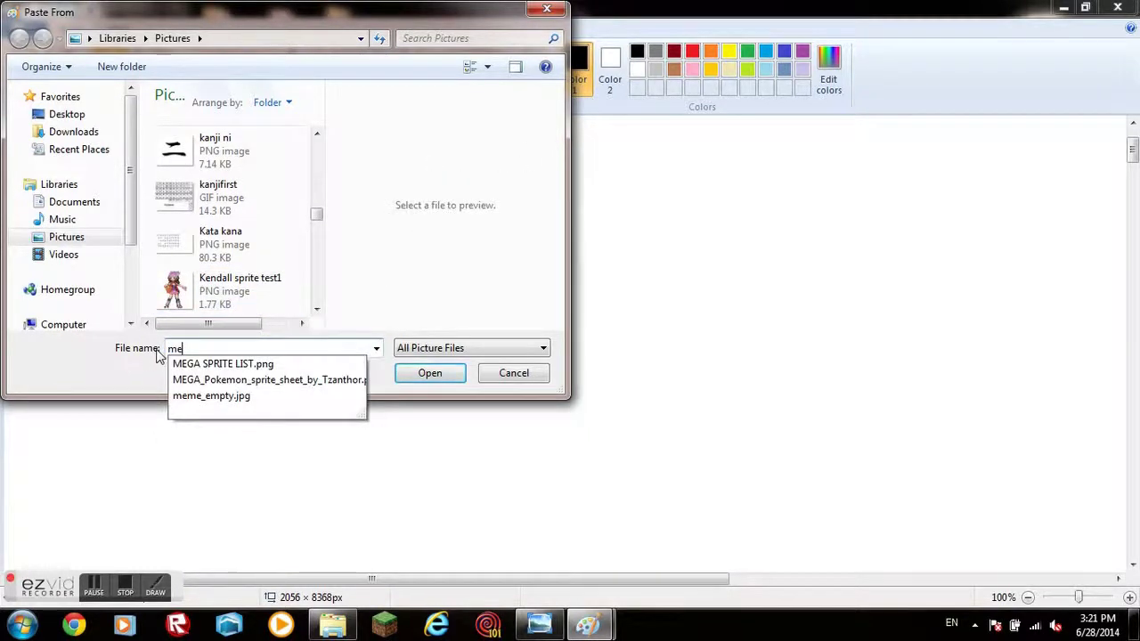
left_click(178, 362)
left_click(418, 374)
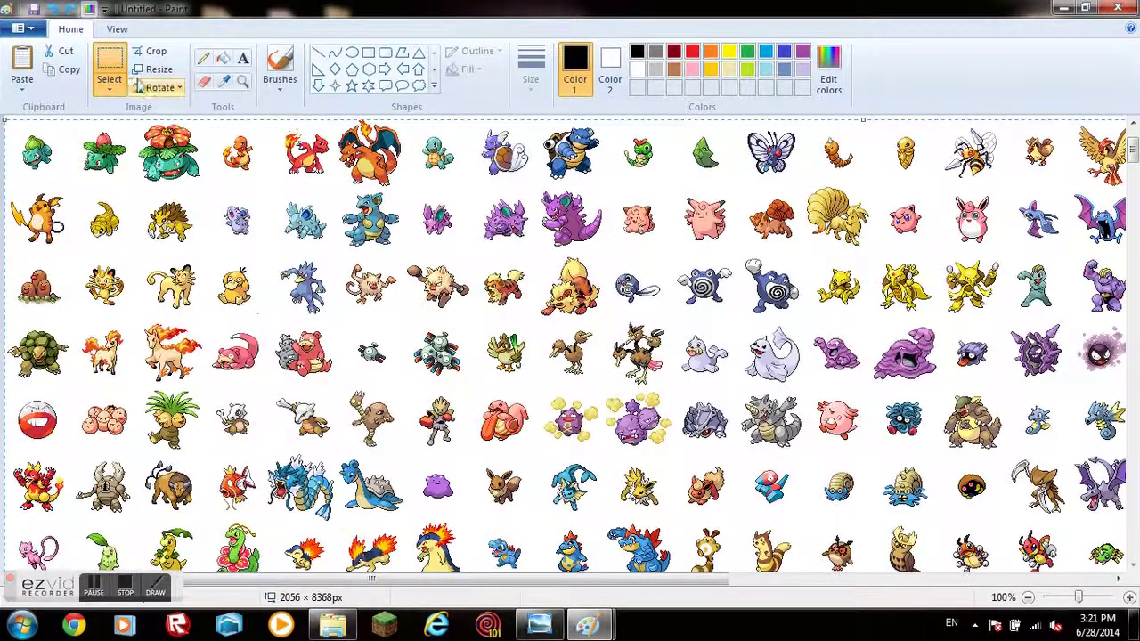
left_click(610, 66)
left_click(576, 69)
left_click(224, 60)
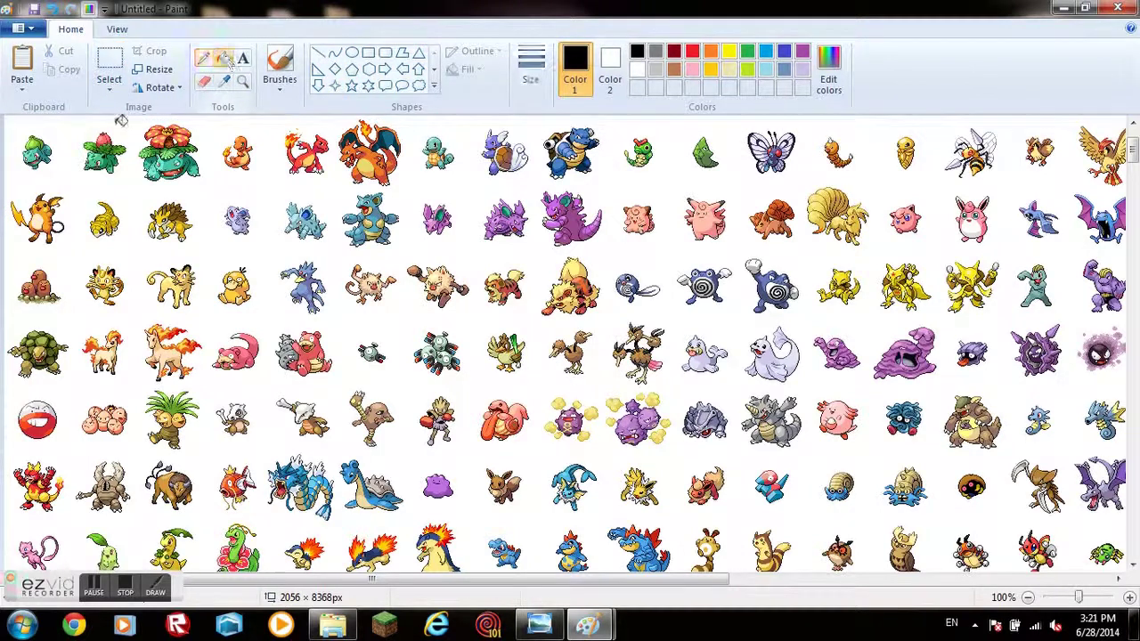
Copy the Squirtle sprite from the sprite sheet and place it in the open area of the blank canvas in the other window
left_click(109, 70)
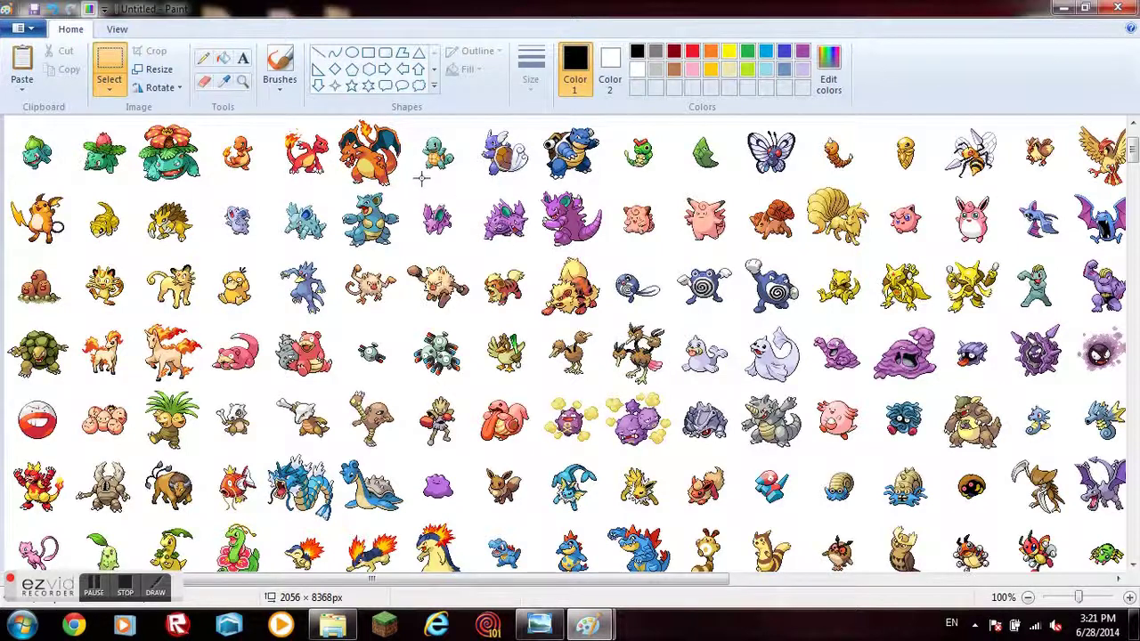
left_click_drag(418, 172, 456, 134)
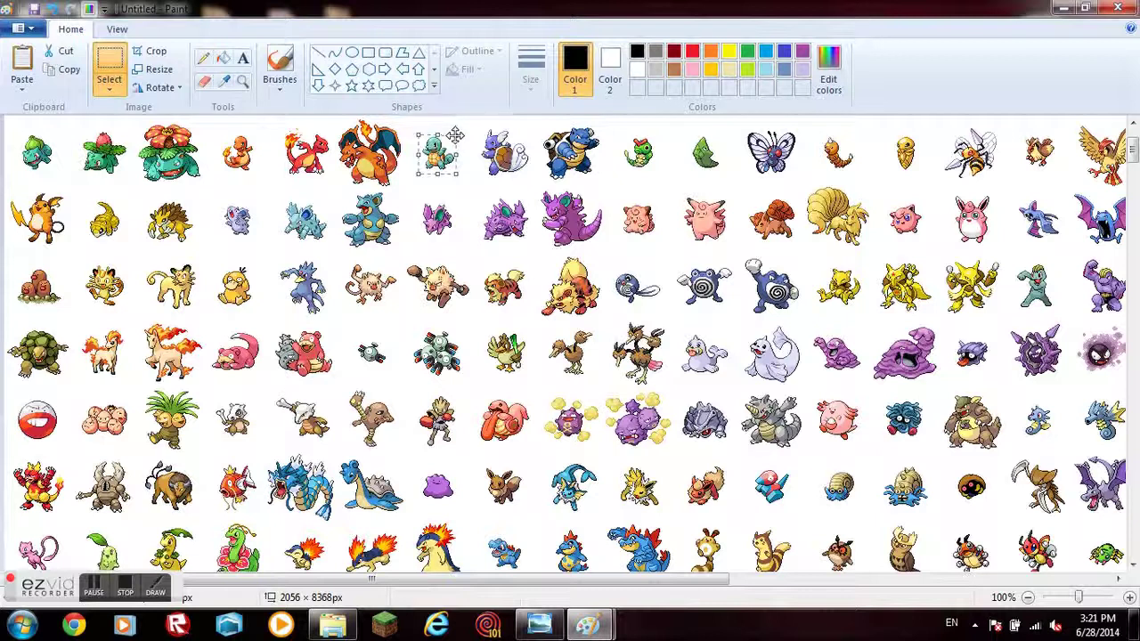
mouse_move(588, 625)
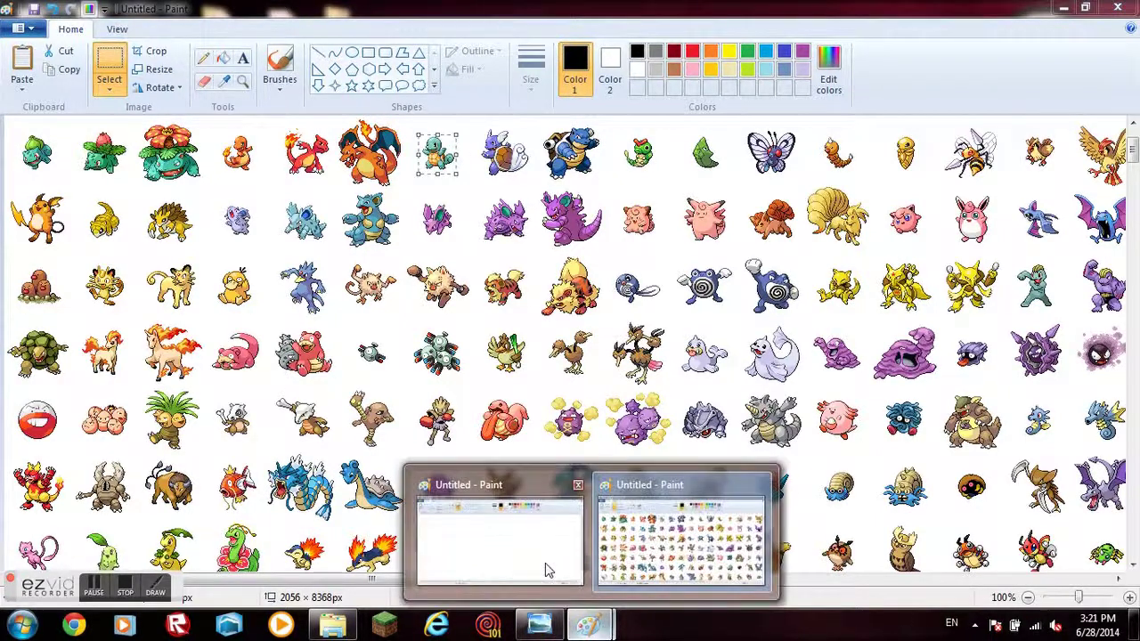
left_click(547, 563)
key("ctrl+v")
mouse_move(19, 134)
left_mouse_down()
mouse_move(356, 301)
mouse_move(308, 280)
left_mouse_up()
Copy the Butterfree sprite from the sprite sheet and place it beside Squirtle in the other window
mouse_move(588, 624)
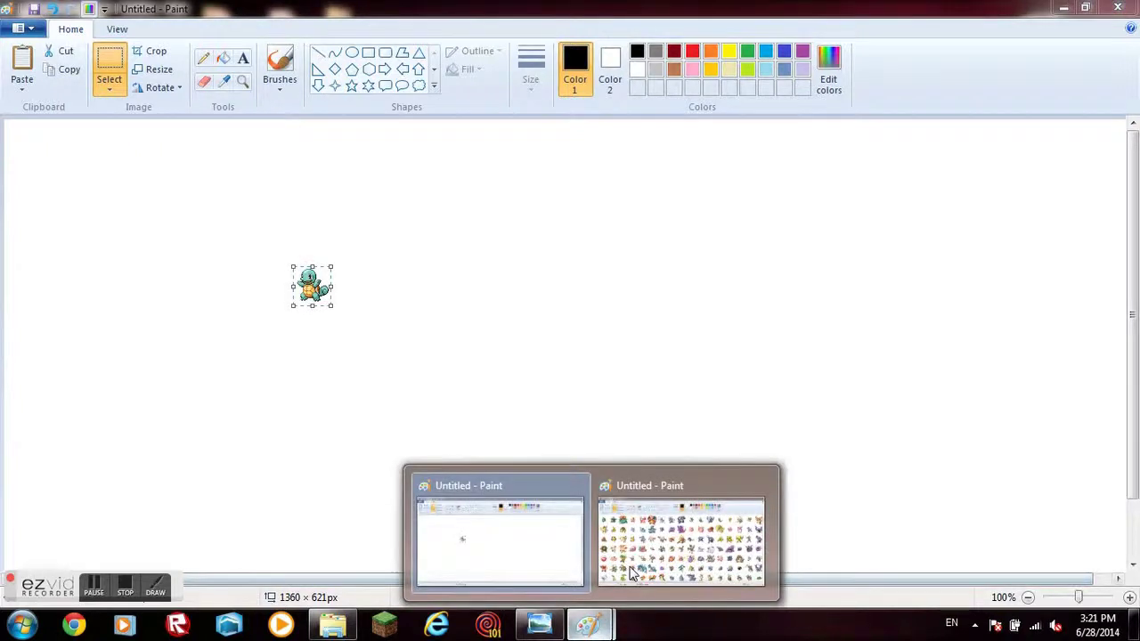
left_click(630, 575)
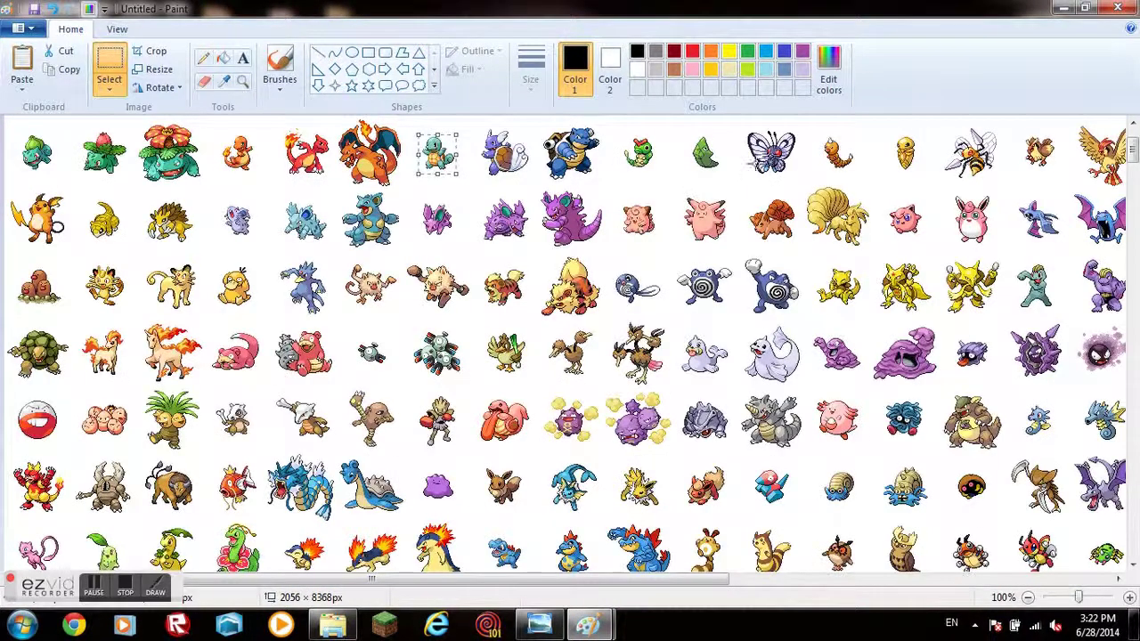
left_click_drag(748, 178, 747, 127)
key("ctrl+z")
mouse_move(588, 625)
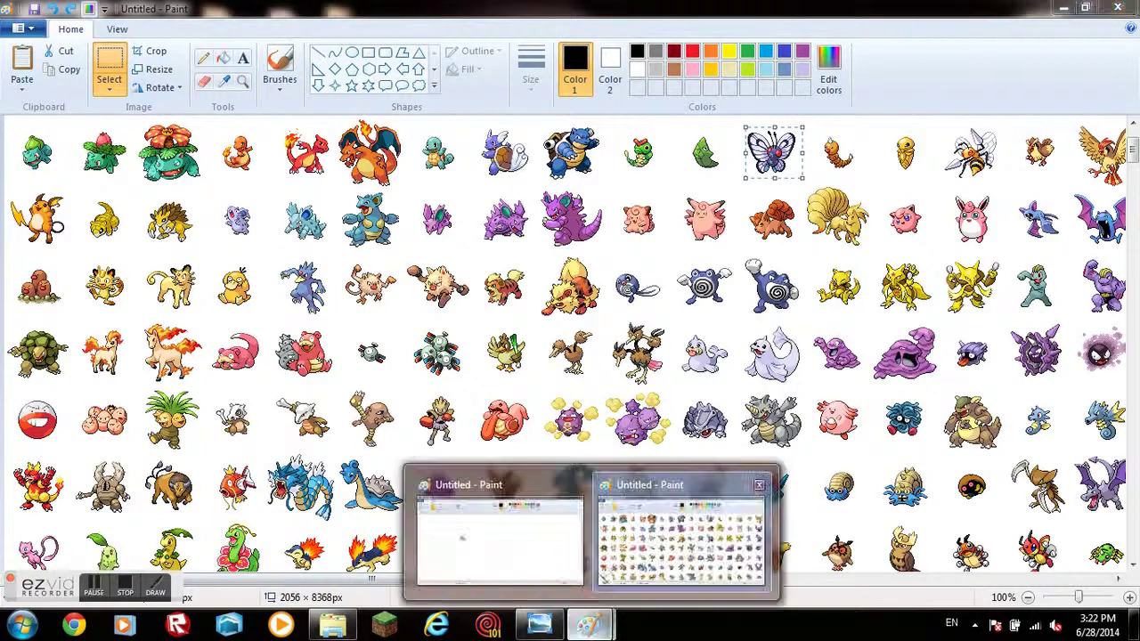
left_click(535, 563)
key("ctrl+v")
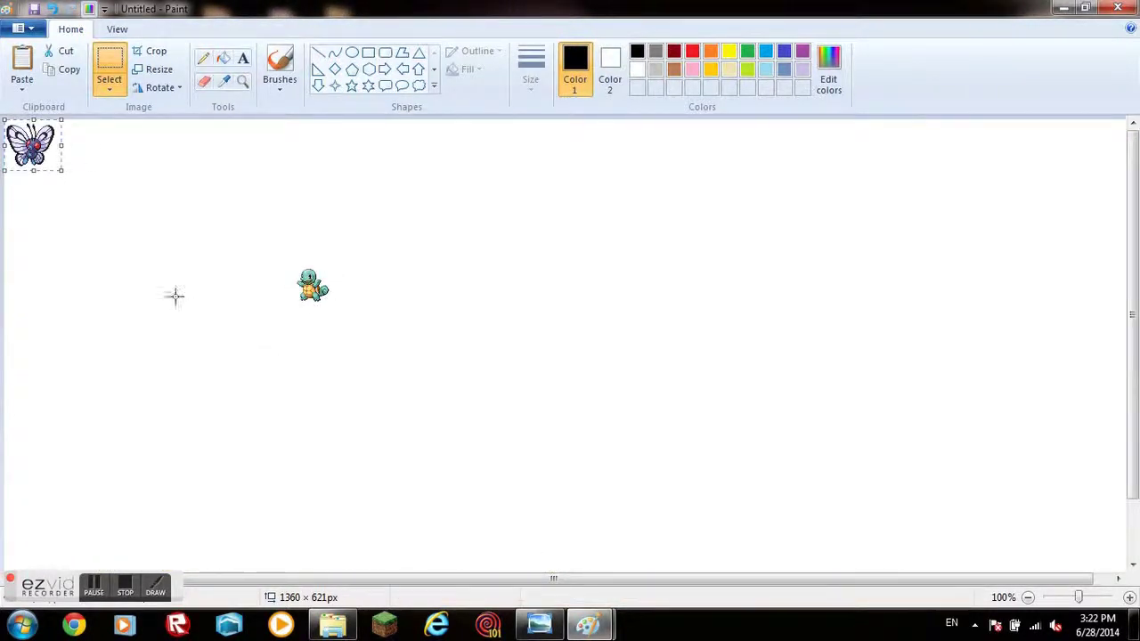
left_click_drag(23, 137, 383, 274)
Toggle the transparent selection option and shift the Butterfree sprite slightly away from Squirtle
left_click(109, 87)
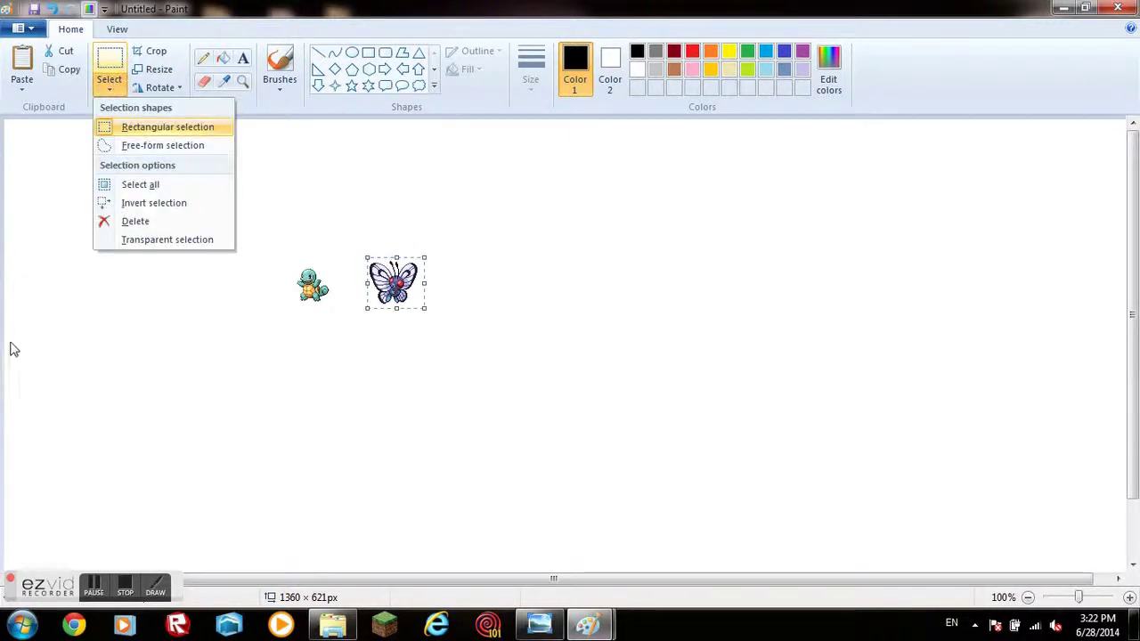
left_click(167, 240)
left_click(585, 262)
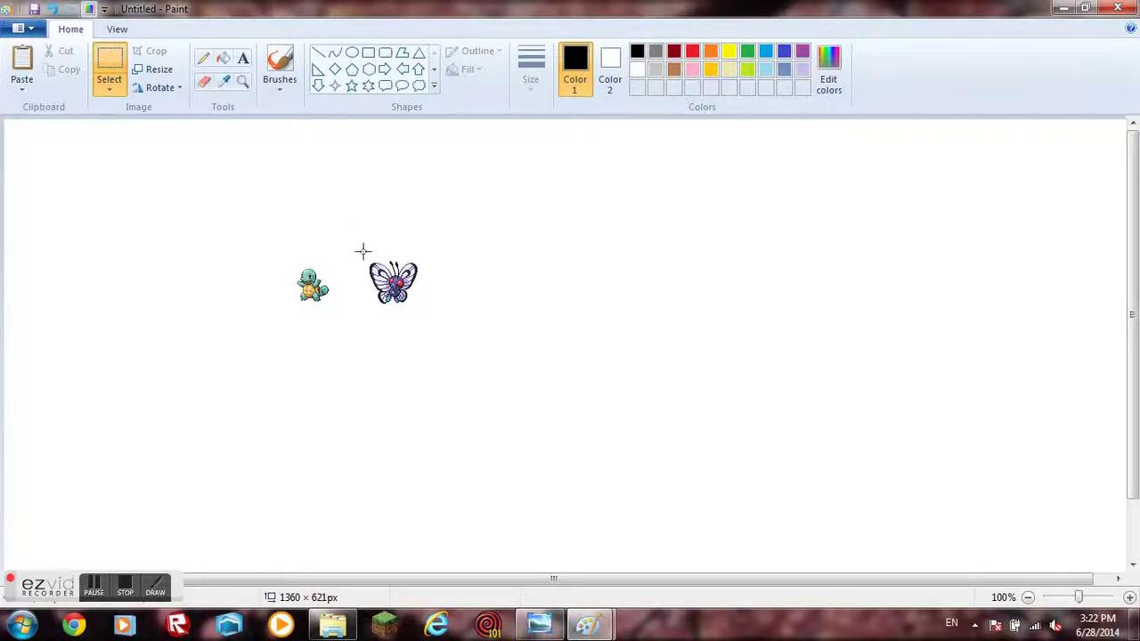
left_click_drag(355, 235, 461, 317)
mouse_move(395, 281)
left_mouse_down()
mouse_move(348, 281)
mouse_move(408, 282)
left_mouse_up()
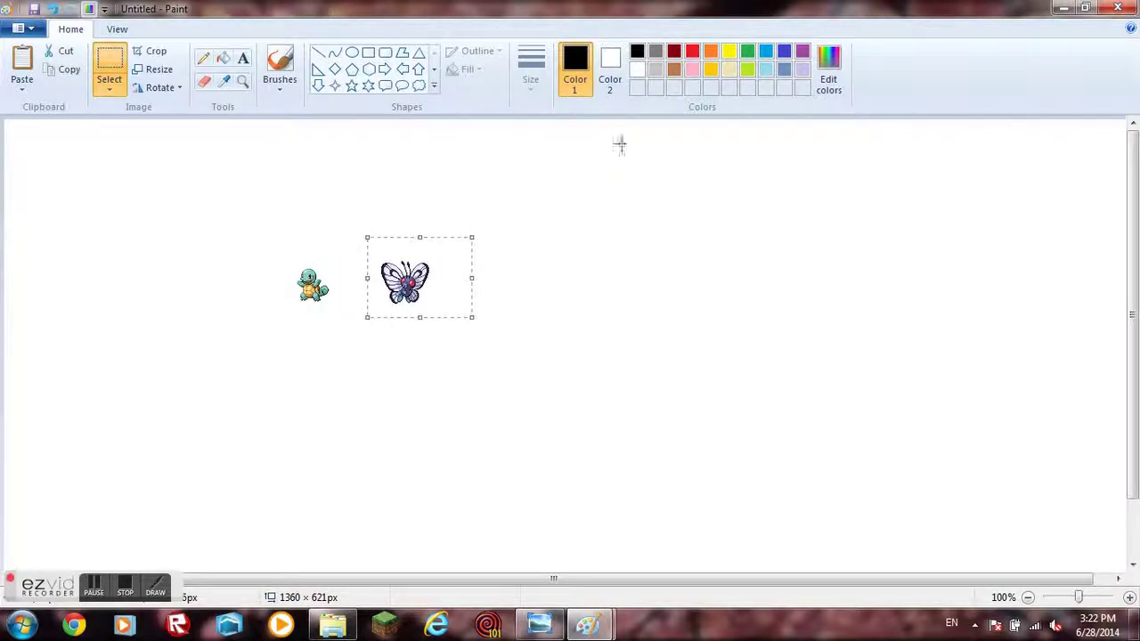
Try moving a rectangular selection around Butterfree with Color 1 and Color 2 set to light gray
left_click(657, 70)
left_click(610, 72)
left_click(656, 70)
left_click_drag(343, 198, 339, 294)
left_click_drag(312, 258, 400, 255)
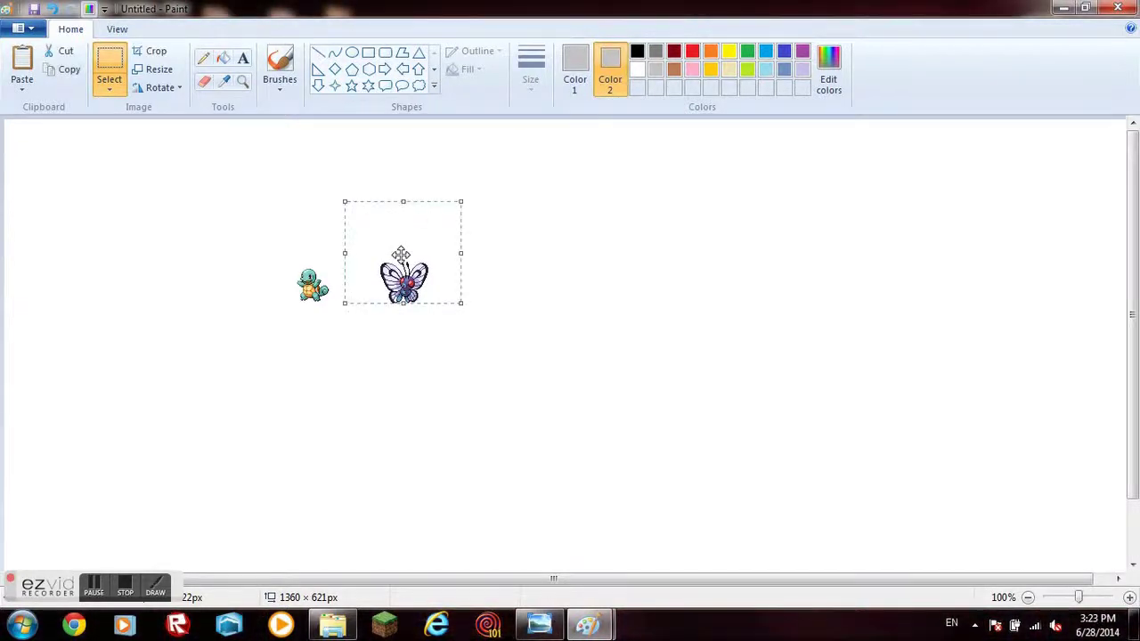
left_click(536, 291)
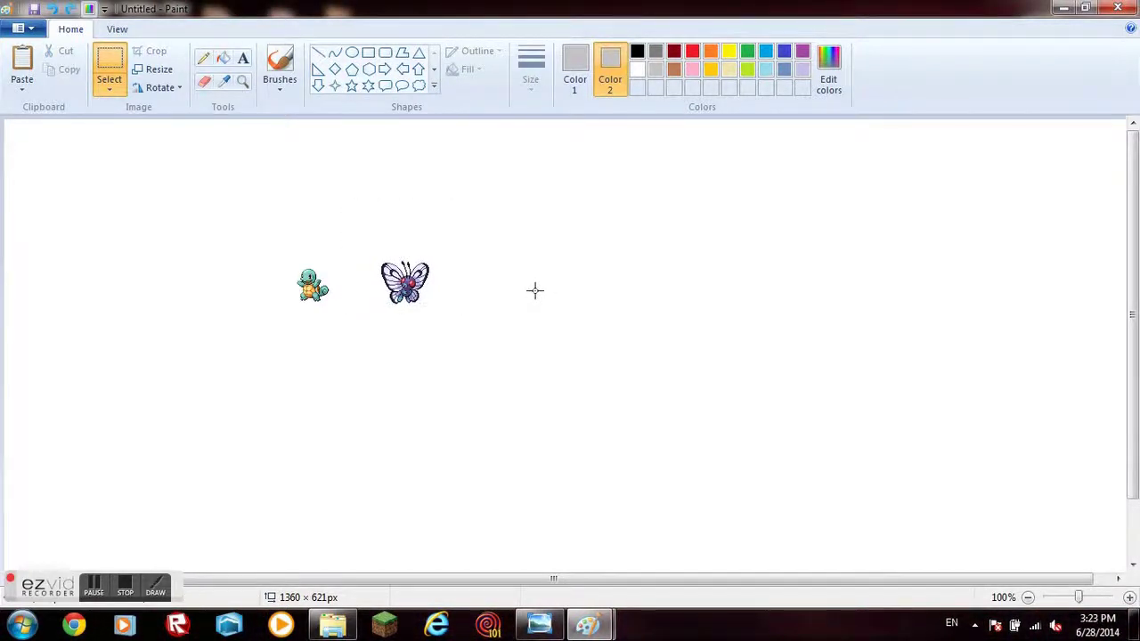
Set both Color 1 and Color 2 to white
left_click(638, 70)
left_click(574, 67)
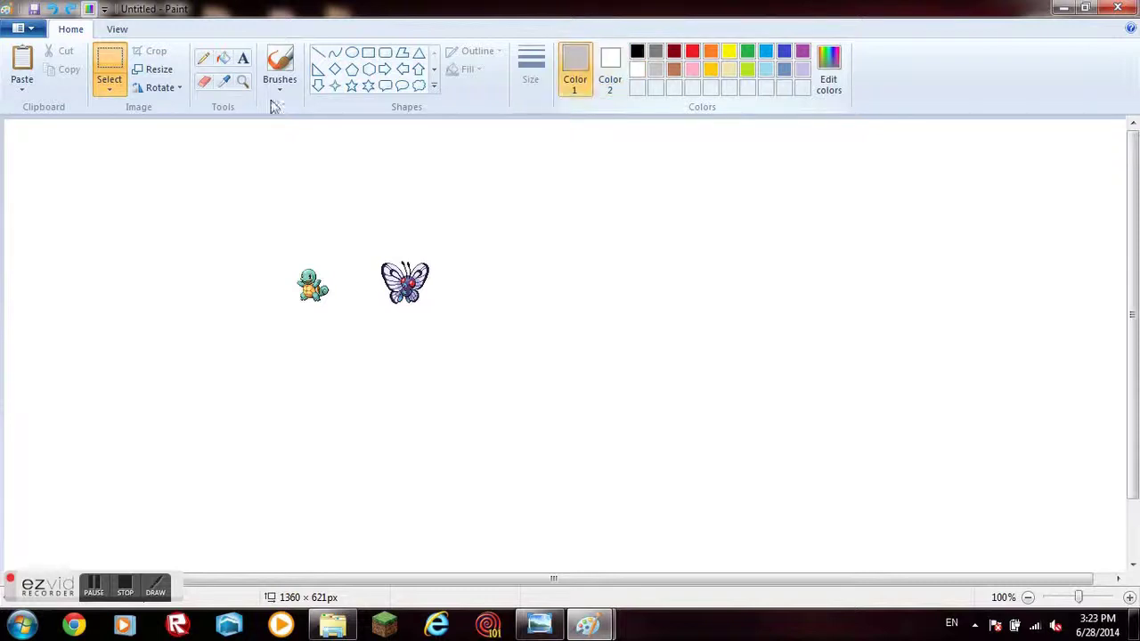
left_click(638, 70)
Toggle the transparent selection option and move the Butterfree sprite a little closer to Squirtle
left_click(110, 89)
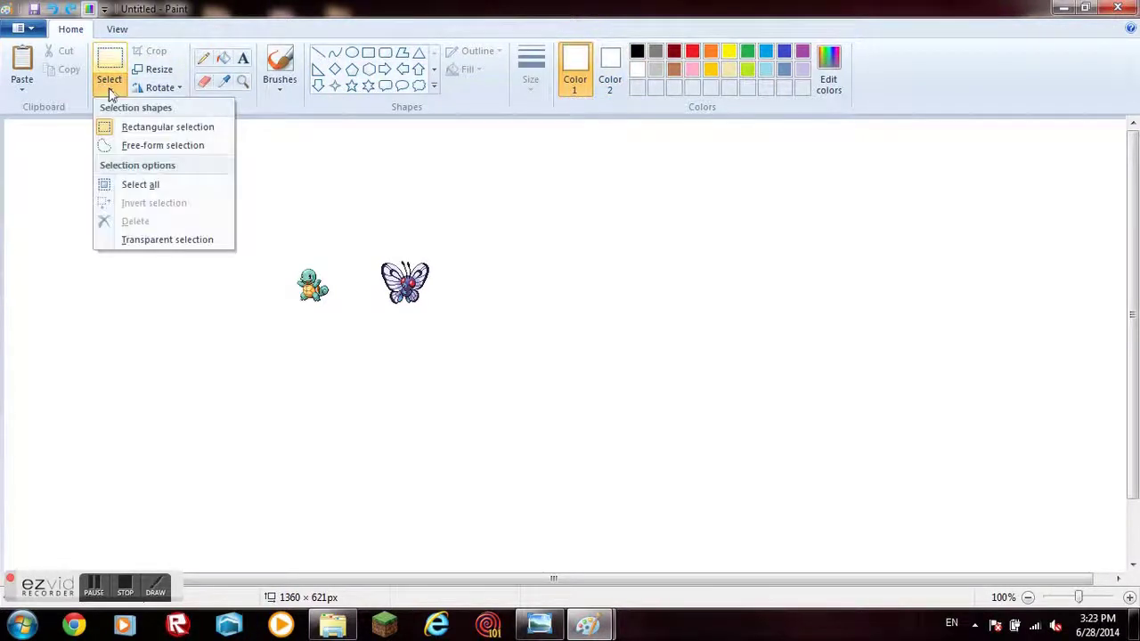
left_click(132, 241)
left_click_drag(342, 225, 489, 320)
mouse_move(436, 287)
left_mouse_down()
mouse_move(329, 290)
mouse_move(416, 290)
left_mouse_up()
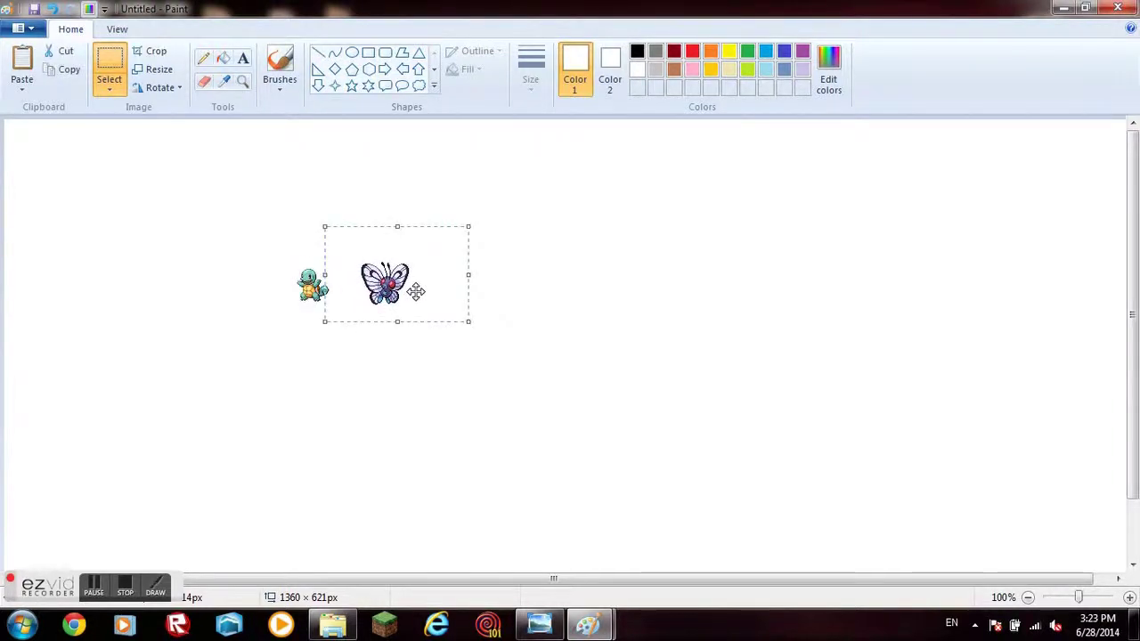
Reposition the Squirtle and Butterfree sprites so that a wide empty gap separates them
left_click_drag(1078, 599, 1094, 604)
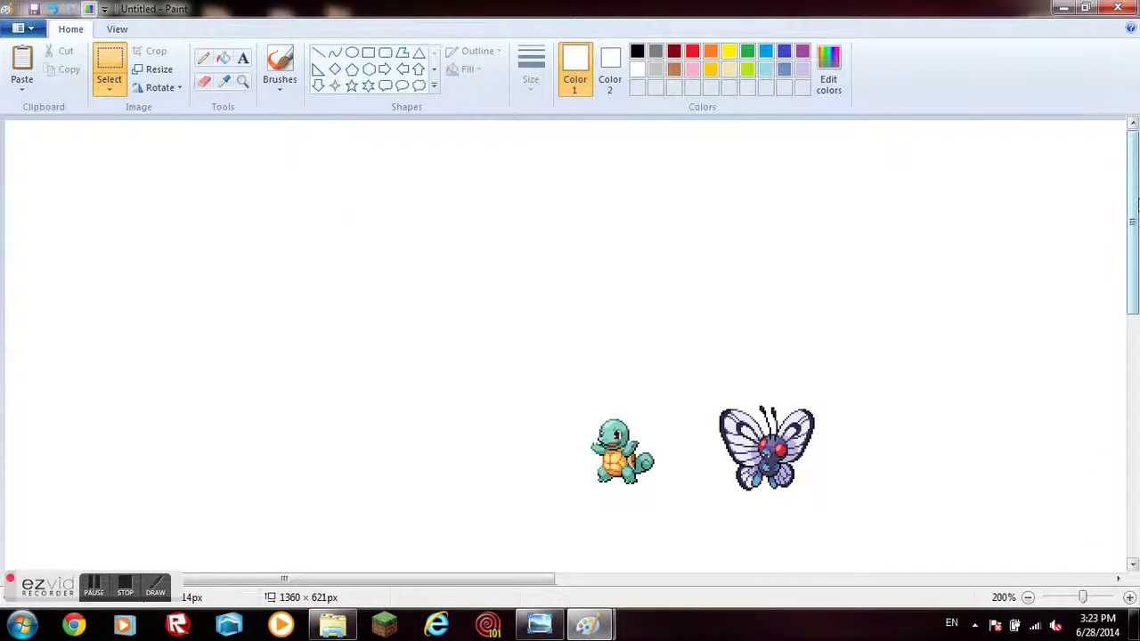
left_click_drag(1138, 235, 1138, 270)
left_click_drag(580, 312, 664, 407)
left_click_drag(616, 377, 668, 365)
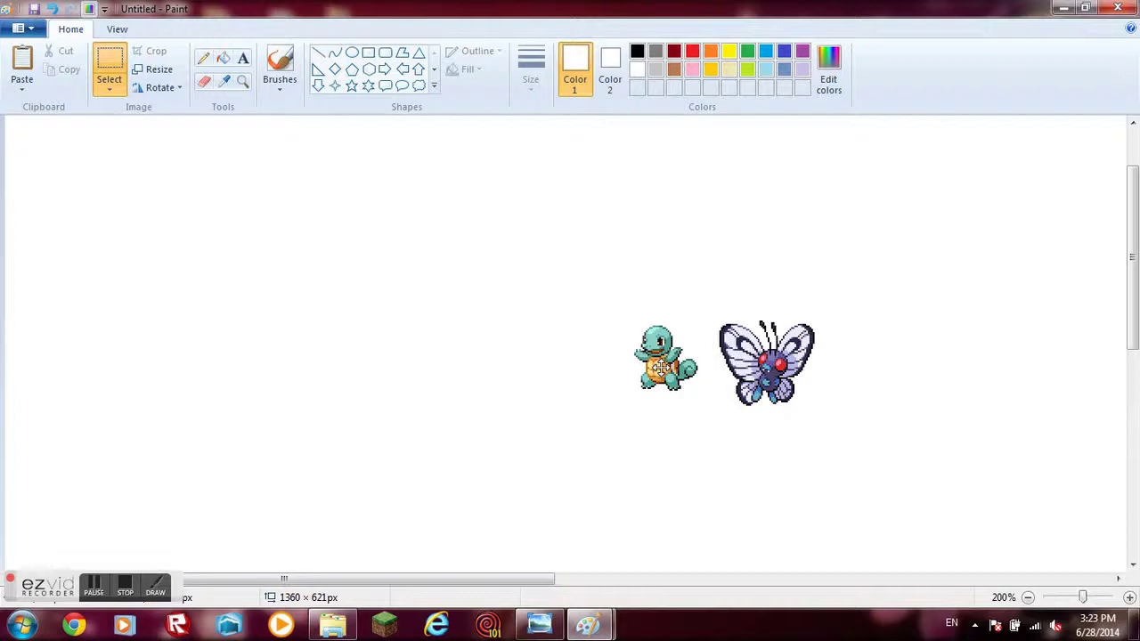
left_click_drag(700, 289, 860, 432)
left_click_drag(797, 401, 852, 388)
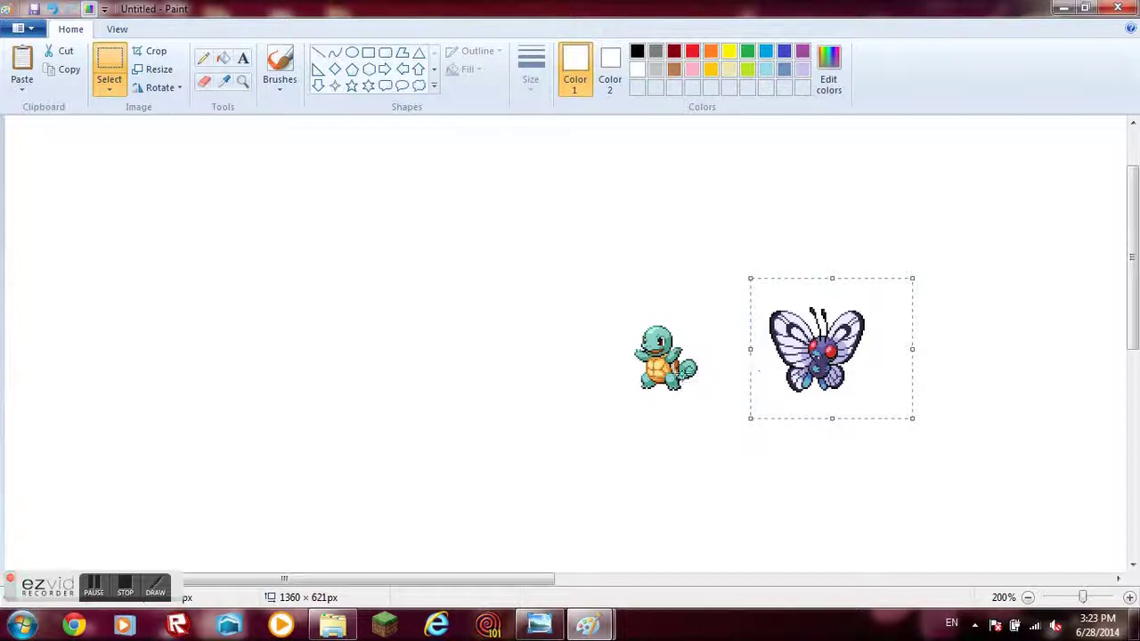
left_click_drag(842, 346, 798, 345)
left_click(544, 315)
left_click_drag(565, 289, 713, 407)
left_click_drag(678, 361, 447, 354)
left_click(591, 369)
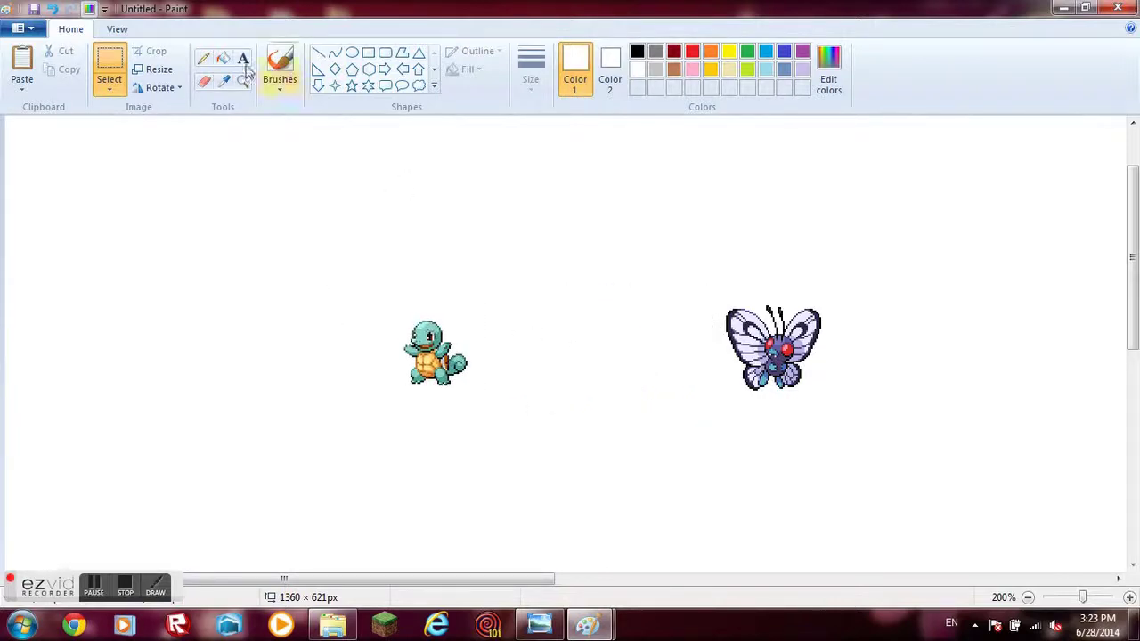
Copy the left wing half of Butterfree and place the copy in the empty area on the far side of Squirtle
left_click(204, 81)
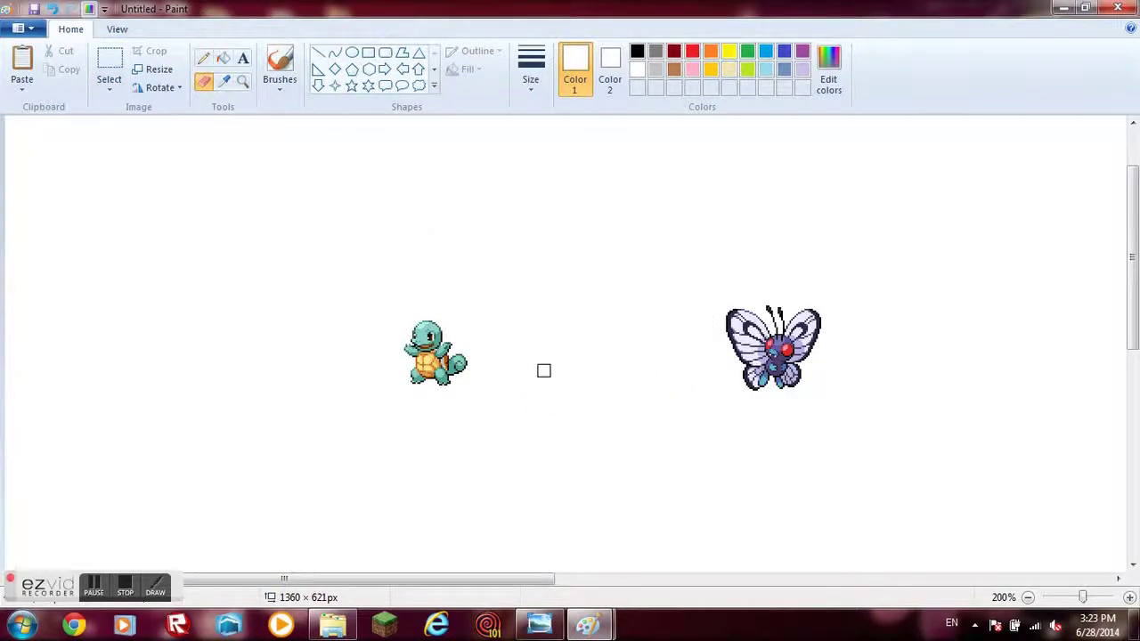
left_click(111, 64)
left_click_drag(685, 269, 771, 389)
key("ctrl+c")
key("ctrl+v")
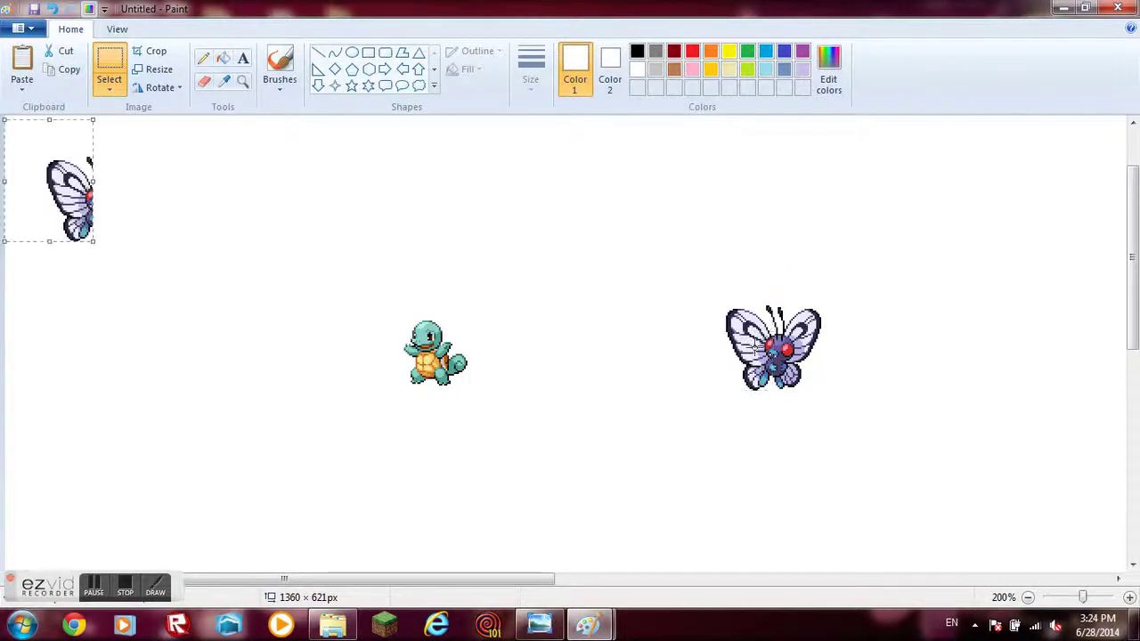
left_click_drag(54, 187, 150, 272)
Copy the right wing half of Butterfree and place it next to the left wing copy, leaving a small gap
left_click_drag(783, 259, 825, 394)
left_click(902, 306)
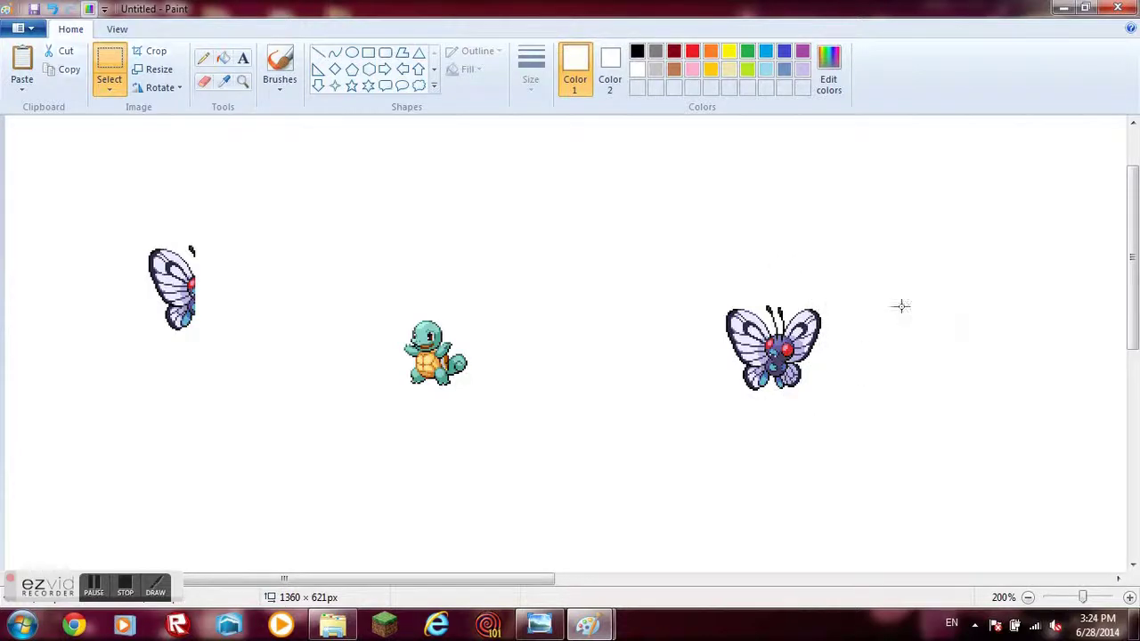
left_click_drag(773, 300, 849, 409)
left_click(941, 346)
left_click_drag(783, 283, 850, 411)
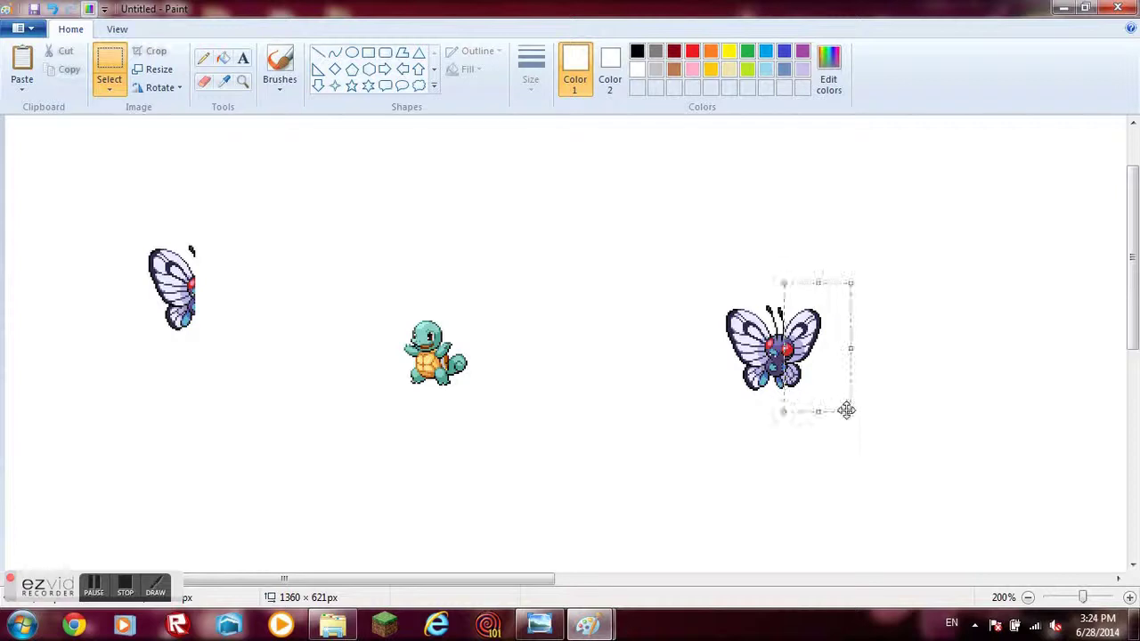
key("ctrl+c")
key("ctrl+v")
left_click_drag(56, 193, 257, 295)
left_click(741, 335)
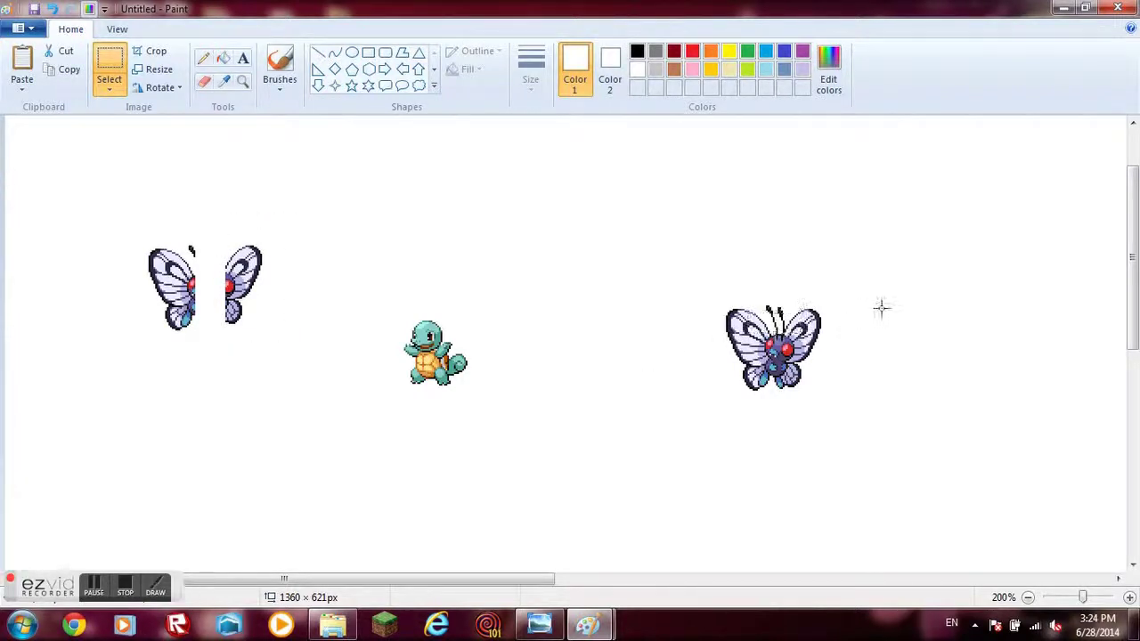
Copy the antennae and upper wing area of Butterfree and place the copy above Squirtle
mouse_move(748, 292)
left_mouse_down()
mouse_move(805, 317)
mouse_move(809, 331)
left_mouse_up()
key("ctrl+c")
key("ctrl+v")
left_click_drag(34, 147, 366, 241)
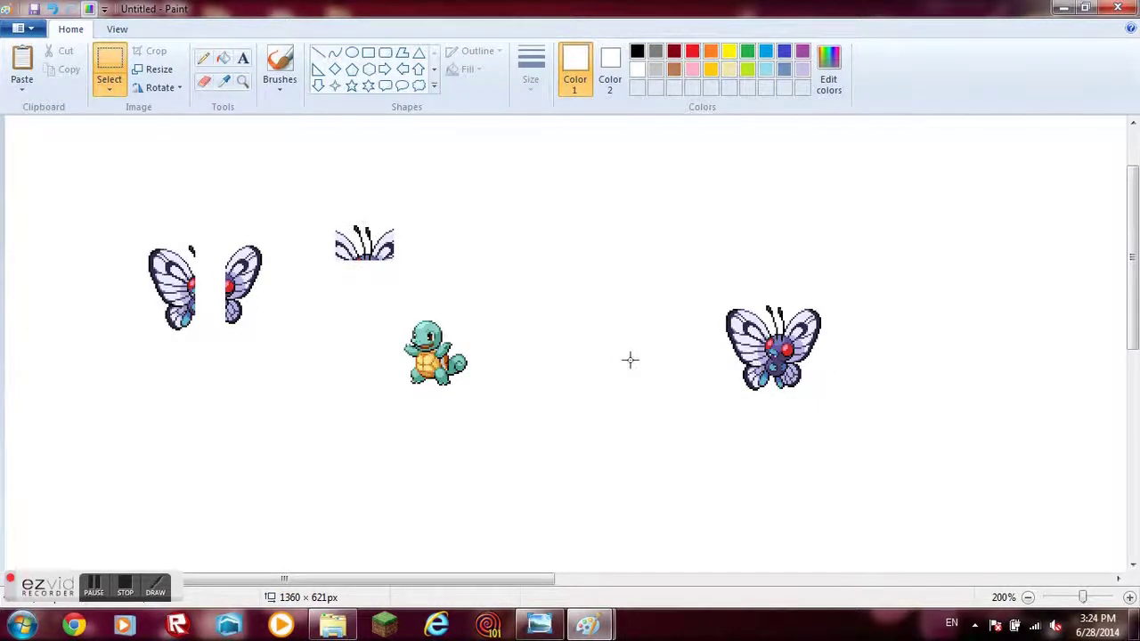
Copy a strip across Butterfree's lower face and body and place it below the two wing copies
left_click_drag(733, 342, 799, 374)
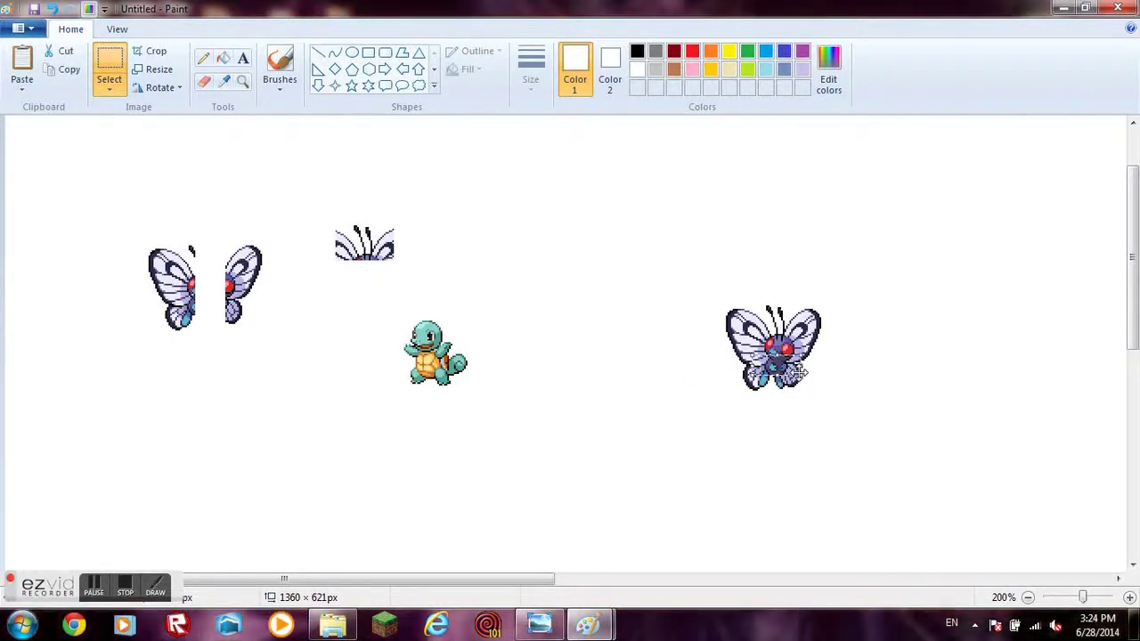
key("ctrl+c")
key("ctrl+v")
left_click_drag(76, 155, 301, 442)
left_click(345, 467)
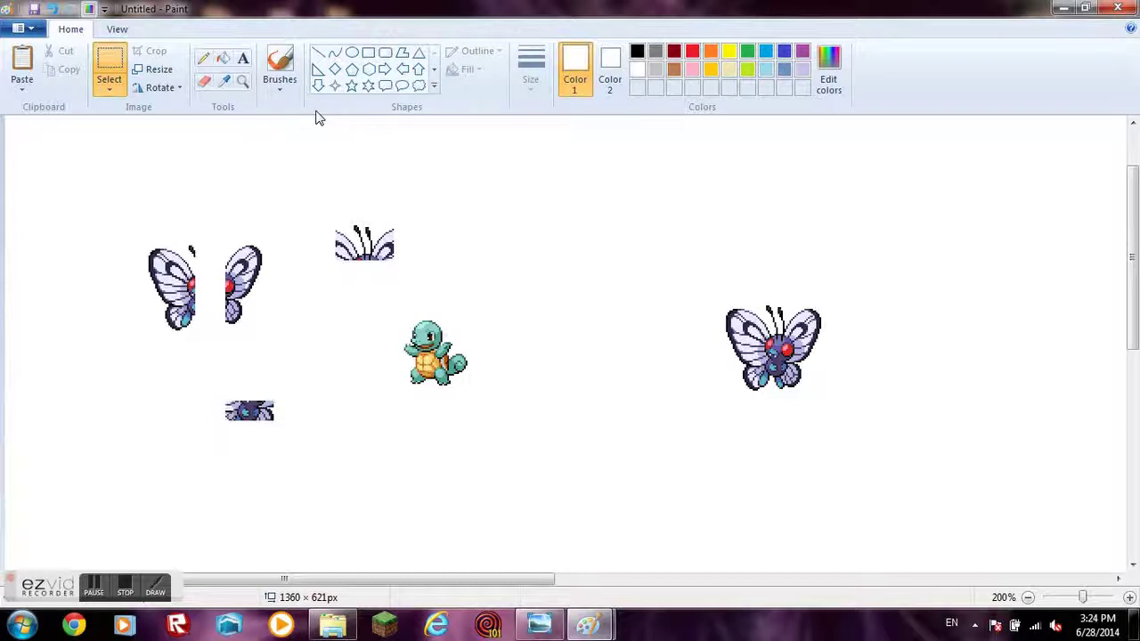
Erase the red eye, blue body parts and stray antenna tip from the left wing copy using a resized eraser
left_click(204, 81)
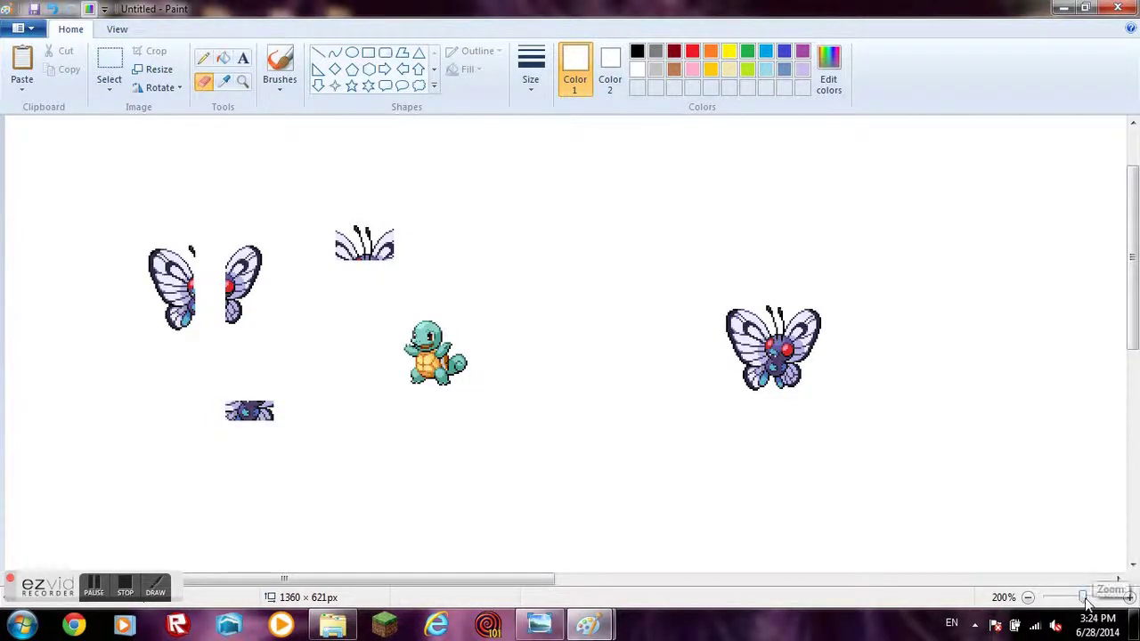
left_click_drag(1084, 598, 1098, 599)
scroll(1114, 282, "down", 3)
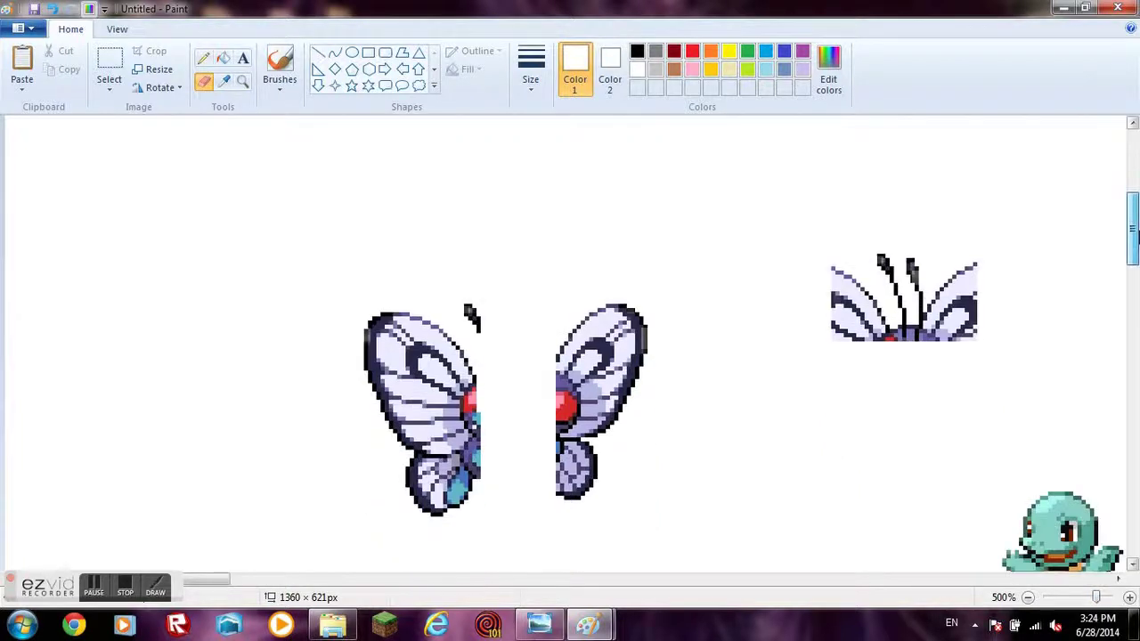
left_click(530, 80)
left_click(542, 114)
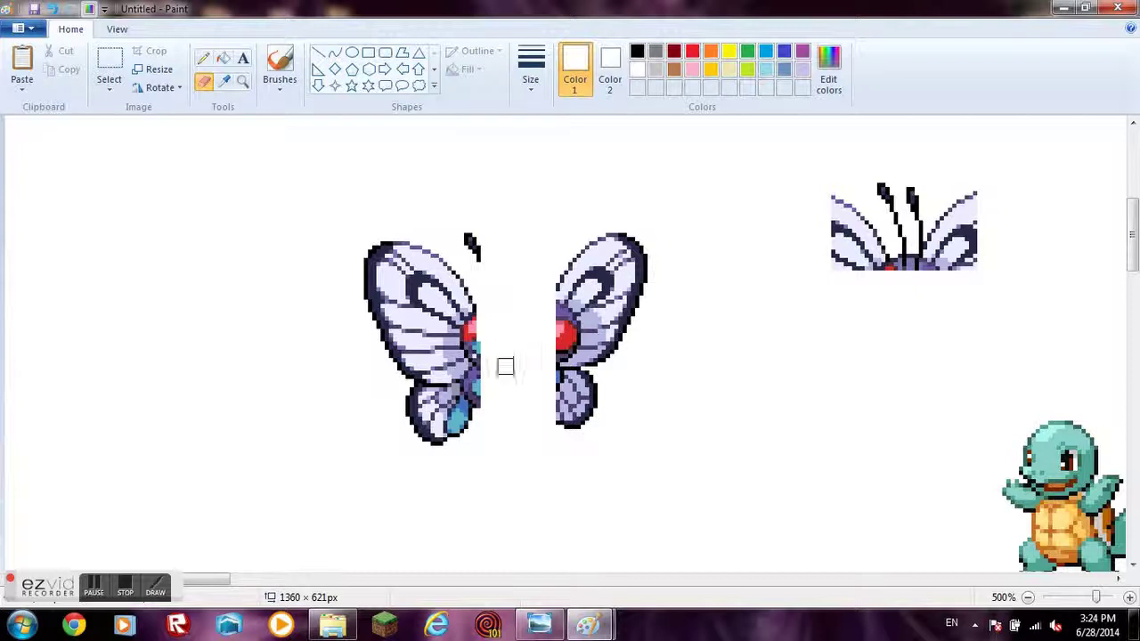
mouse_move(480, 337)
left_mouse_down()
mouse_move(484, 316)
mouse_move(468, 338)
mouse_move(483, 341)
left_mouse_up()
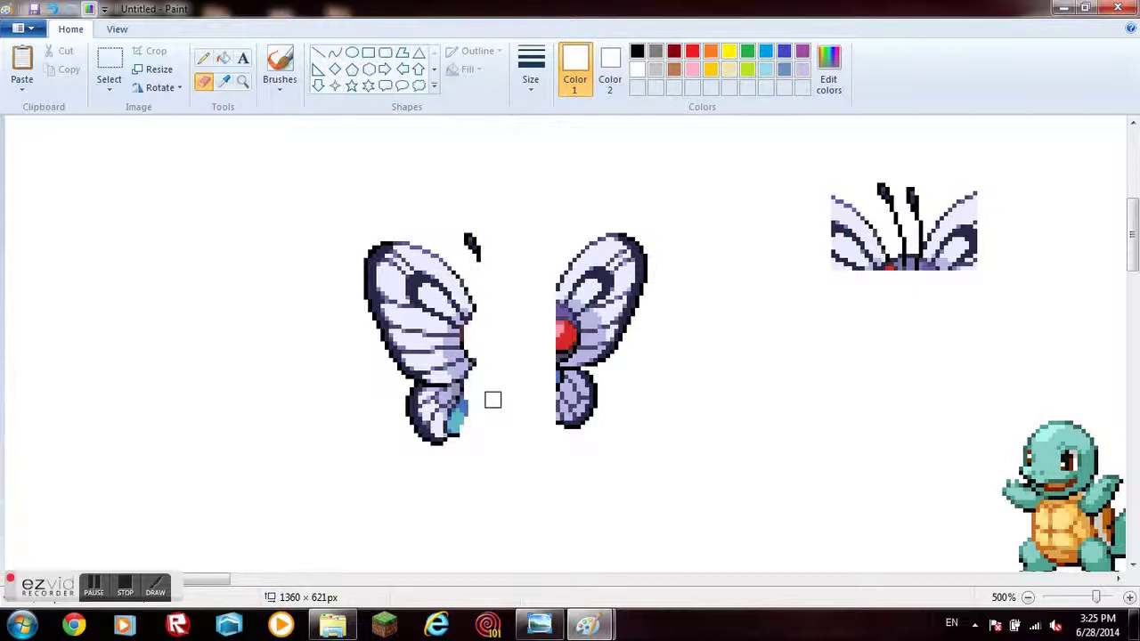
left_click_drag(475, 417, 459, 433)
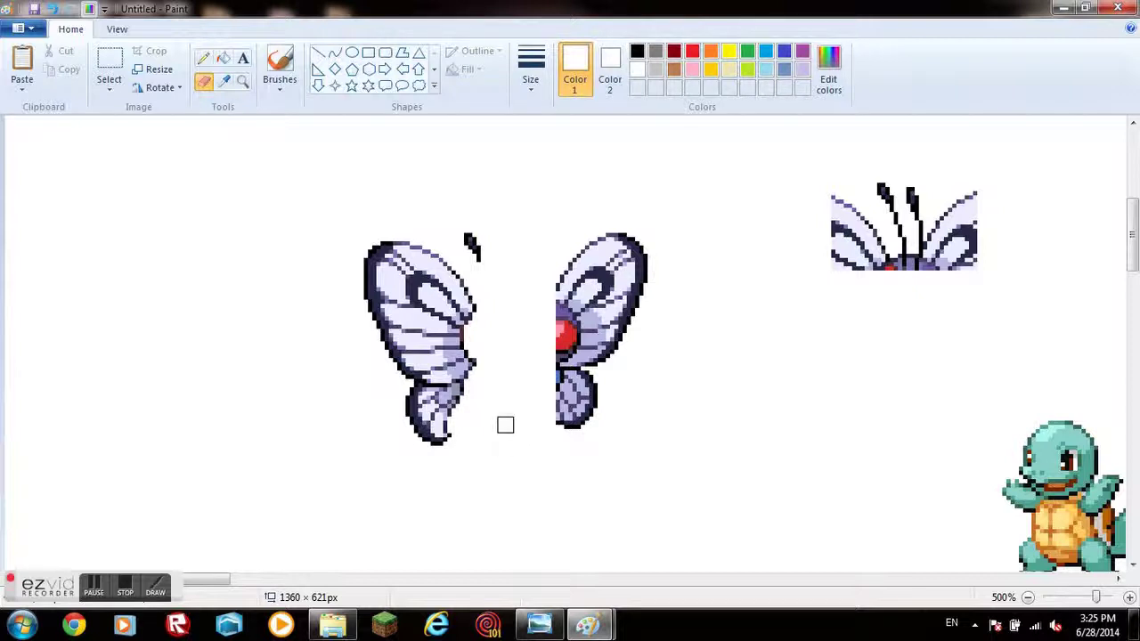
left_click_drag(466, 217, 483, 271)
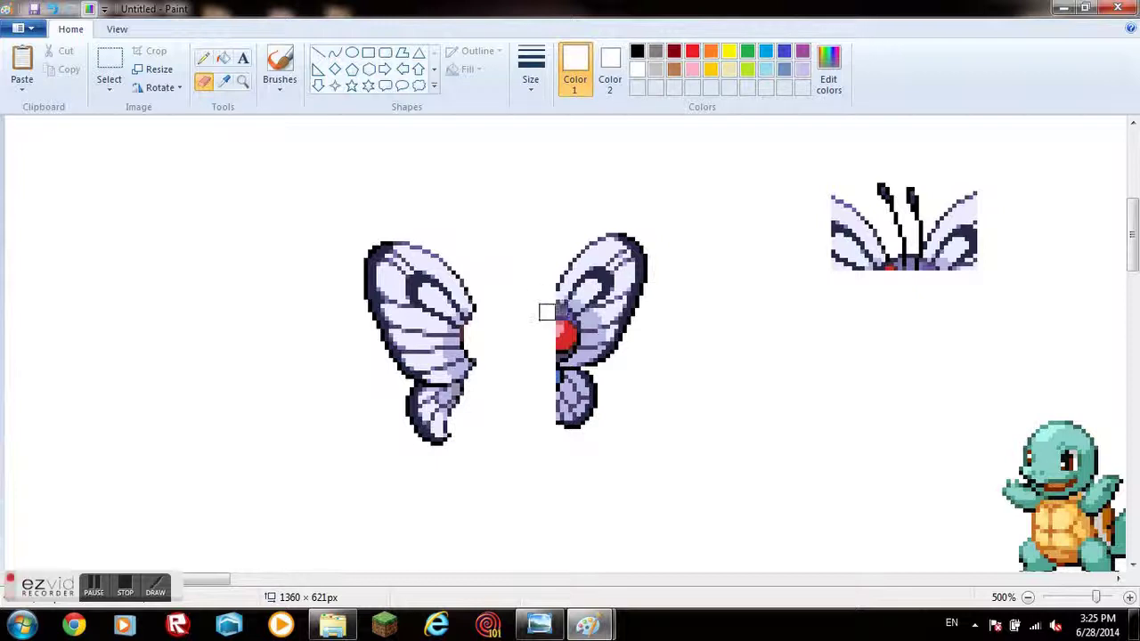
Clear the red eye and body remnants from the right wing copy with white, and move both wings to the canvas's left edge
left_click(223, 59)
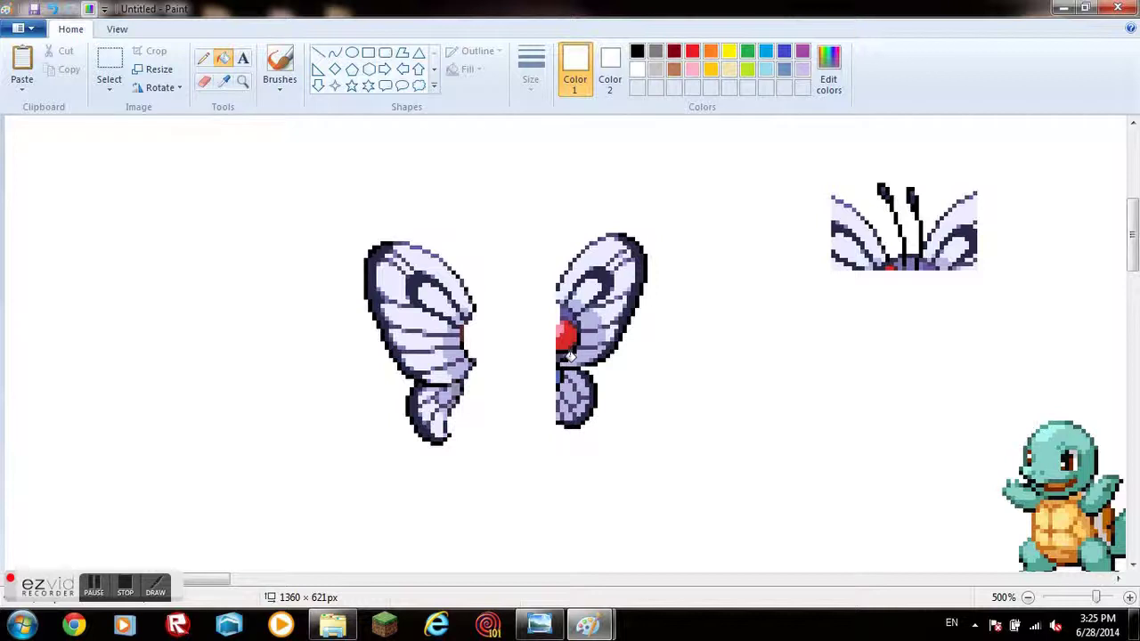
left_click(567, 330)
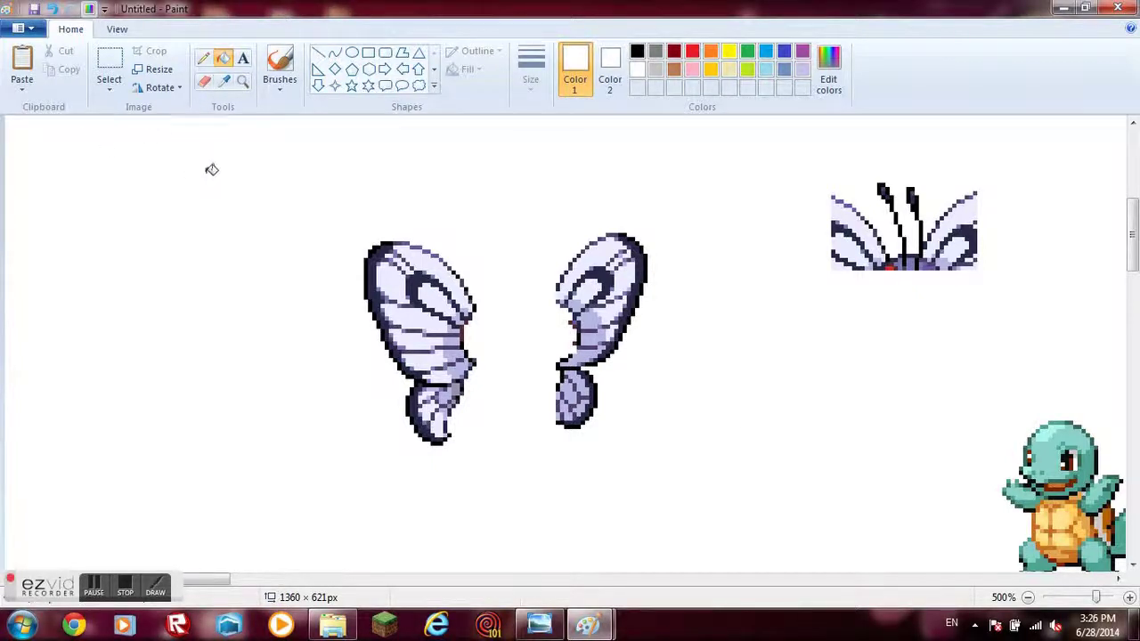
left_click(109, 71)
left_click_drag(281, 210, 697, 431)
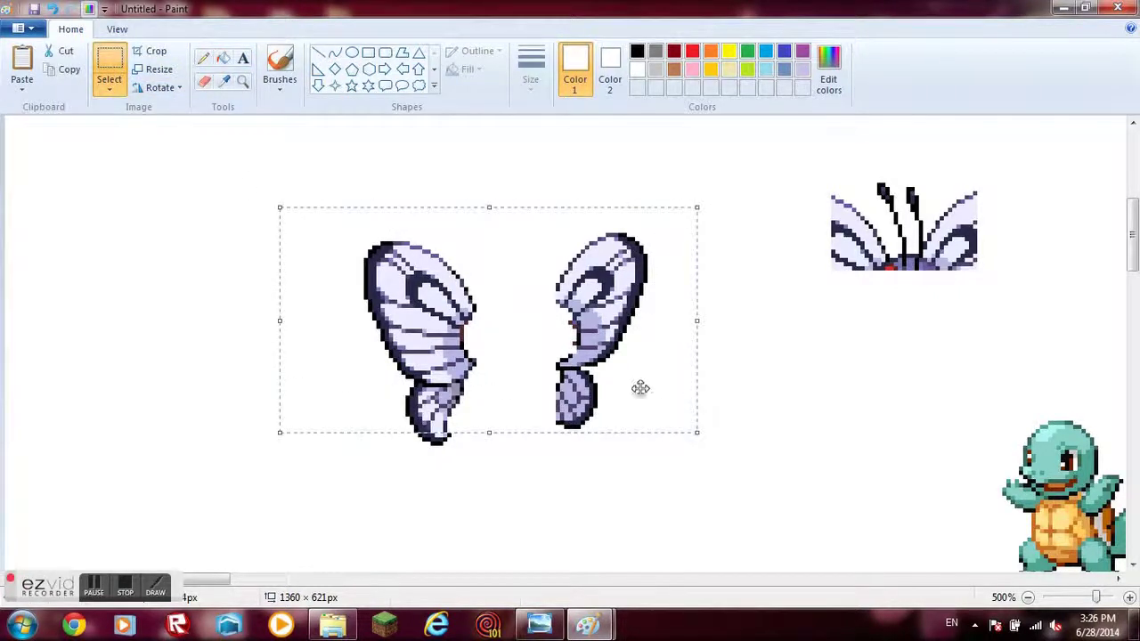
left_click_drag(187, 152, 703, 478)
left_click_drag(611, 394, 271, 334)
left_click(562, 318)
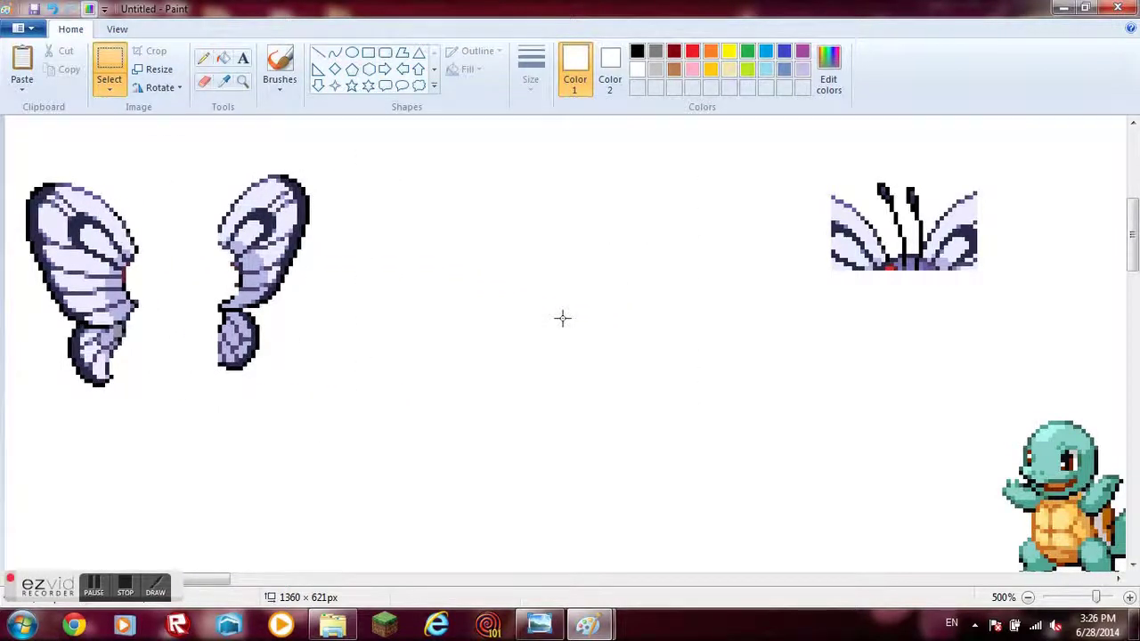
Erase the left wing piece beside the copied antennae and fill the right wing piece with white
left_click(206, 81)
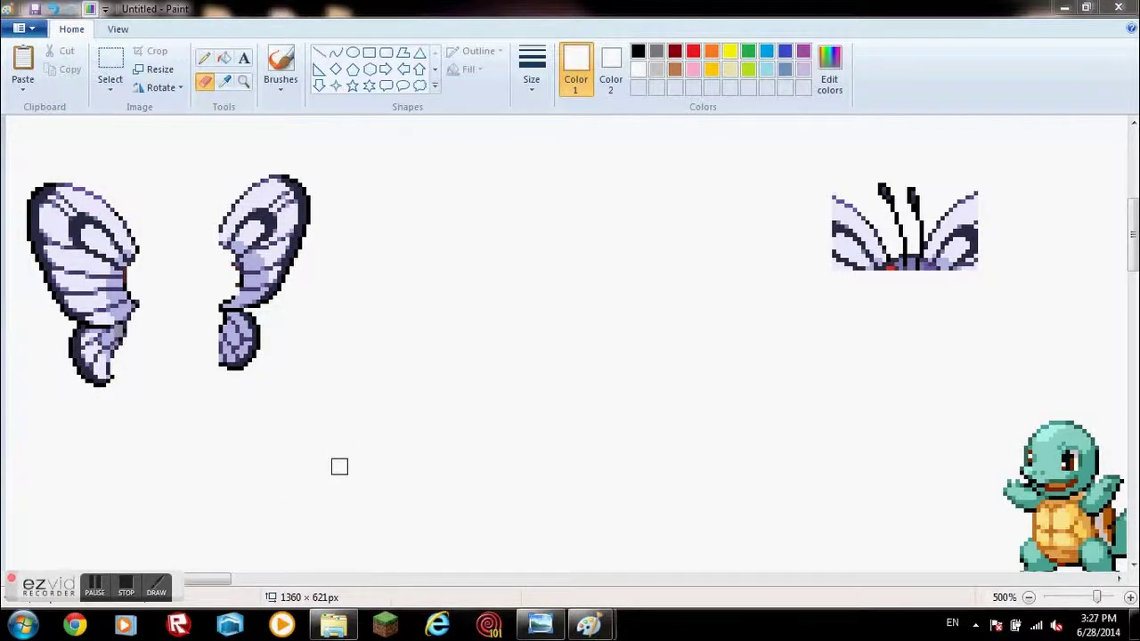
mouse_move(833, 198)
left_mouse_down()
mouse_move(840, 262)
mouse_move(852, 198)
mouse_move(885, 274)
mouse_move(894, 266)
mouse_move(857, 260)
left_mouse_up()
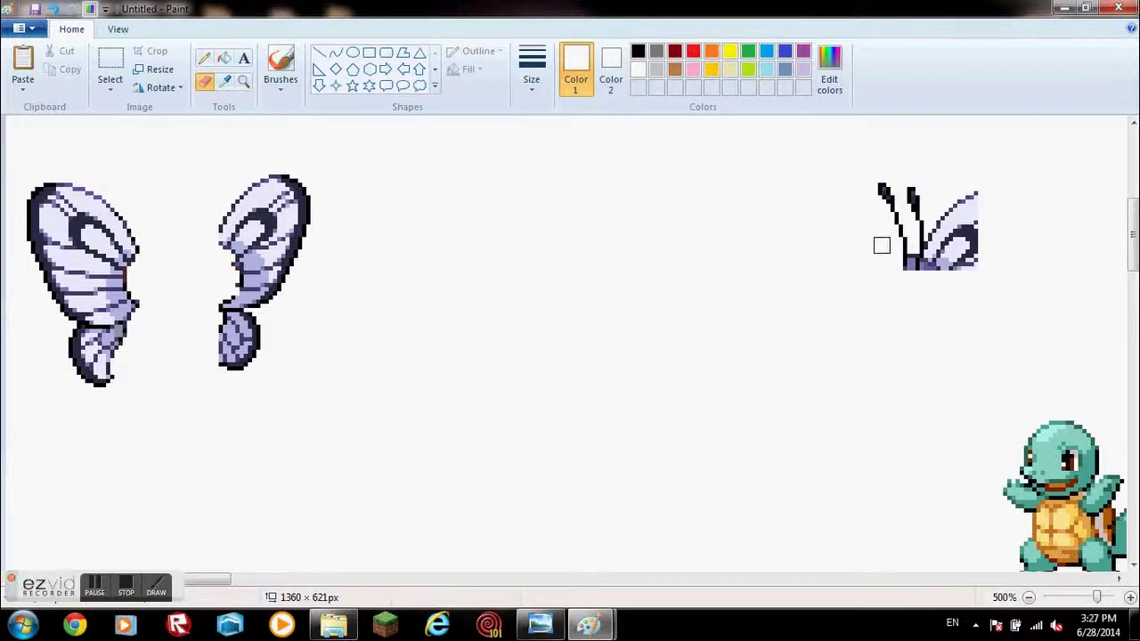
left_click(234, 61)
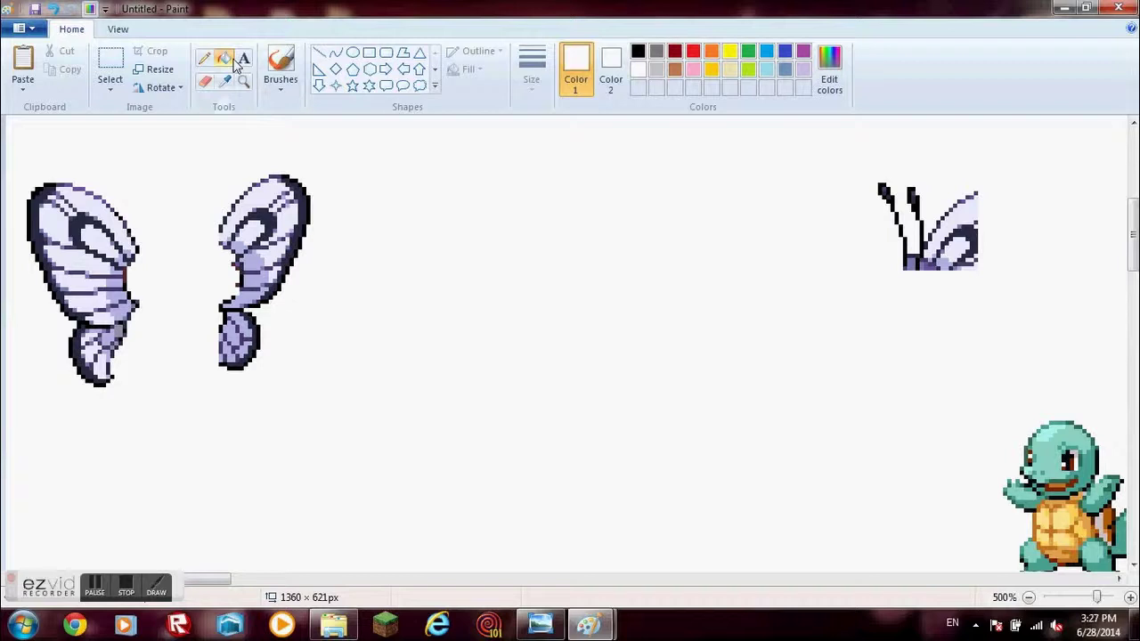
left_click(955, 223)
left_click(959, 218)
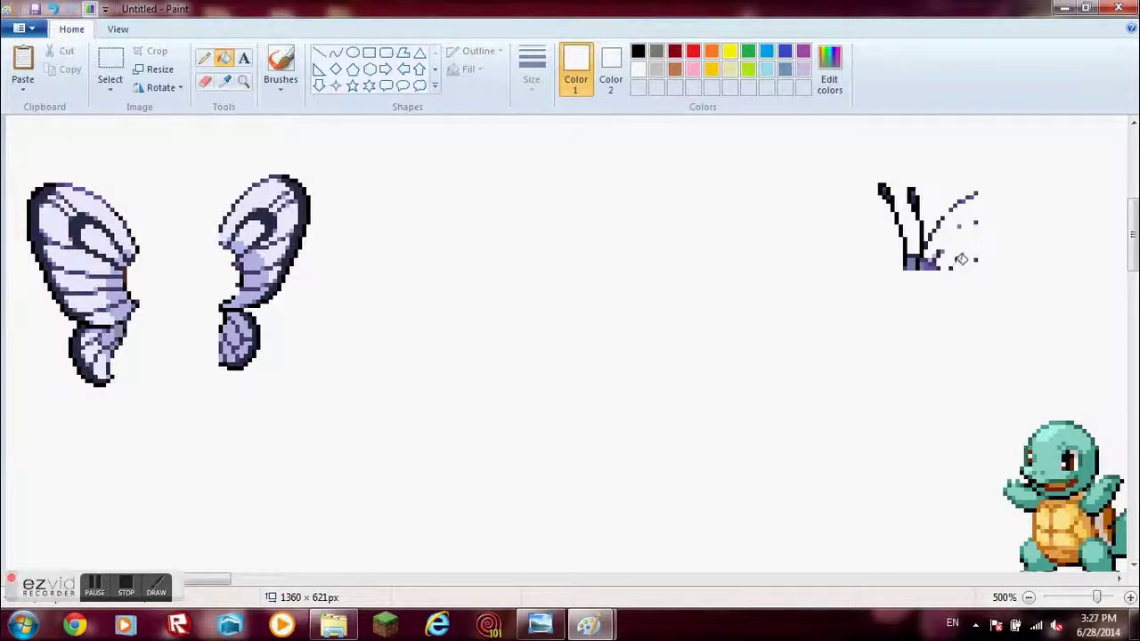
Remove the leftover right wing outline and head pixels around the antennae using the thickest white brush and the eraser
left_click(281, 67)
left_click(530, 71)
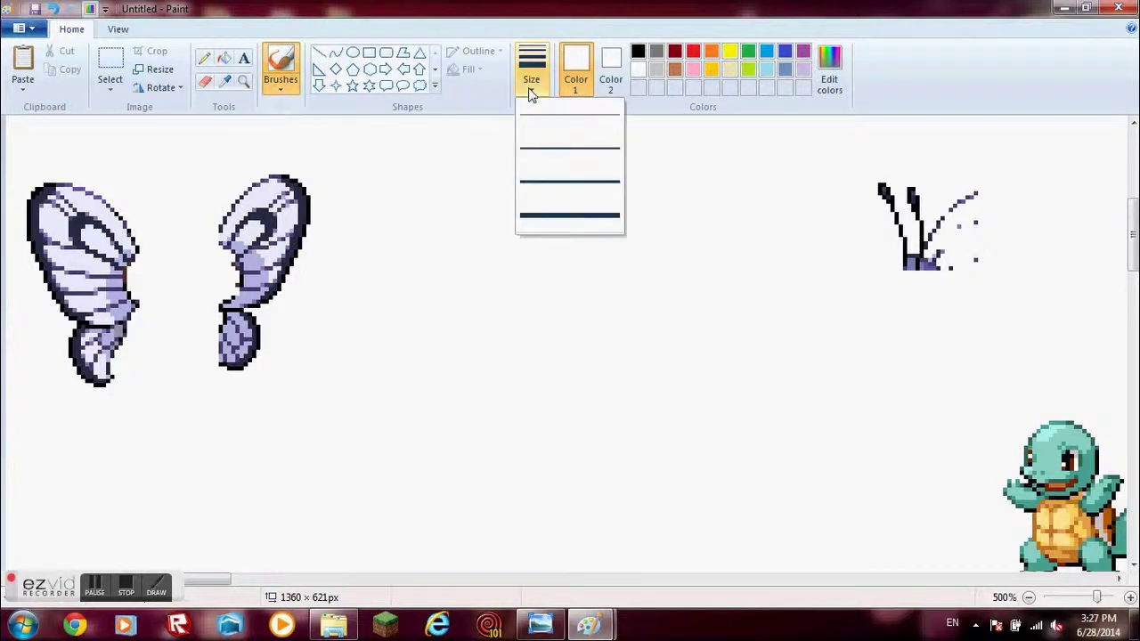
left_click(551, 218)
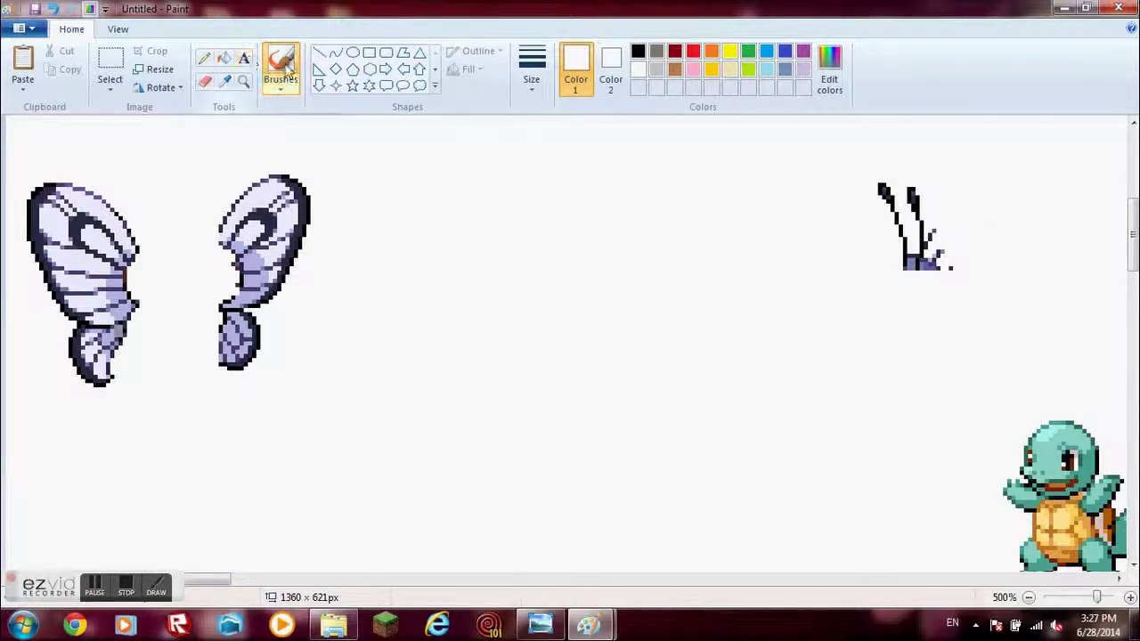
left_click(206, 84)
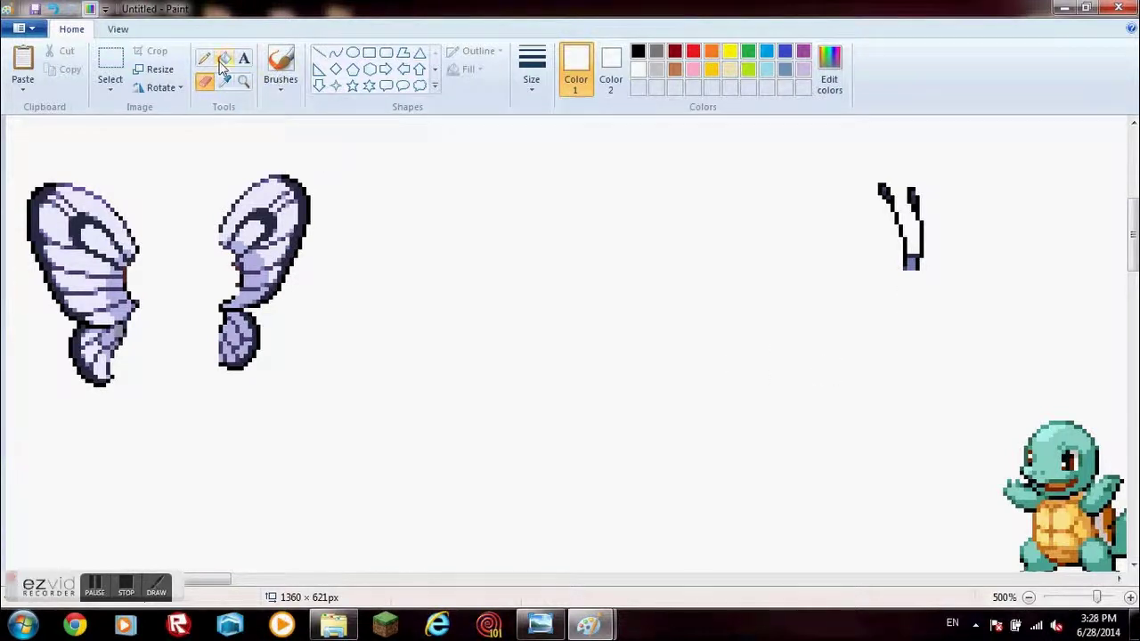
left_click(111, 63)
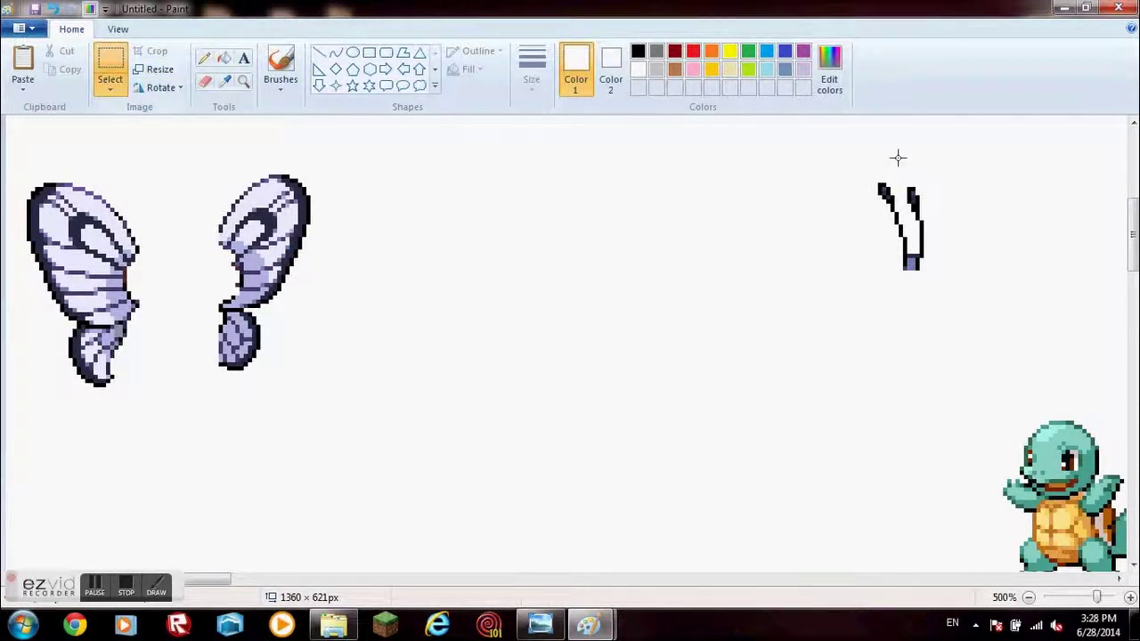
left_click_drag(904, 173, 869, 151)
left_click(972, 338)
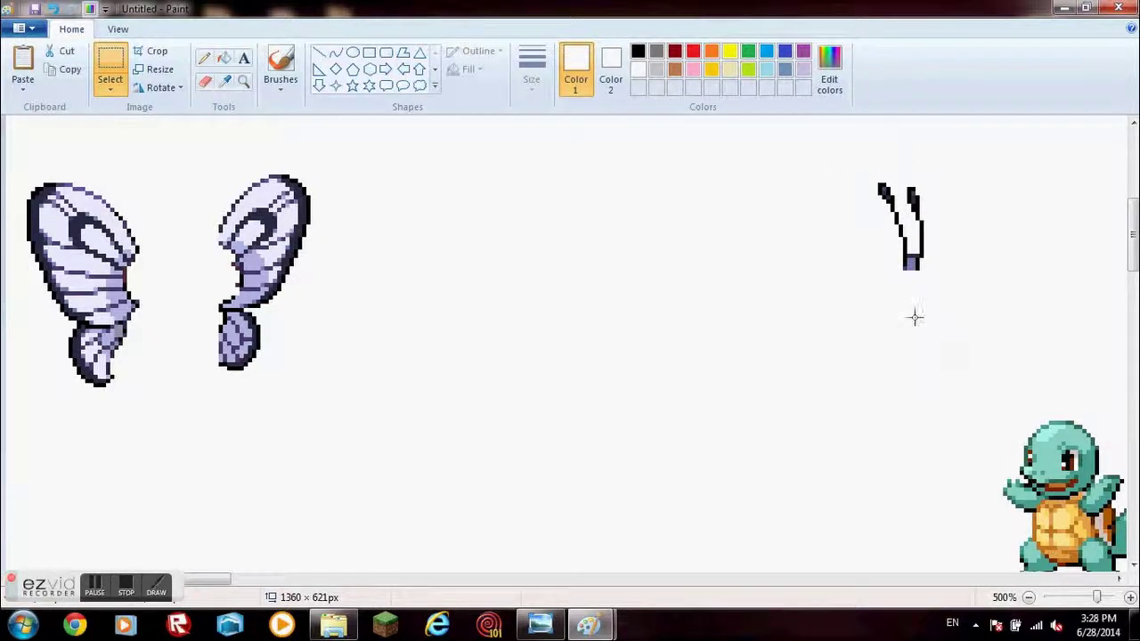
left_click_drag(914, 291, 947, 274)
left_click(889, 166)
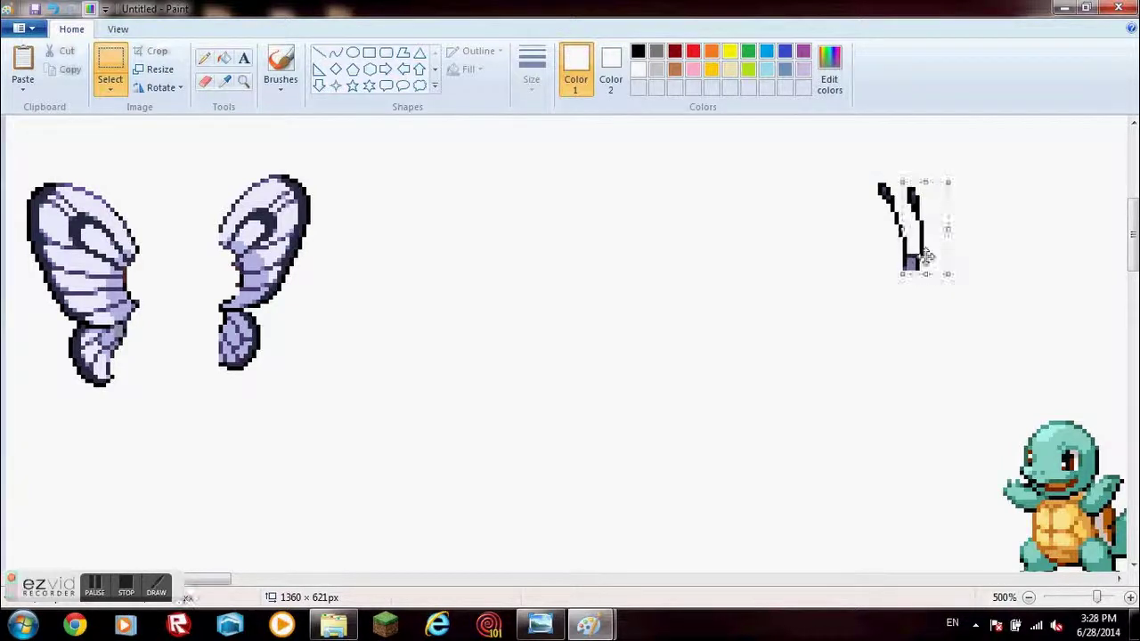
left_click(946, 255)
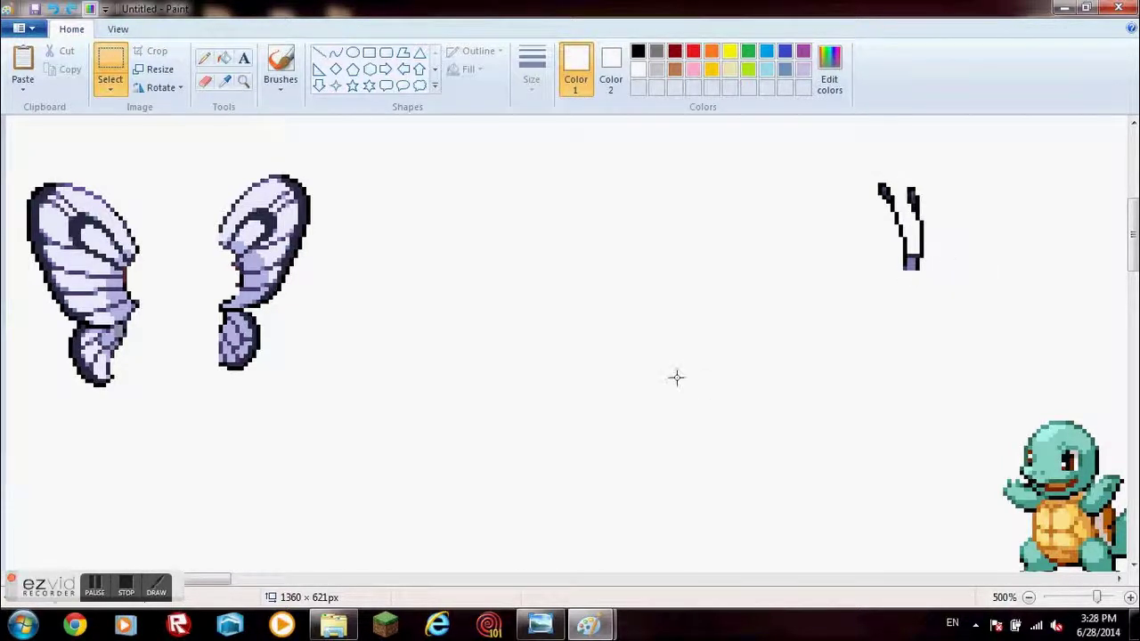
Paint over the purple head patch between the antenna bases with the thinnest white brush
left_click(279, 65)
left_click(530, 80)
left_click(537, 125)
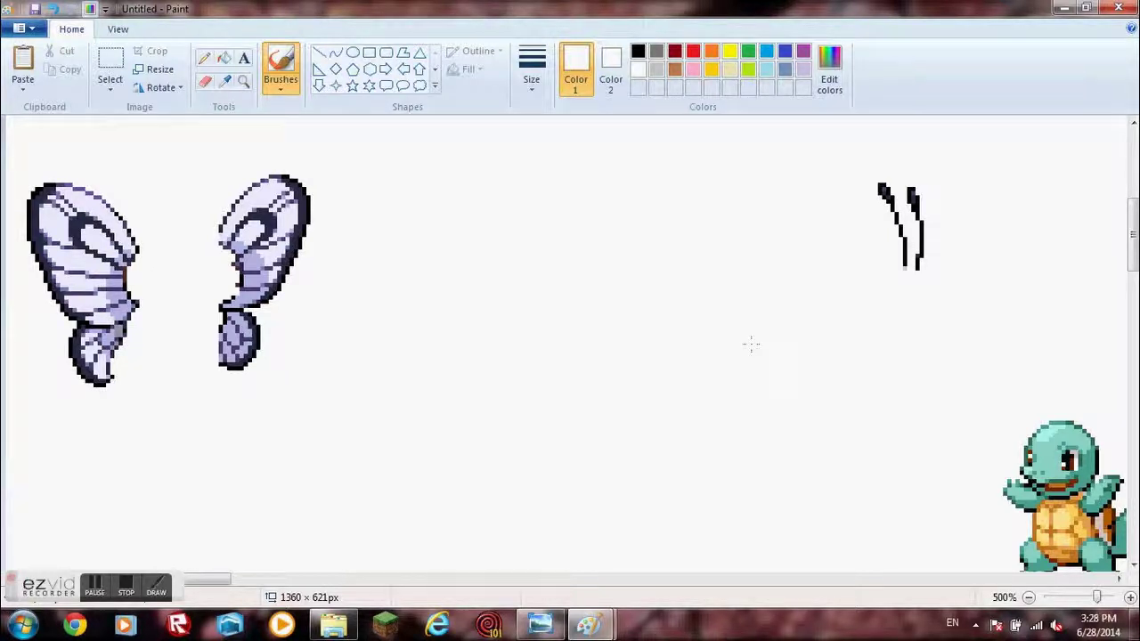
Move the cleaned antennae from above Squirtle to the space beside the right wing
left_click(111, 65)
left_click_drag(942, 174, 978, 159)
mouse_move(934, 208)
left_mouse_down()
mouse_move(446, 356)
mouse_move(427, 351)
mouse_move(538, 341)
left_mouse_up()
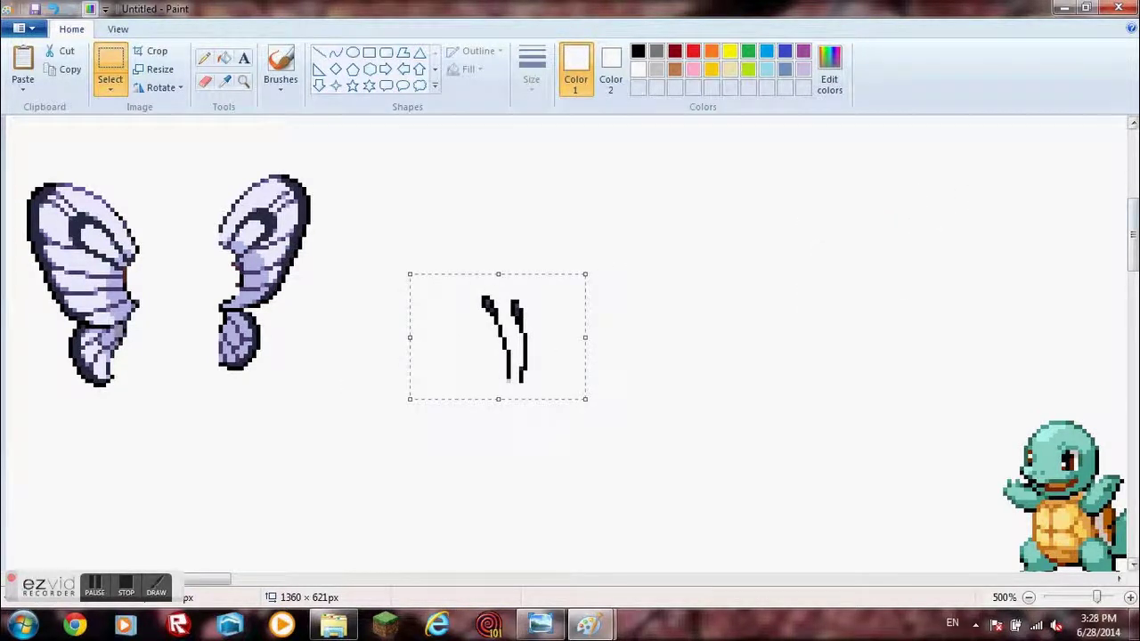
Fill the purple body and wing areas of the copied Butterfree strip with white, keeping the two central blue parts
scroll(538, 341, "down", 3)
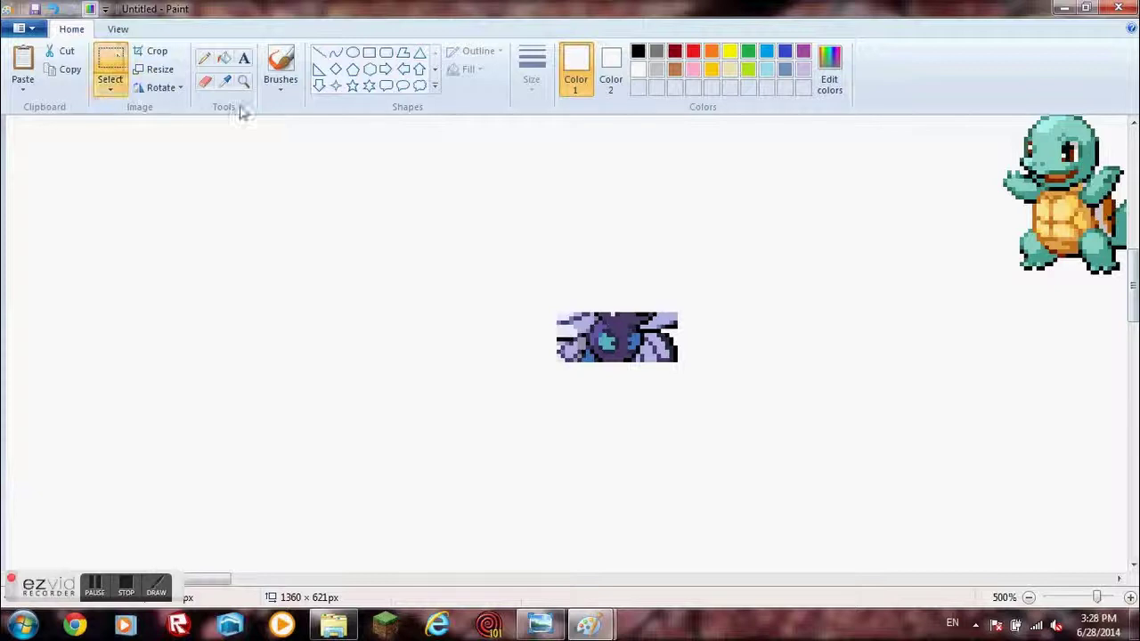
left_click(223, 58)
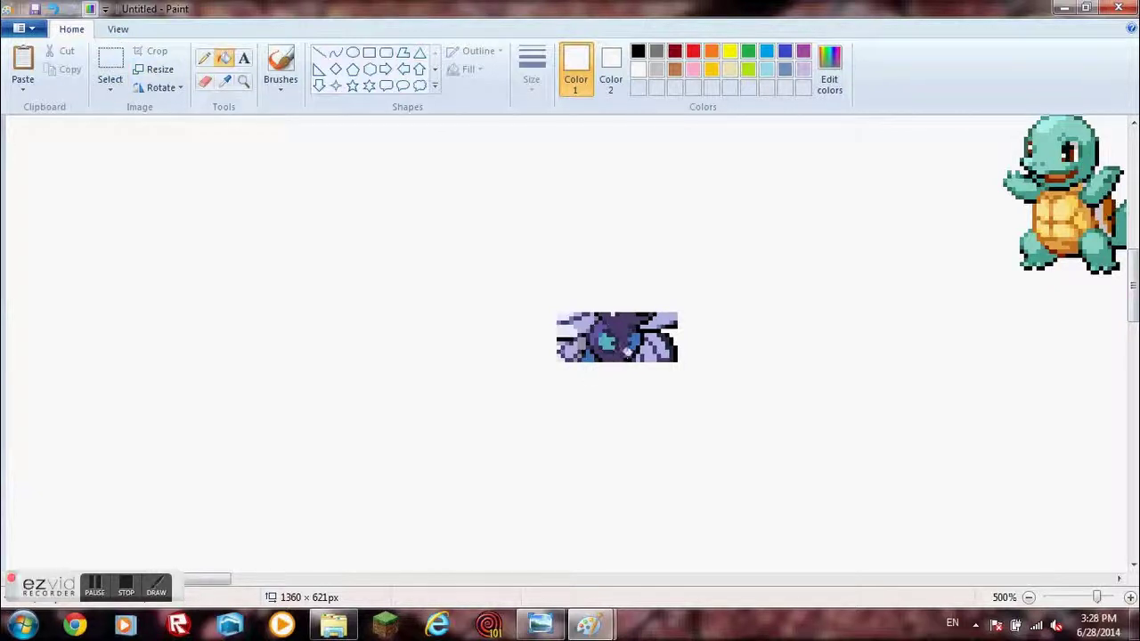
left_click(628, 352)
left_click(595, 336)
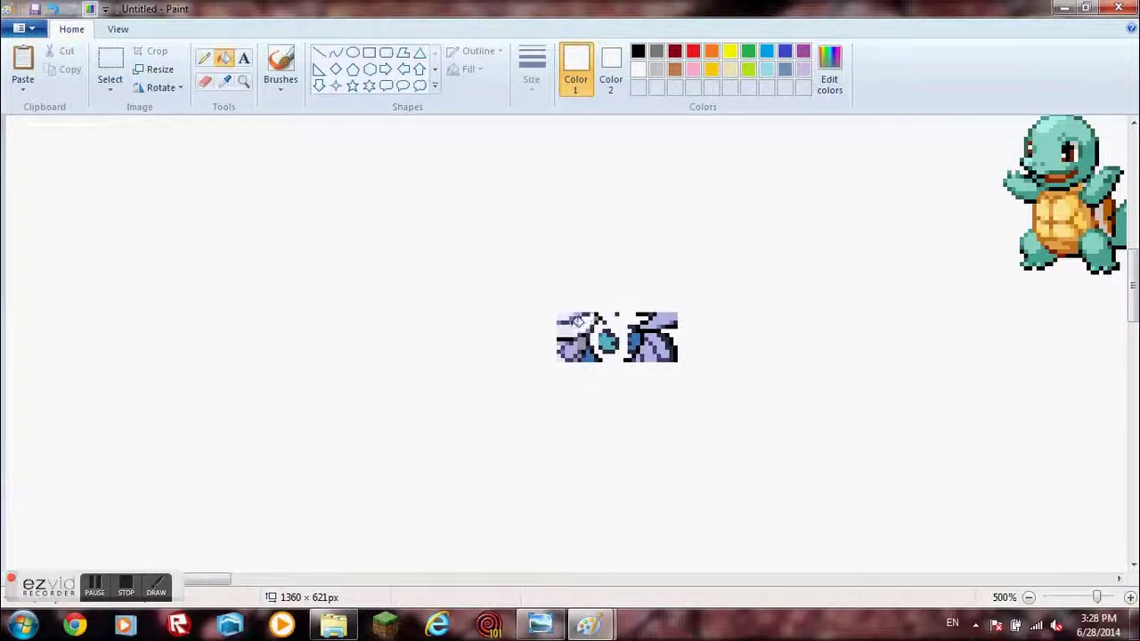
left_click(570, 328)
left_click(581, 349)
left_click(597, 356)
left_click(657, 344)
left_click(644, 355)
left_click(666, 318)
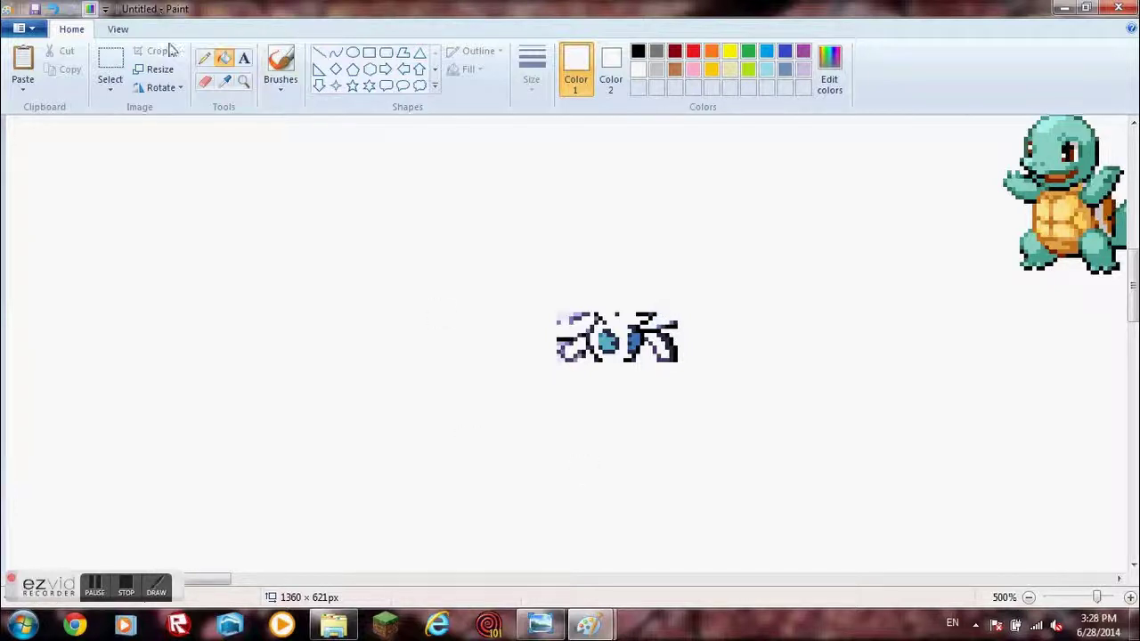
Erase the remaining outlines around the two blue parts of the Butterfree strip
left_click(110, 62)
left_click(204, 81)
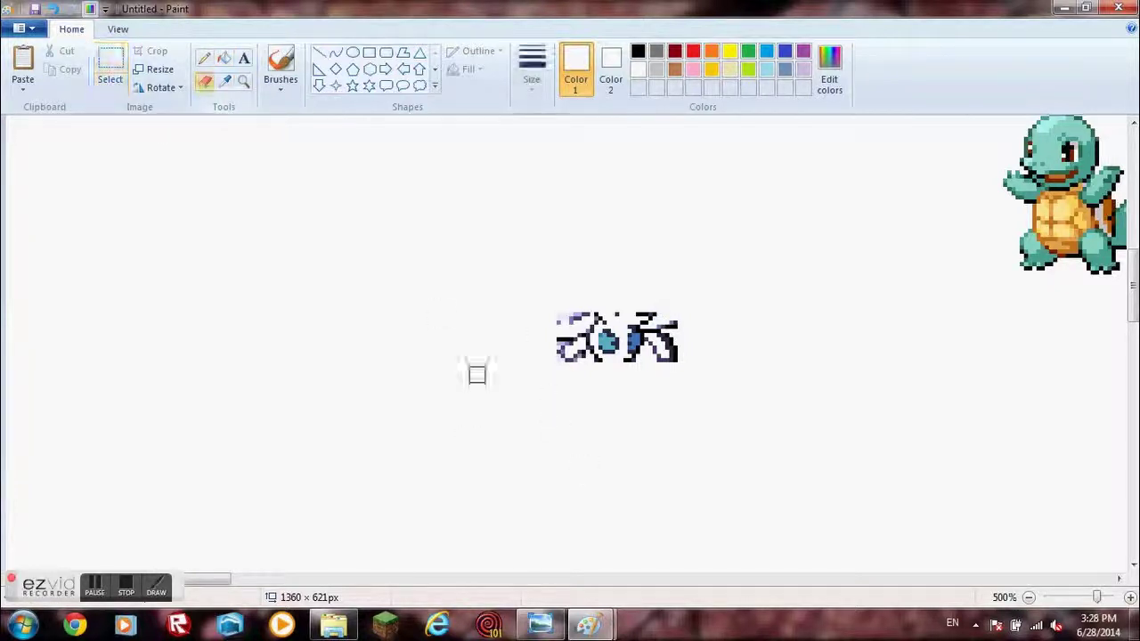
mouse_move(554, 303)
left_mouse_down()
mouse_move(581, 392)
mouse_move(568, 304)
mouse_move(560, 345)
mouse_move(565, 333)
mouse_move(576, 349)
mouse_move(582, 321)
left_mouse_up()
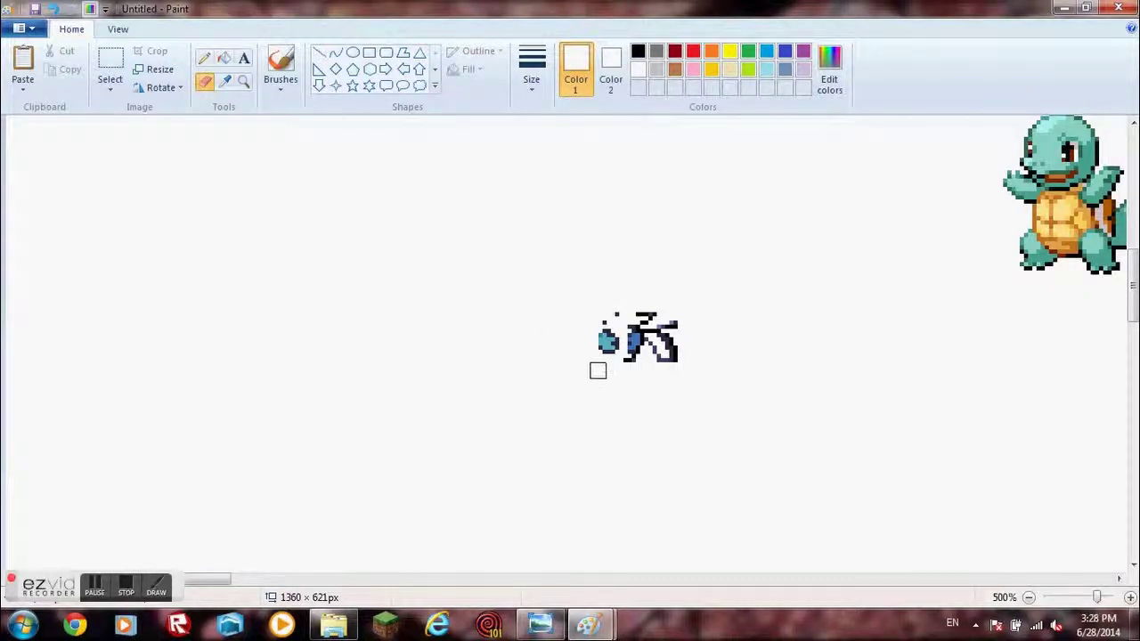
mouse_move(673, 370)
left_mouse_down()
mouse_move(669, 321)
mouse_move(662, 375)
mouse_move(661, 329)
mouse_move(661, 355)
mouse_move(619, 312)
left_mouse_up()
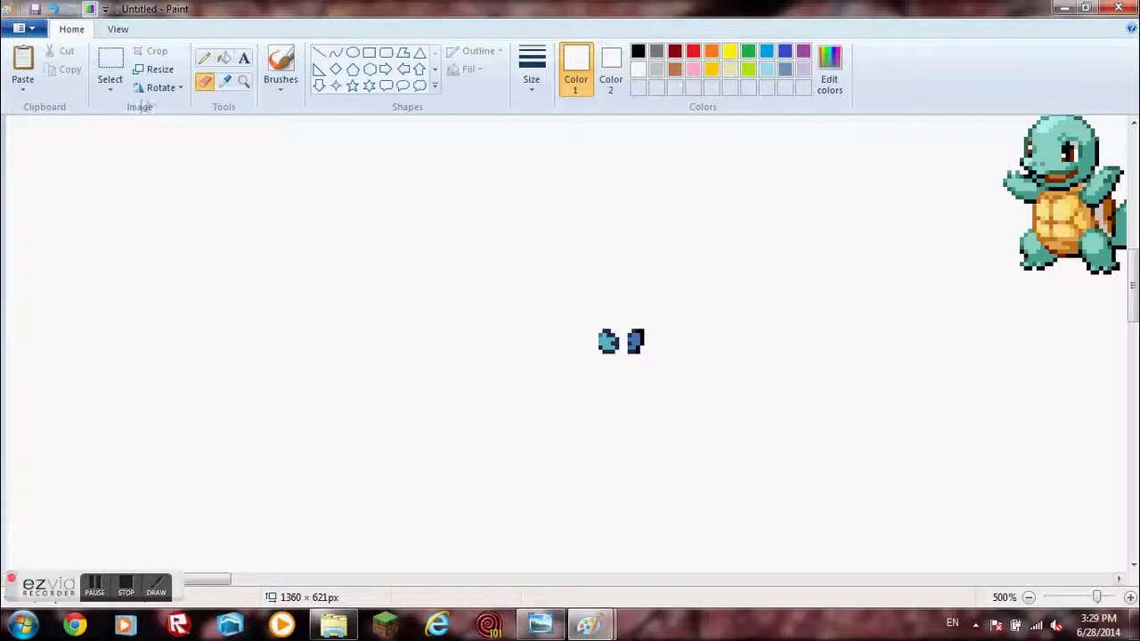
Move the two isolated blue parts up to the empty area just below the wings
left_click(111, 66)
left_click_drag(473, 287, 527, 294)
left_click_drag(618, 303, 697, 348)
scroll(697, 348, "up", 3)
left_click_drag(555, 509, 222, 346)
Remove Squirtle's arm on the sprite's left side with the eraser and a white brush
left_click_drag(223, 580, 312, 604)
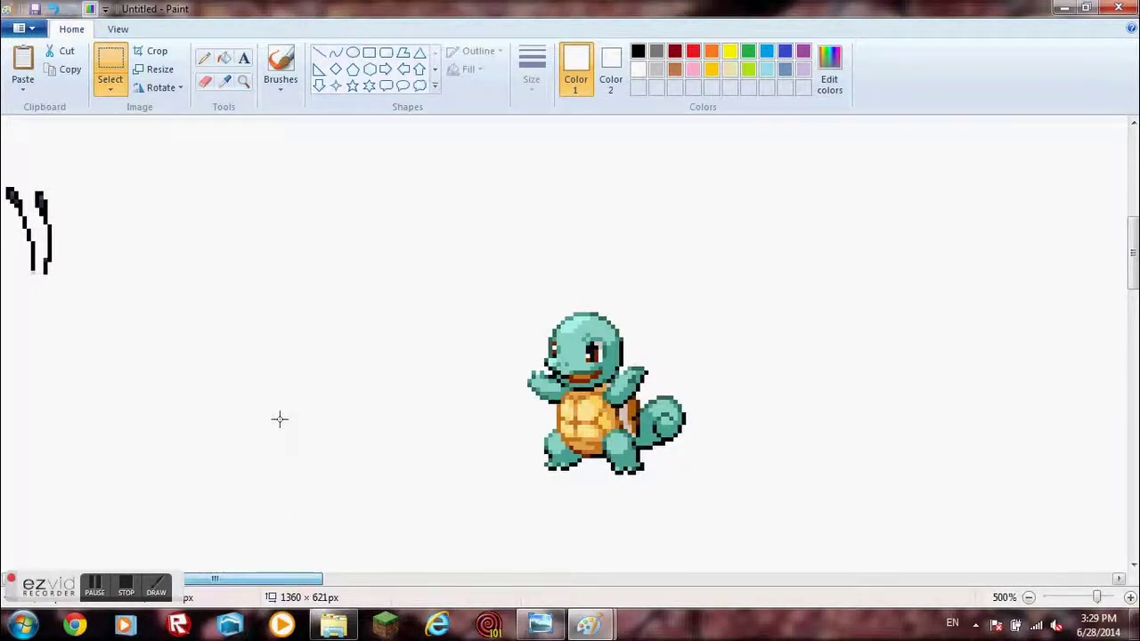
left_click(204, 81)
left_click_drag(527, 384, 547, 396)
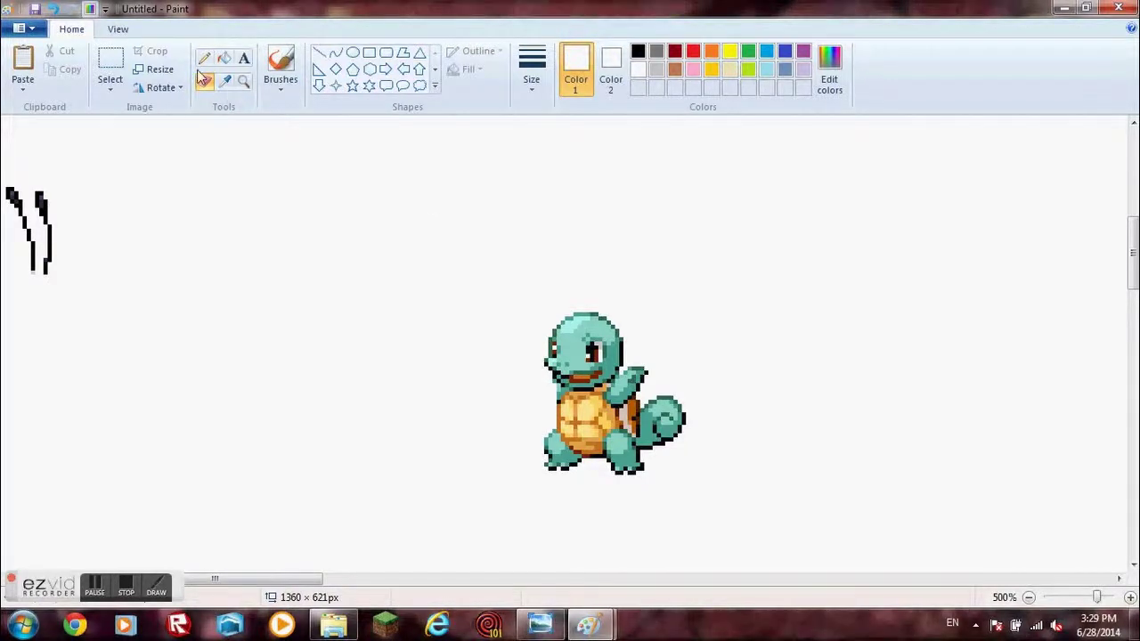
left_click(278, 71)
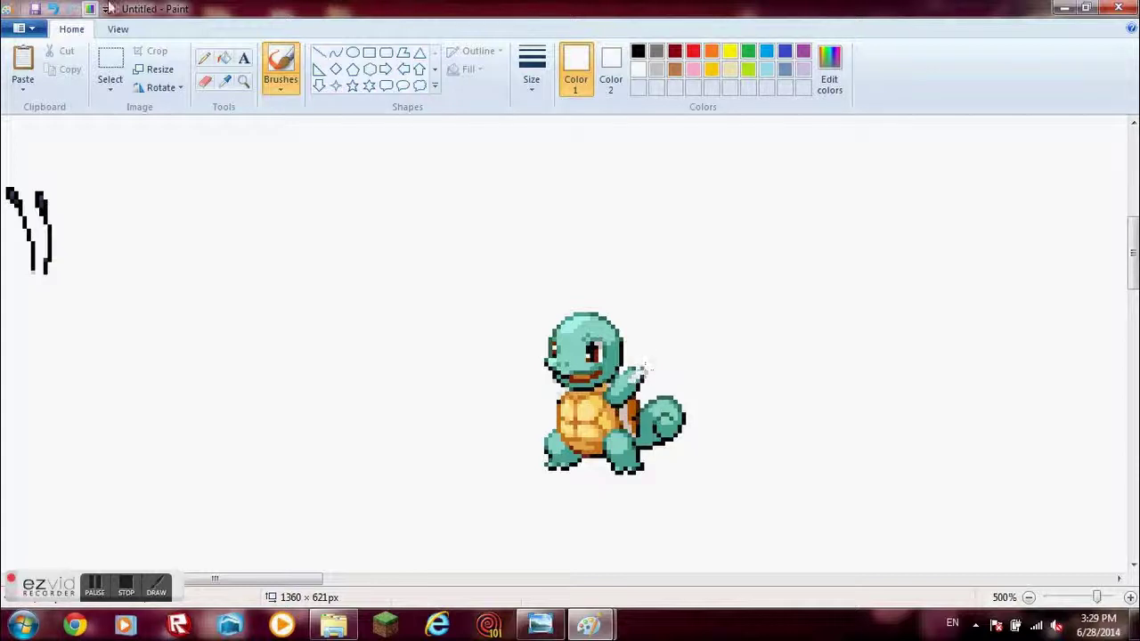
Remove Squirtle's other arm, beside the shell, with a larger eraser and a white brush
left_click(205, 81)
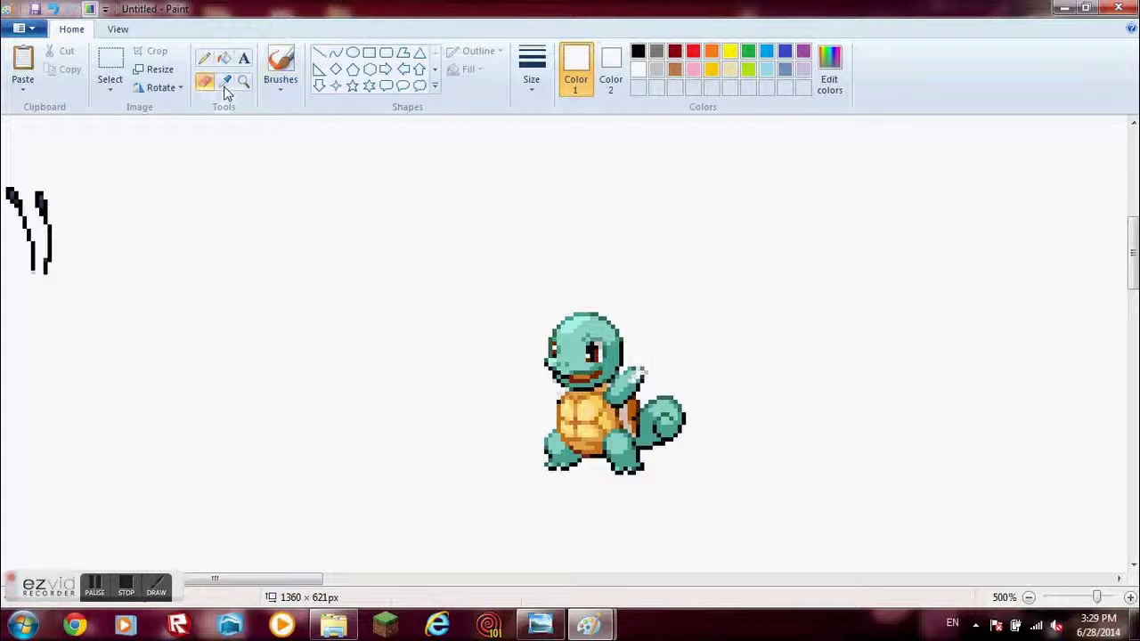
left_click(542, 88)
left_click(677, 213)
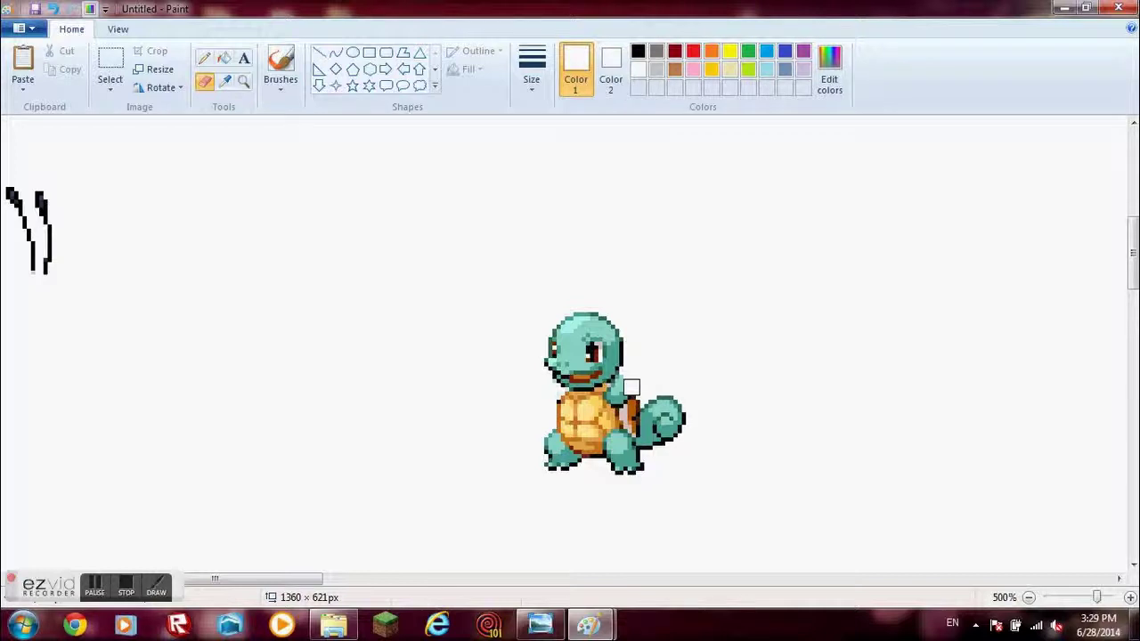
mouse_move(631, 383)
left_mouse_down()
mouse_move(651, 383)
mouse_move(627, 383)
left_mouse_up()
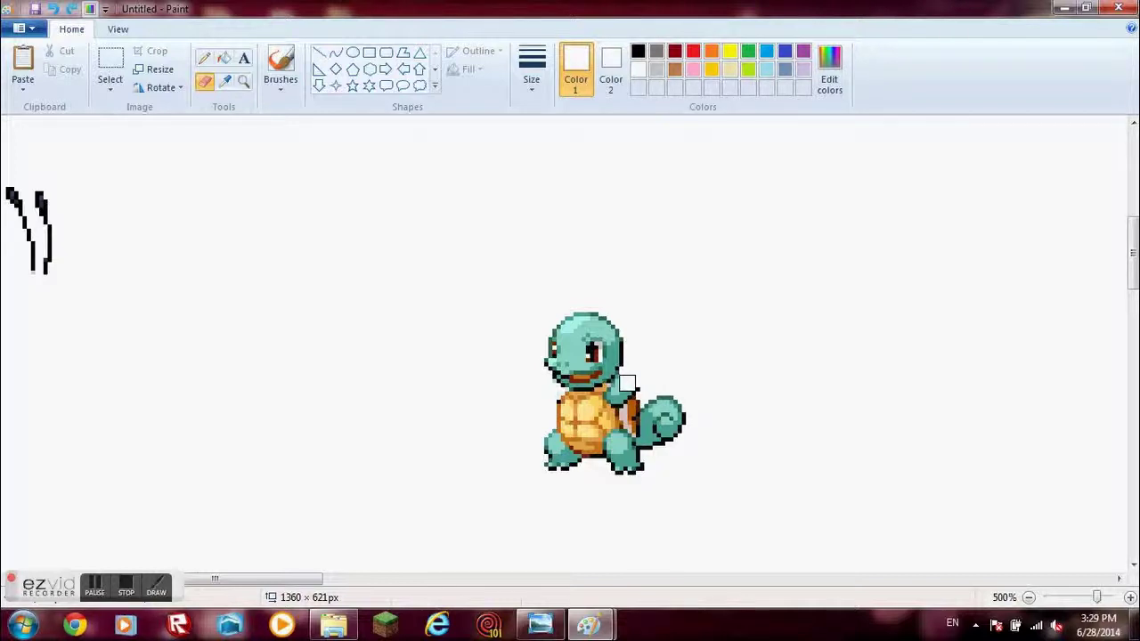
left_click(280, 67)
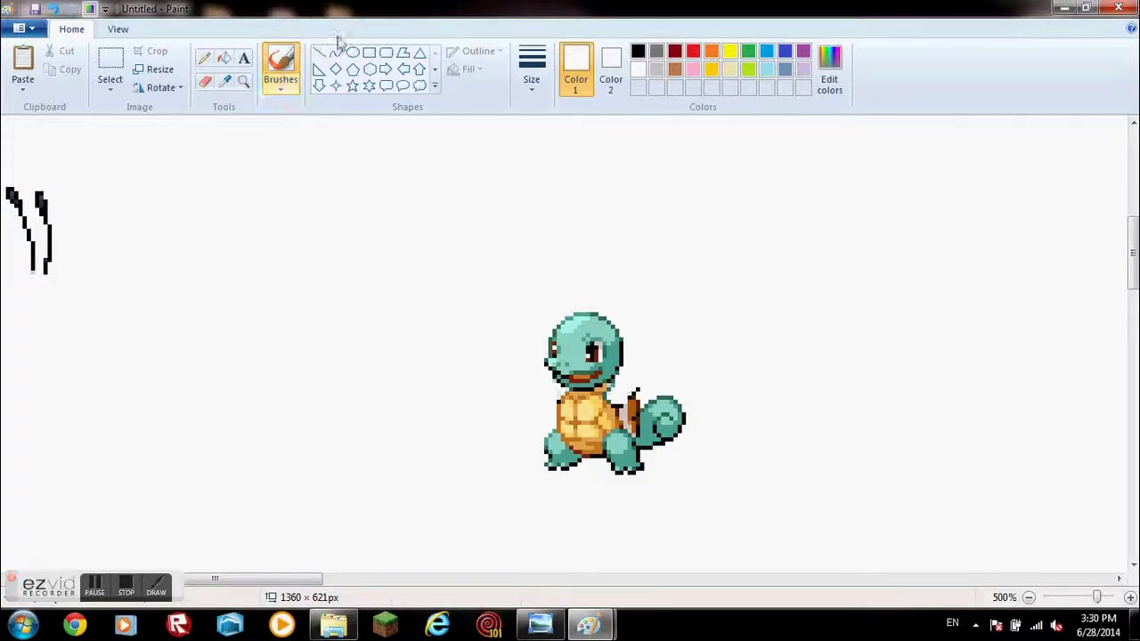
Redraw the shell where the arm was with a black outline, and colour it with the pale and brown shades sampled from the shell
left_click(638, 50)
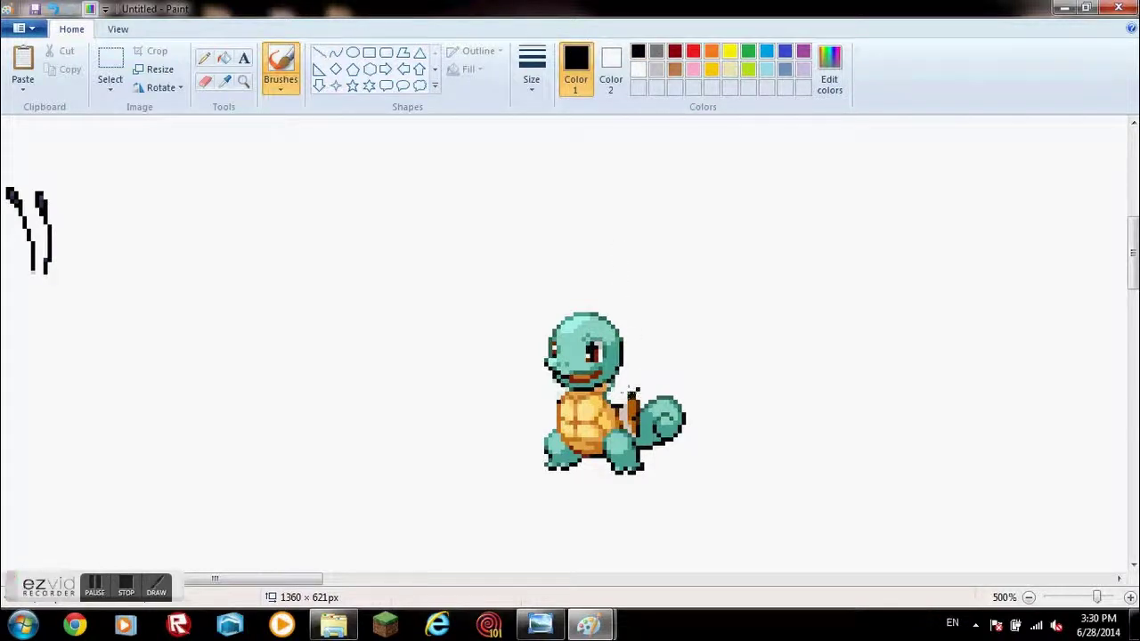
left_click_drag(633, 394, 616, 387)
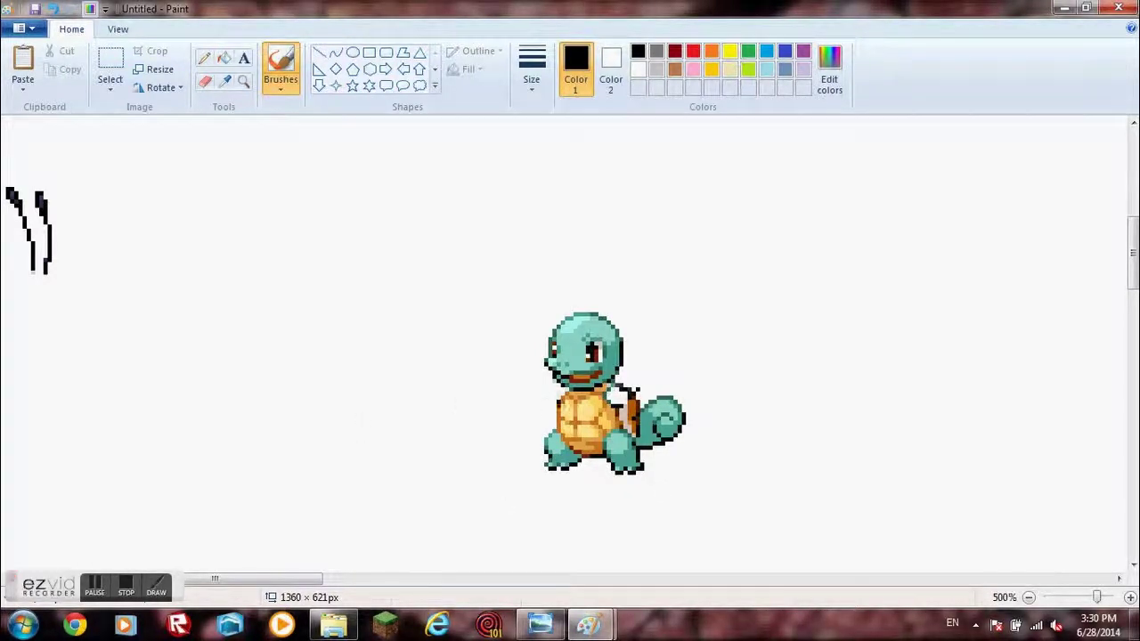
left_click(223, 81)
right_click(621, 413)
left_click(223, 81)
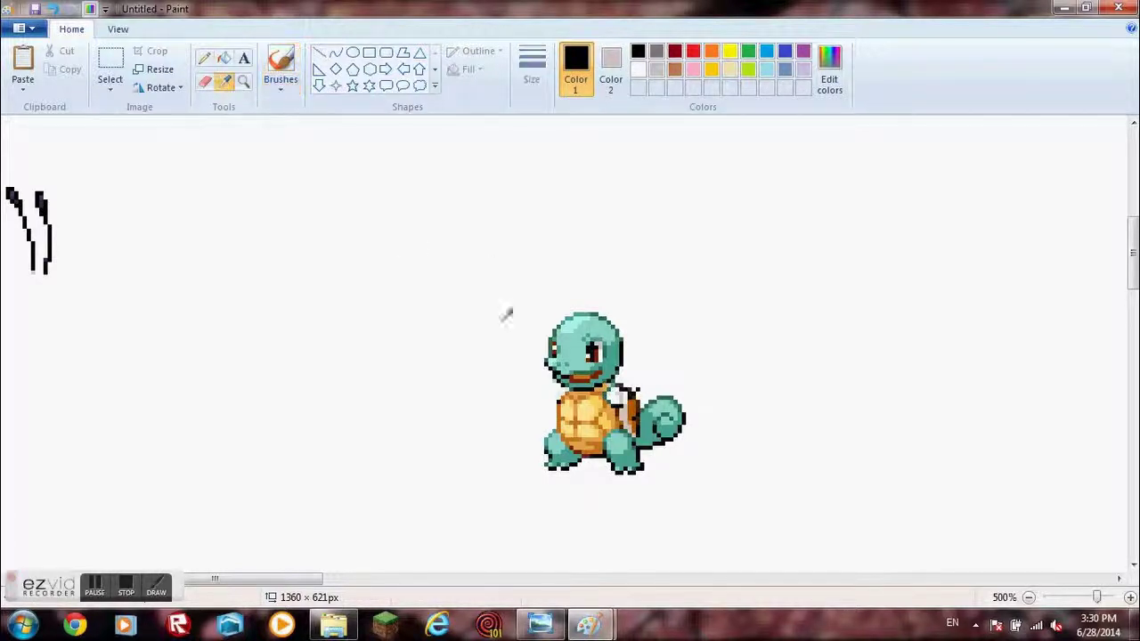
right_click(632, 405)
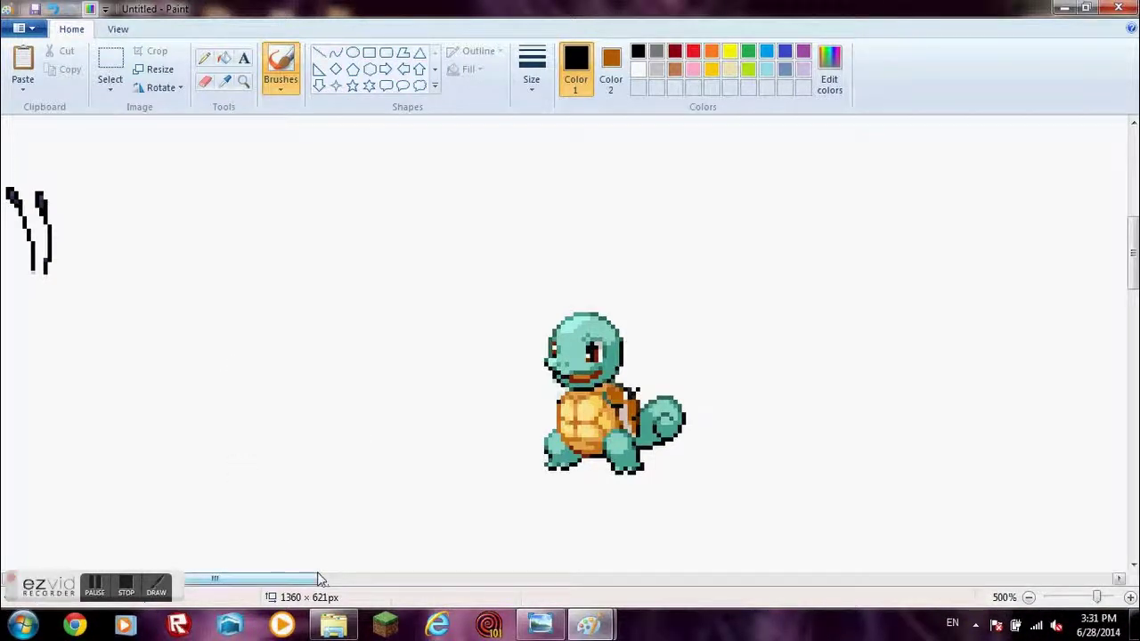
left_click(110, 62)
left_click_drag(427, 216, 785, 540)
mouse_move(677, 448)
left_mouse_down()
mouse_move(306, 377)
mouse_move(636, 428)
mouse_move(677, 451)
left_mouse_up()
key("ctrl+z")
key("ctrl+z")
Set both drawing colours to white and move Squirtle over beside the antennae
left_click(638, 69)
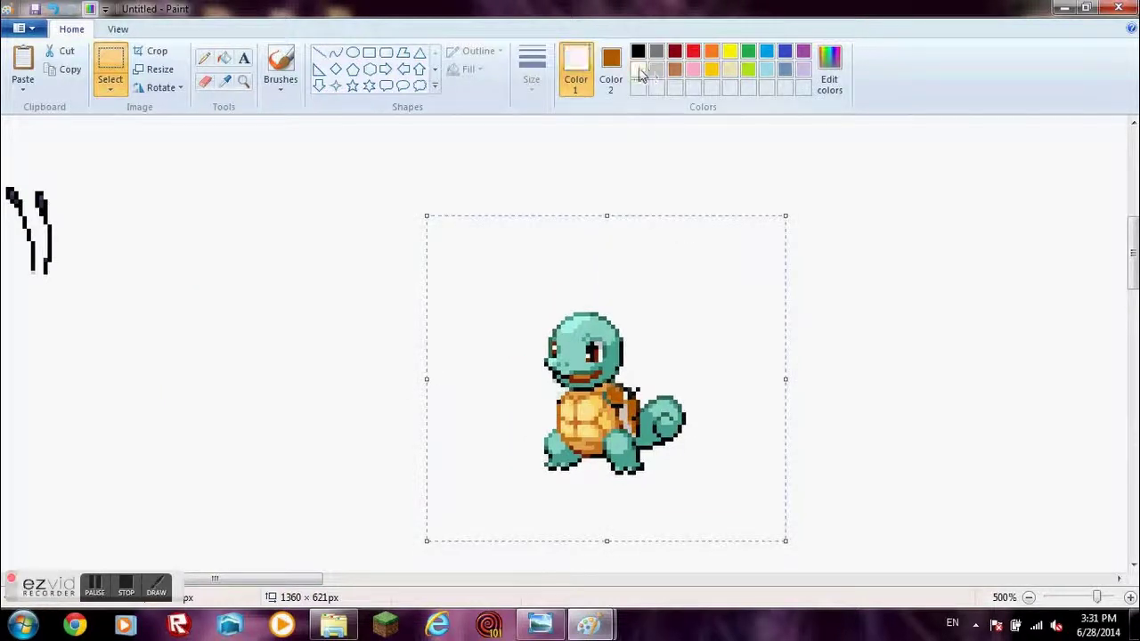
left_click(381, 150)
left_click(611, 69)
left_click(638, 70)
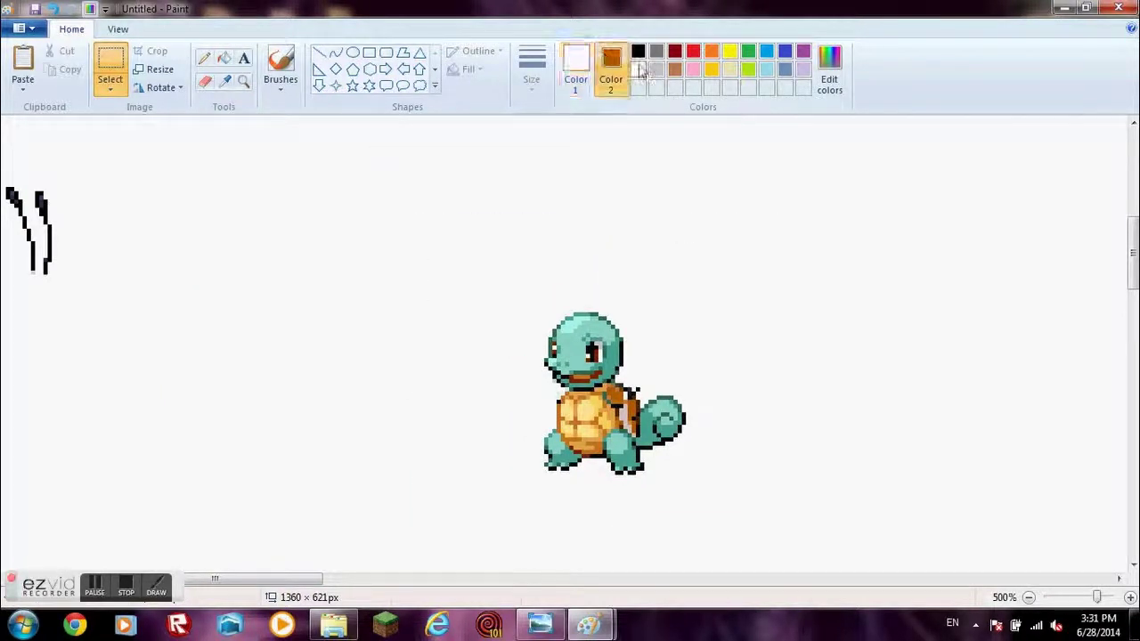
mouse_move(419, 223)
left_mouse_down()
mouse_move(743, 513)
mouse_move(481, 475)
mouse_move(196, 410)
mouse_move(142, 438)
mouse_move(341, 458)
left_mouse_up()
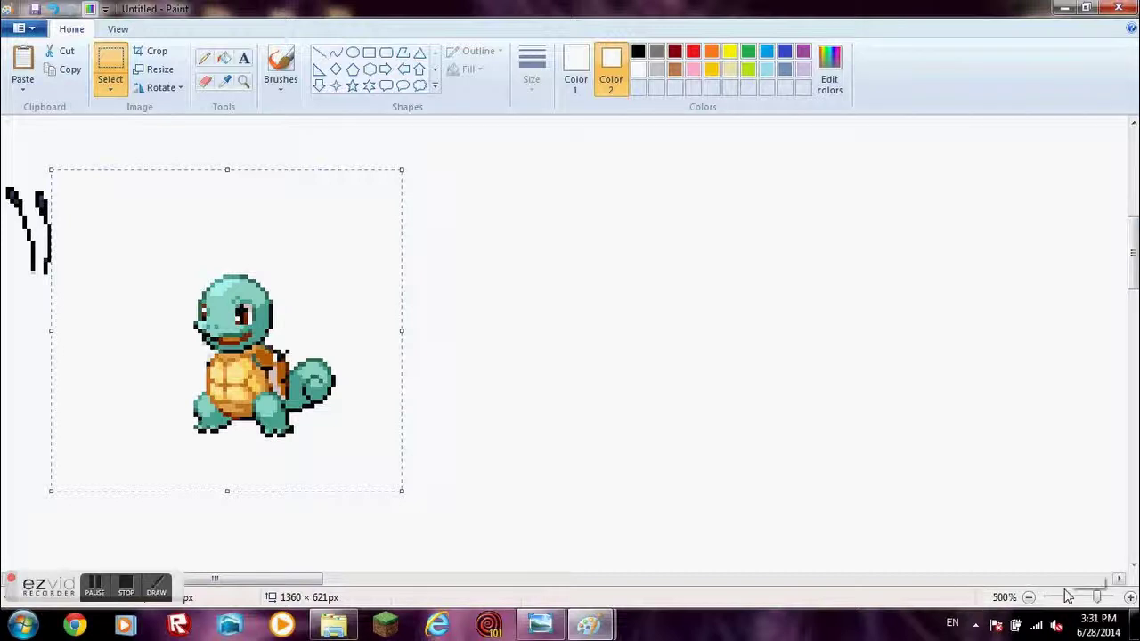
Move the left Butterfree wing across to the empty area beyond the antennae, above Squirtle
left_click_drag(225, 583, 158, 531)
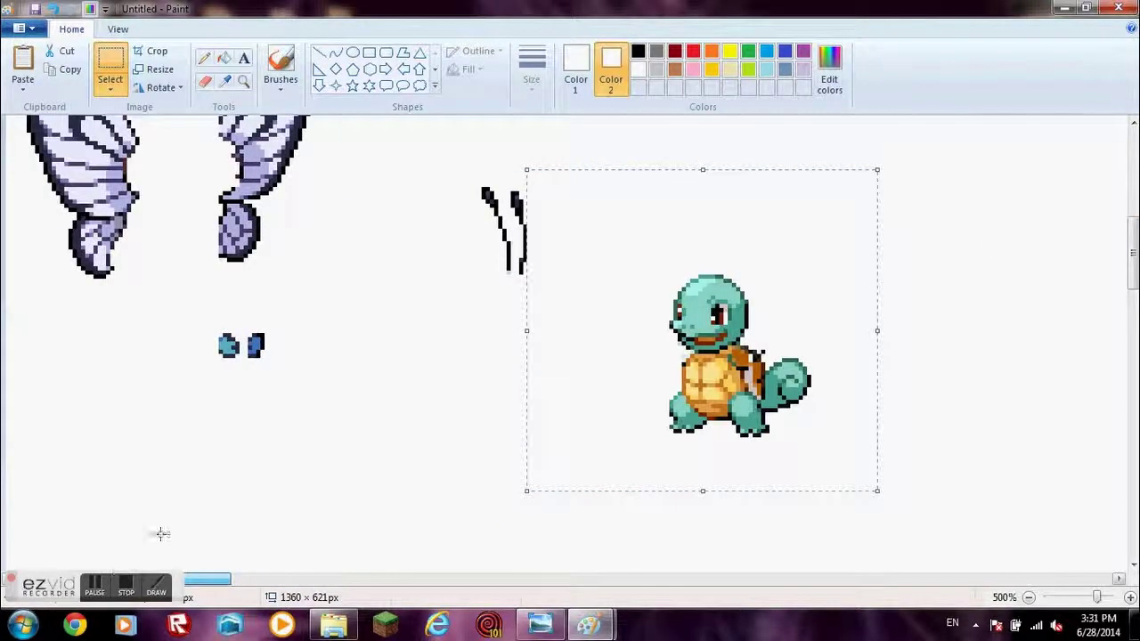
left_click_drag(1133, 258, 1133, 229)
left_click(407, 211)
left_click_drag(19, 147, 644, 325)
Try Squirtle in front of the moved wing and set it down just to the wing's right
left_click(605, 412)
left_click_drag(616, 369, 890, 565)
left_click_drag(732, 508, 709, 300)
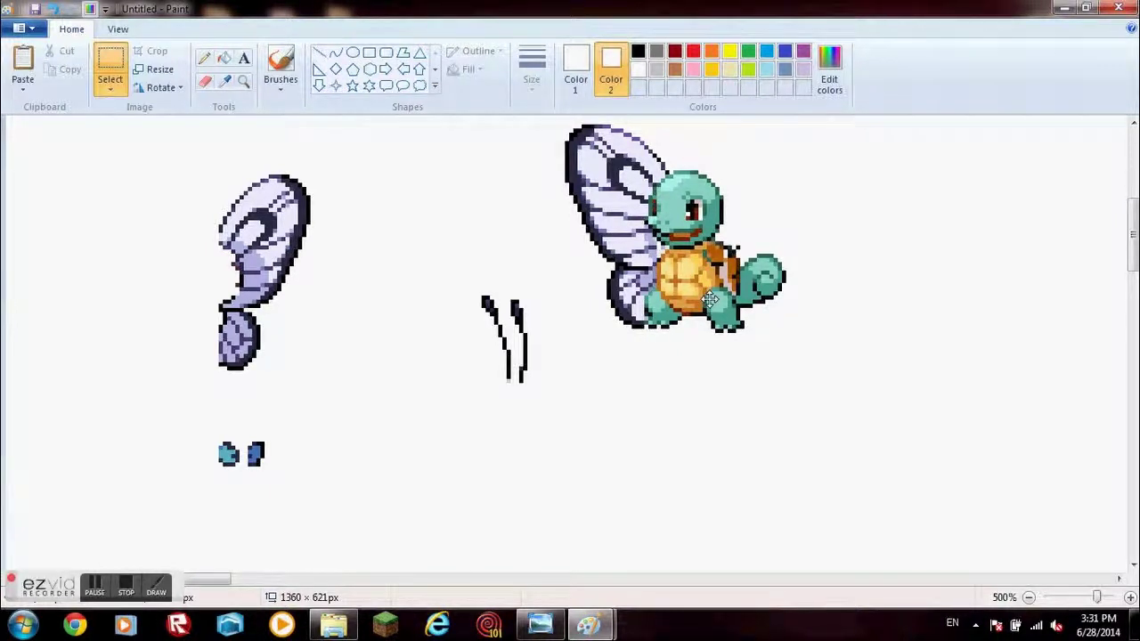
left_click_drag(710, 300, 791, 389)
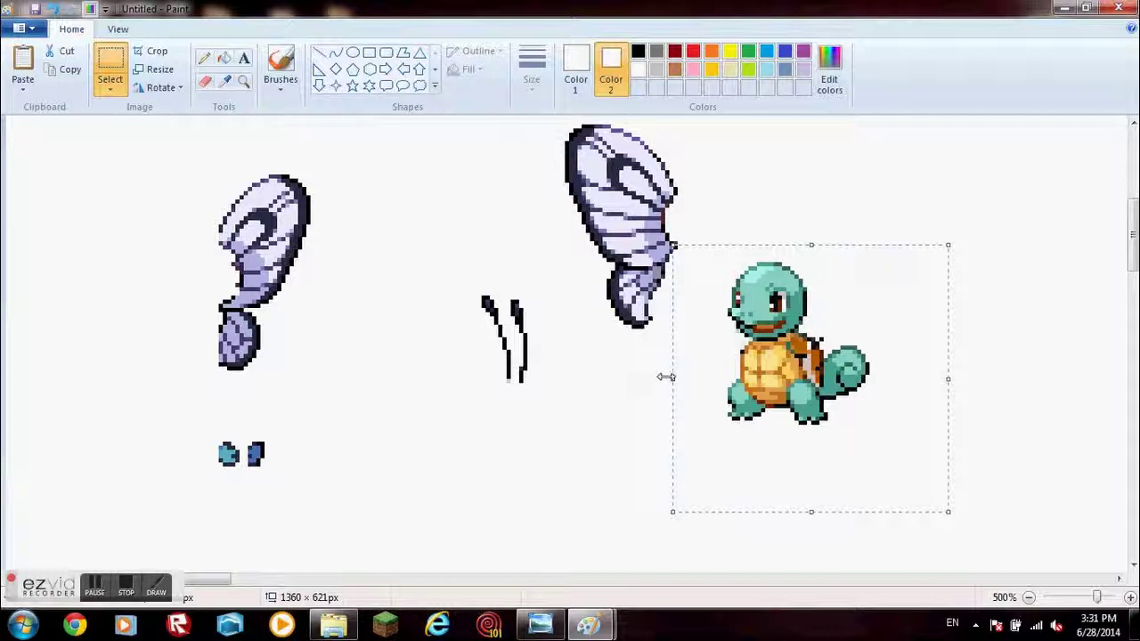
Shrink the wing beside Squirtle and reposition the two a little further apart
left_click_drag(560, 118, 694, 357)
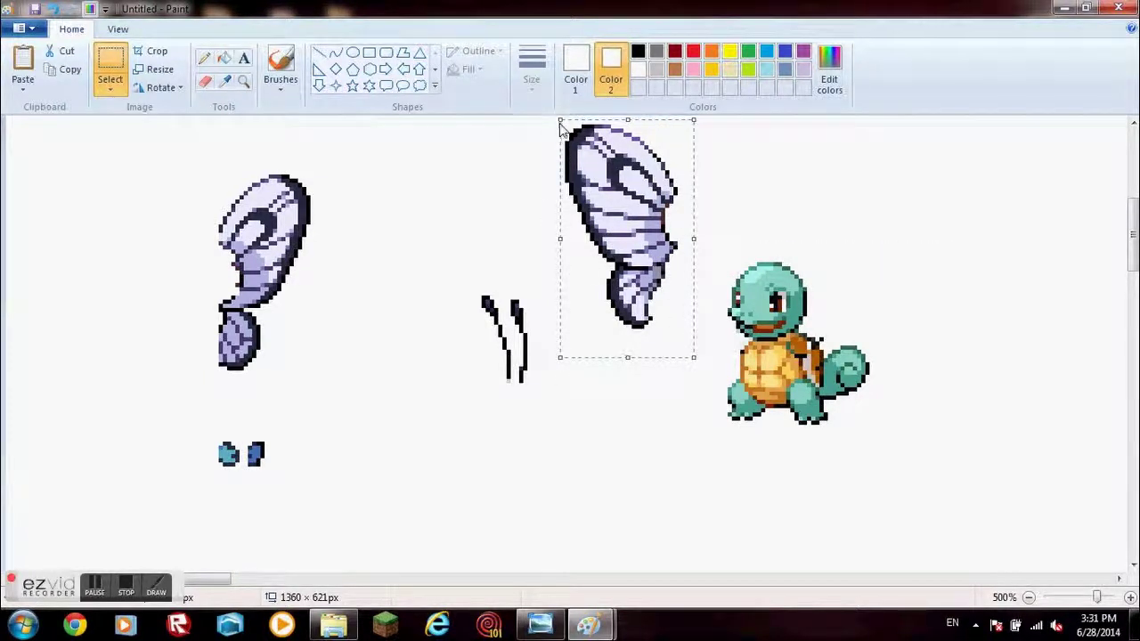
left_click_drag(561, 119, 585, 179)
left_click_drag(629, 248, 595, 214)
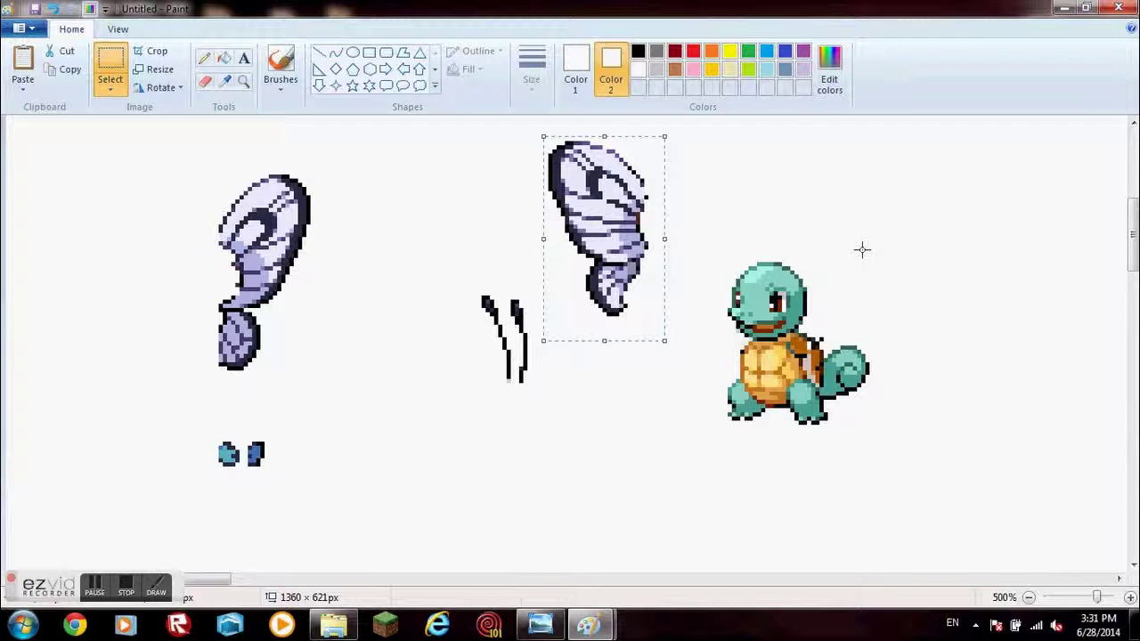
left_click(692, 213)
left_click_drag(692, 214, 909, 460)
mouse_move(768, 405)
left_mouse_down()
mouse_move(659, 323)
mouse_move(796, 427)
mouse_move(783, 413)
left_mouse_up()
Shrink the same wing once more and bring it down closer to Squirtle's height
left_click_drag(692, 129, 523, 333)
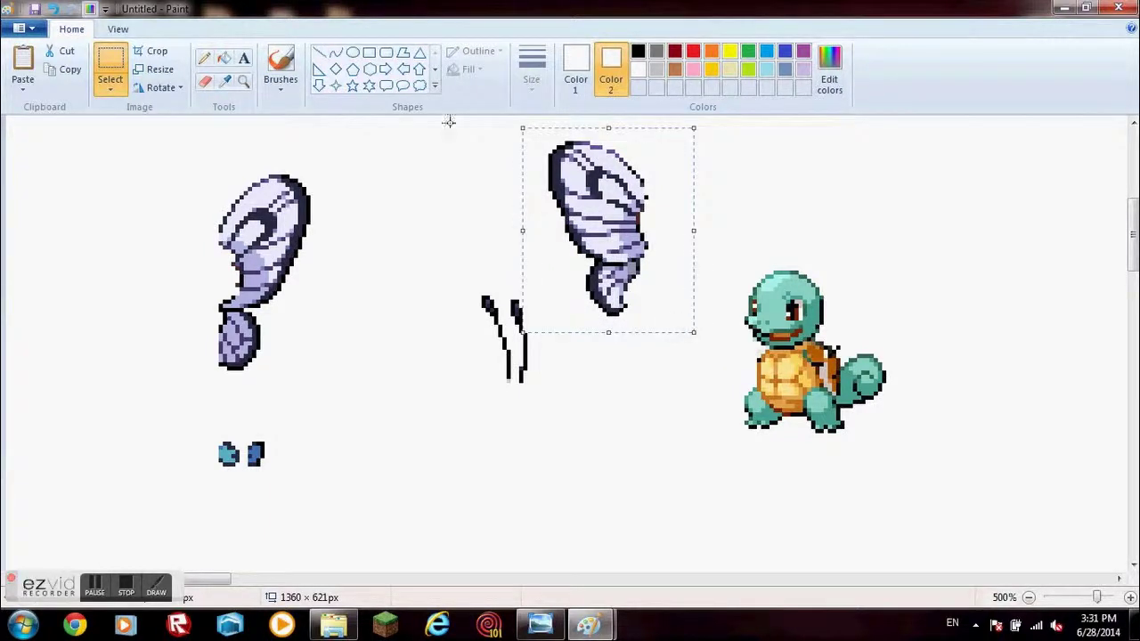
left_click_drag(523, 129, 535, 140)
left_click_drag(615, 247, 713, 354)
left_click_drag(609, 276, 601, 267)
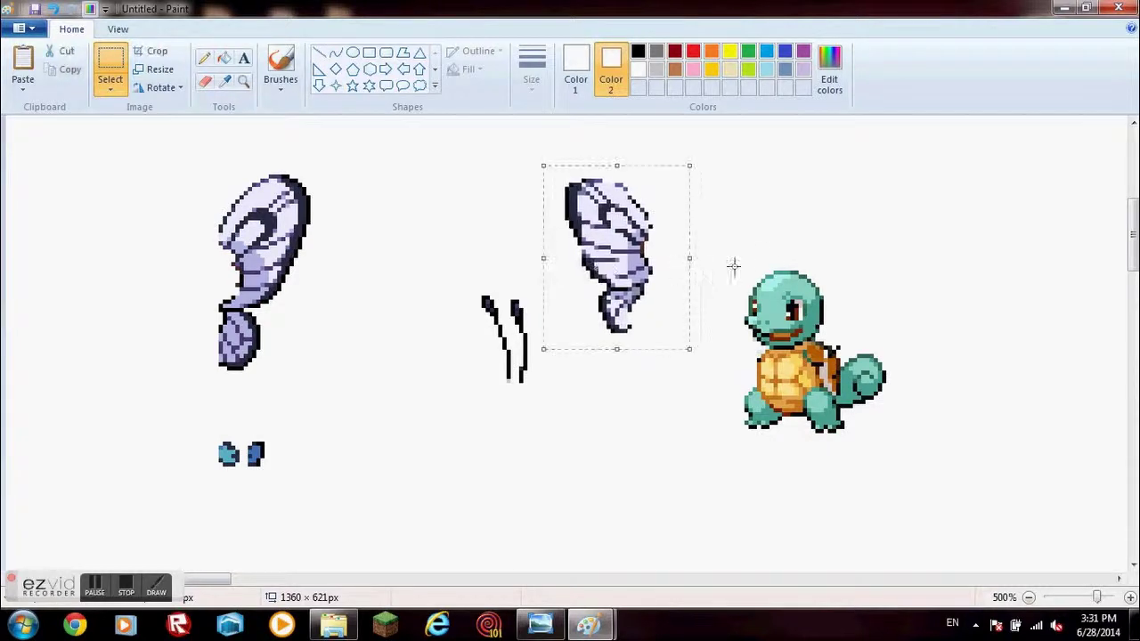
Place Squirtle in front of the shrunken wing so the wing sticks out behind its head and body
left_click_drag(716, 243, 905, 479)
left_click_drag(818, 397, 695, 316)
left_click(954, 407)
left_click_drag(185, 153, 352, 399)
left_click_drag(351, 154, 425, 105)
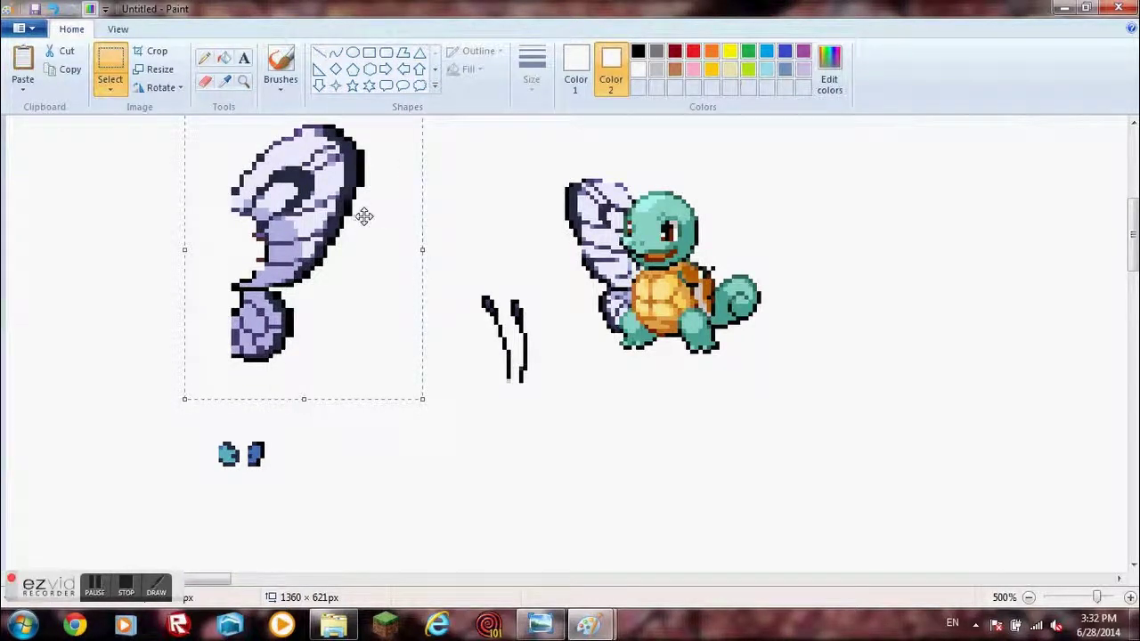
key("ctrl+z")
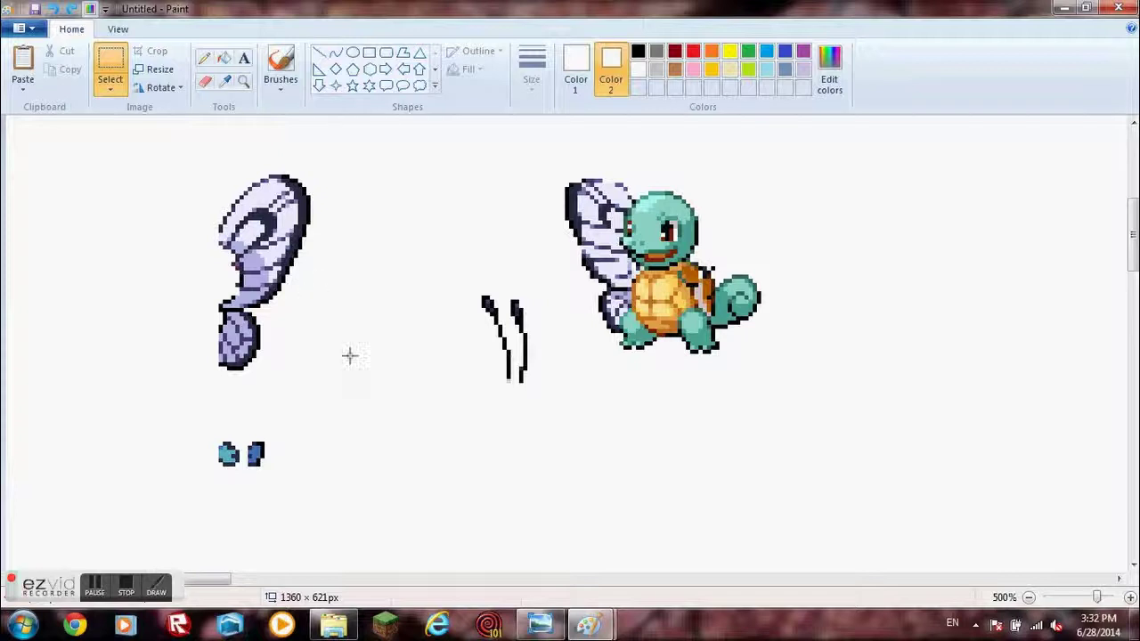
Shrink the remaining wing to match the first one and place Squirtle with its attached wing in front of it
left_click_drag(180, 139, 352, 387)
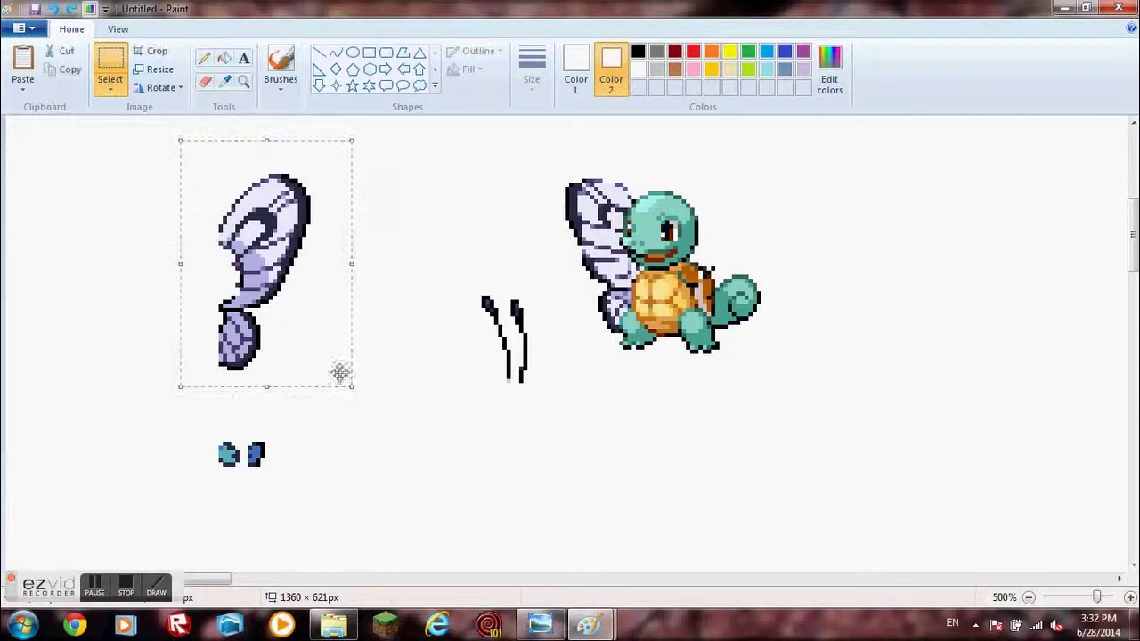
left_click_drag(181, 140, 226, 178)
left_click_drag(269, 239, 338, 193)
left_click_drag(535, 147, 803, 392)
left_click_drag(697, 316, 243, 276)
left_click(389, 395)
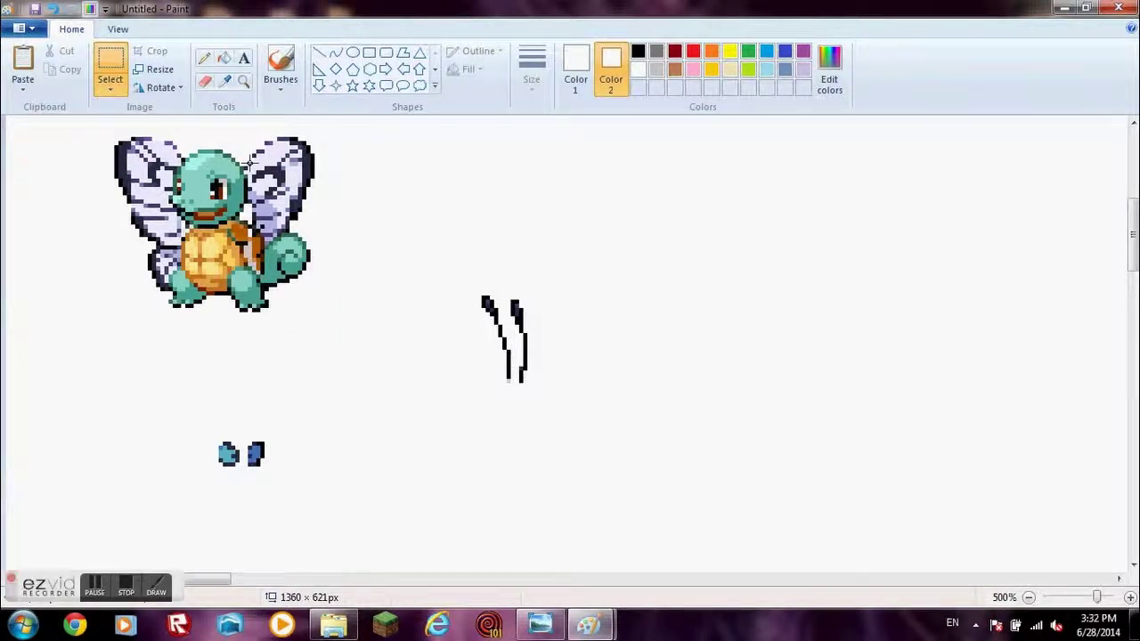
Sample the right wing's lilac shade and touch up the area between that wing and the shell with it and black
left_click(225, 80)
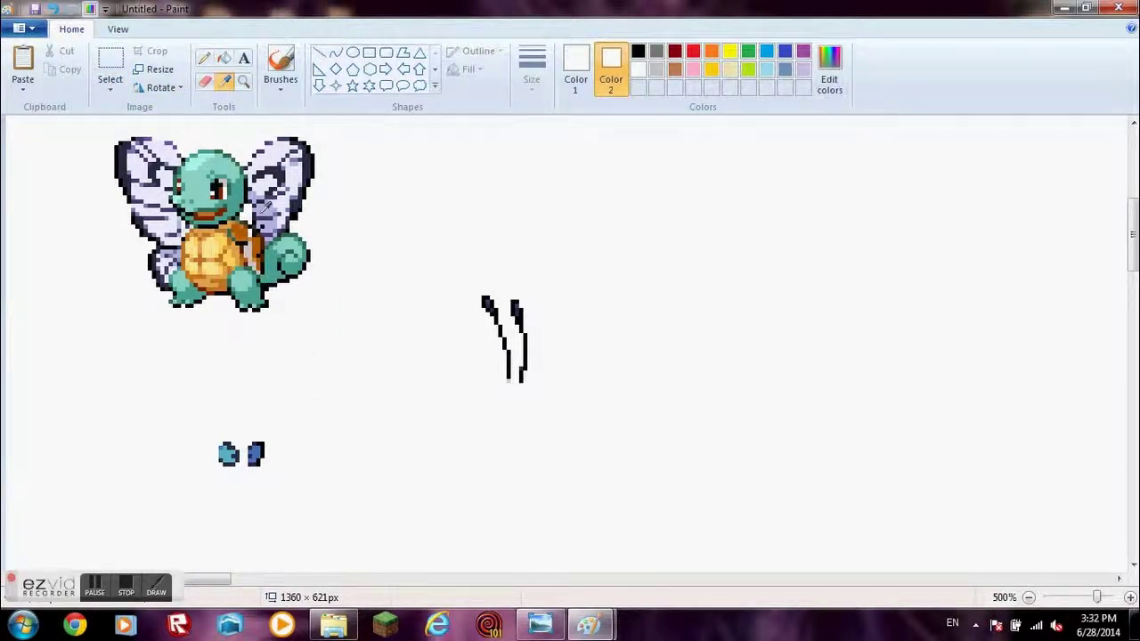
right_click(265, 207)
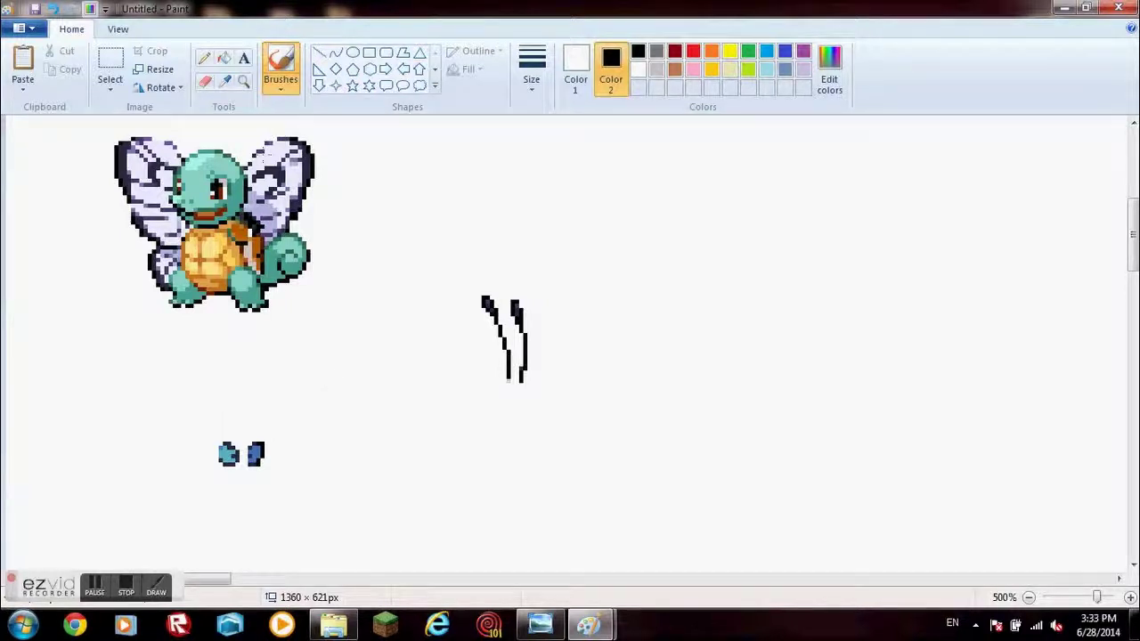
Set the second colour to white and move the two blue parts one by one onto Squirtle's chest
left_click(111, 62)
mouse_move(204, 424)
left_mouse_down()
mouse_move(241, 470)
mouse_move(204, 307)
mouse_move(231, 456)
left_mouse_up()
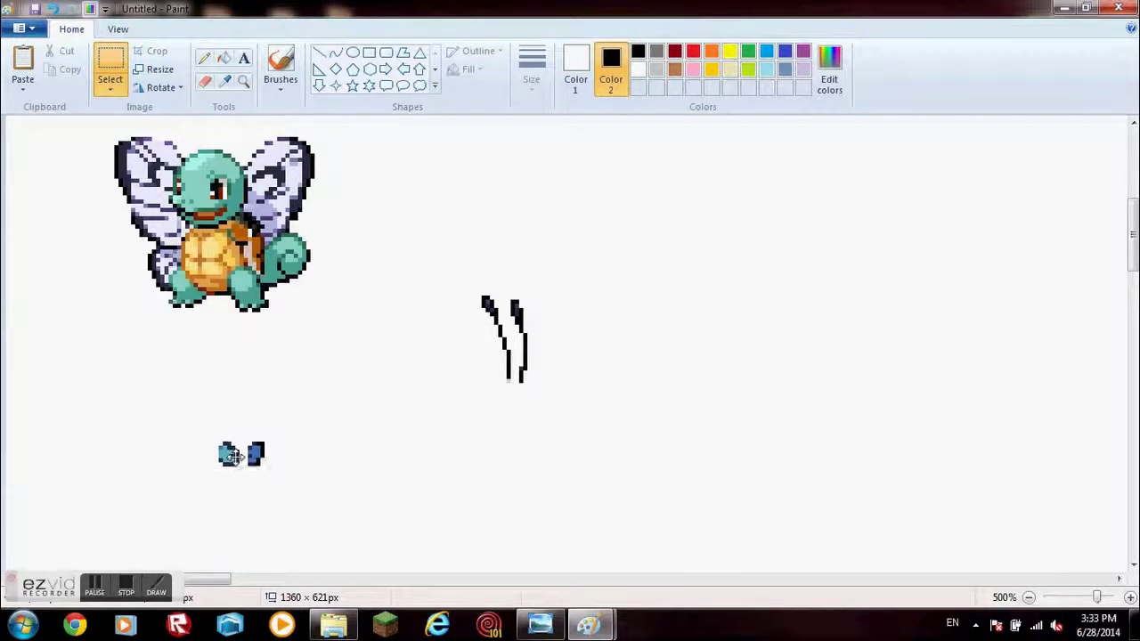
left_click(639, 70)
left_click(155, 422)
left_click_drag(166, 416, 203, 263)
mouse_move(222, 416)
left_mouse_down()
mouse_move(280, 484)
mouse_move(222, 365)
mouse_move(219, 265)
left_mouse_up()
left_click(304, 407)
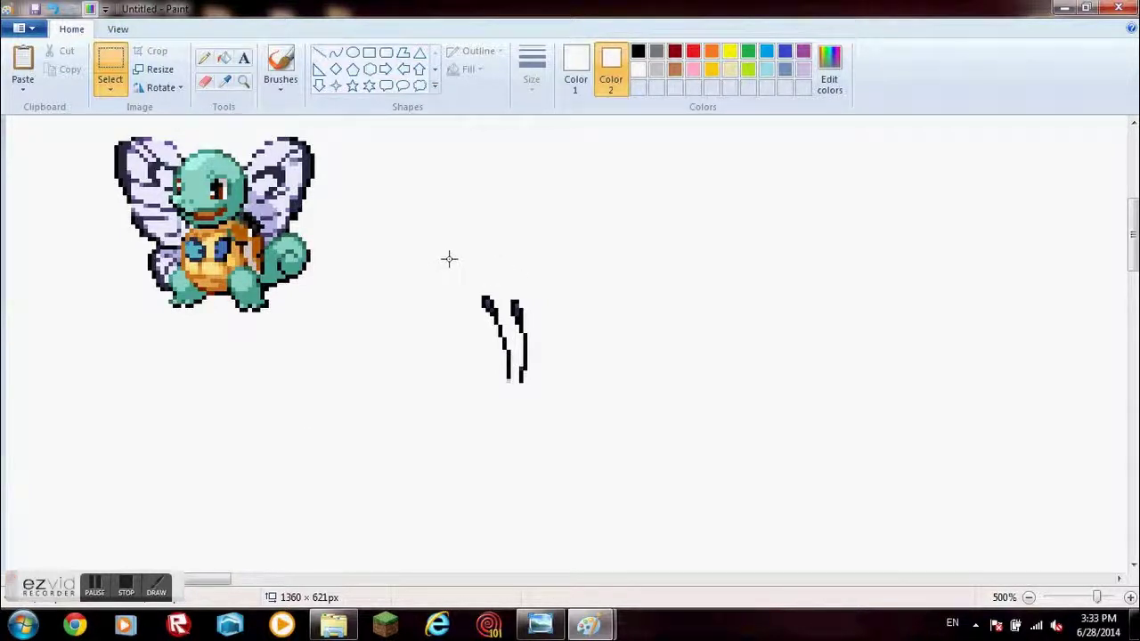
Move the pair of antennae onto the top of Squirtle's head
left_click_drag(445, 268, 580, 437)
mouse_move(552, 395)
left_mouse_down()
mouse_move(364, 237)
mouse_move(239, 167)
mouse_move(372, 259)
mouse_move(419, 323)
mouse_move(237, 167)
left_mouse_up()
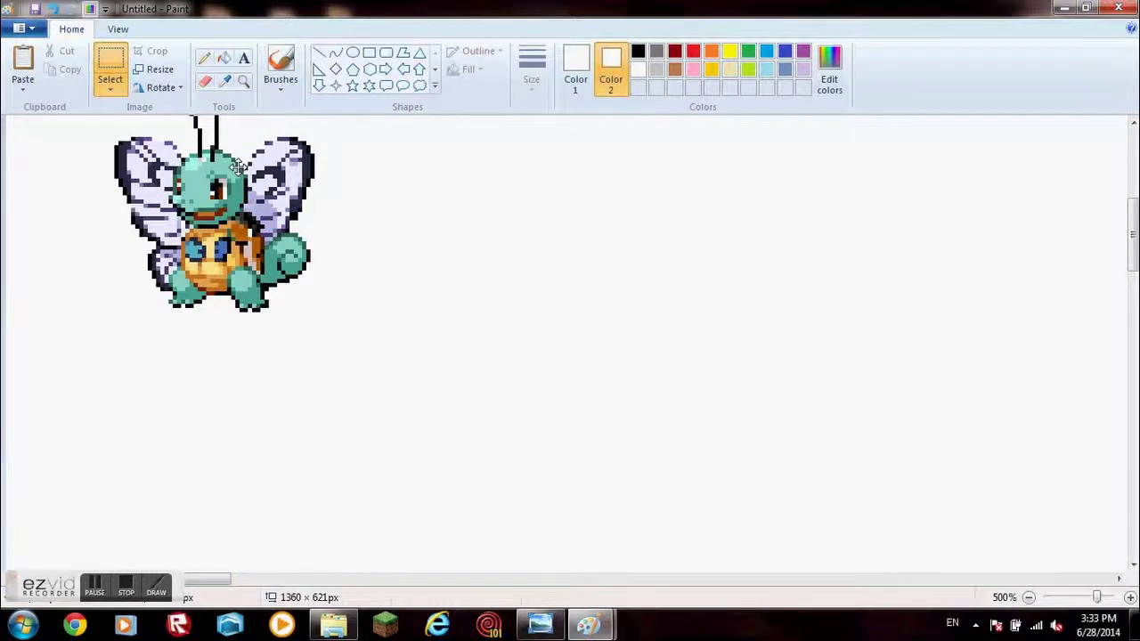
scroll(715, 400, "up", 3)
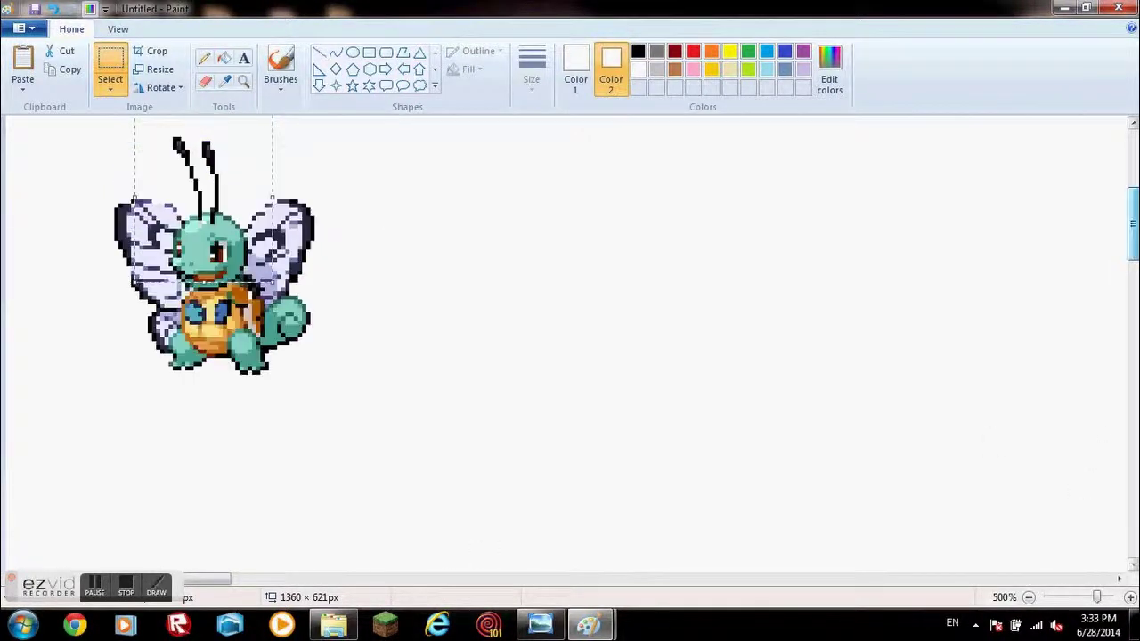
left_click(715, 400)
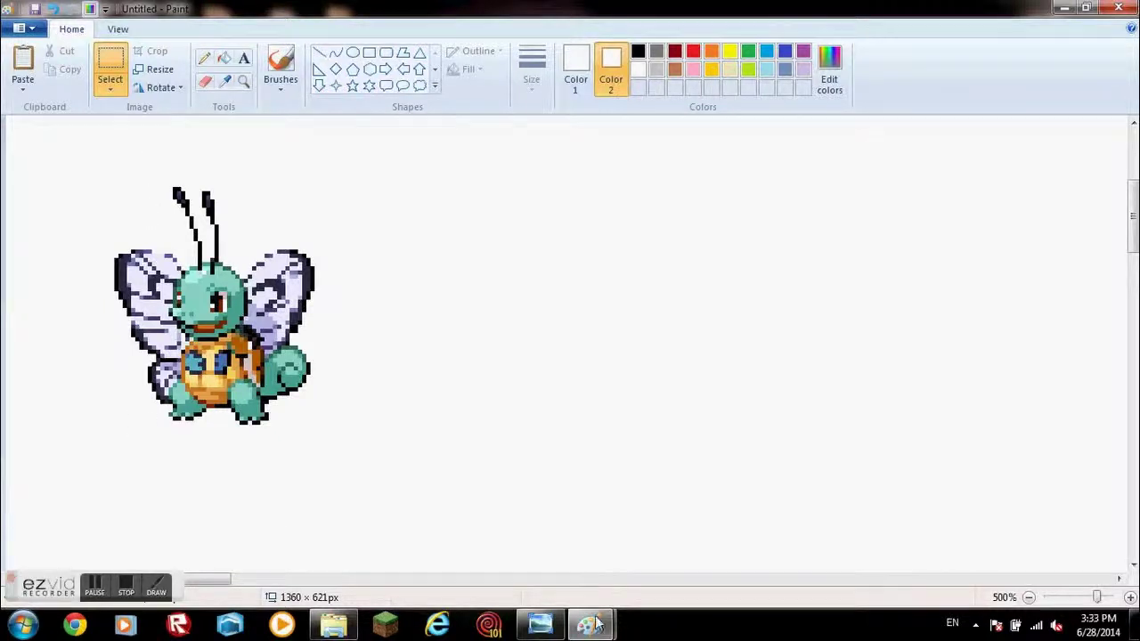
Paste a copy of Butterfree from the Pokemon sprite sheet and place it to the right of the combined sprite
mouse_move(595, 626)
left_click(682, 526)
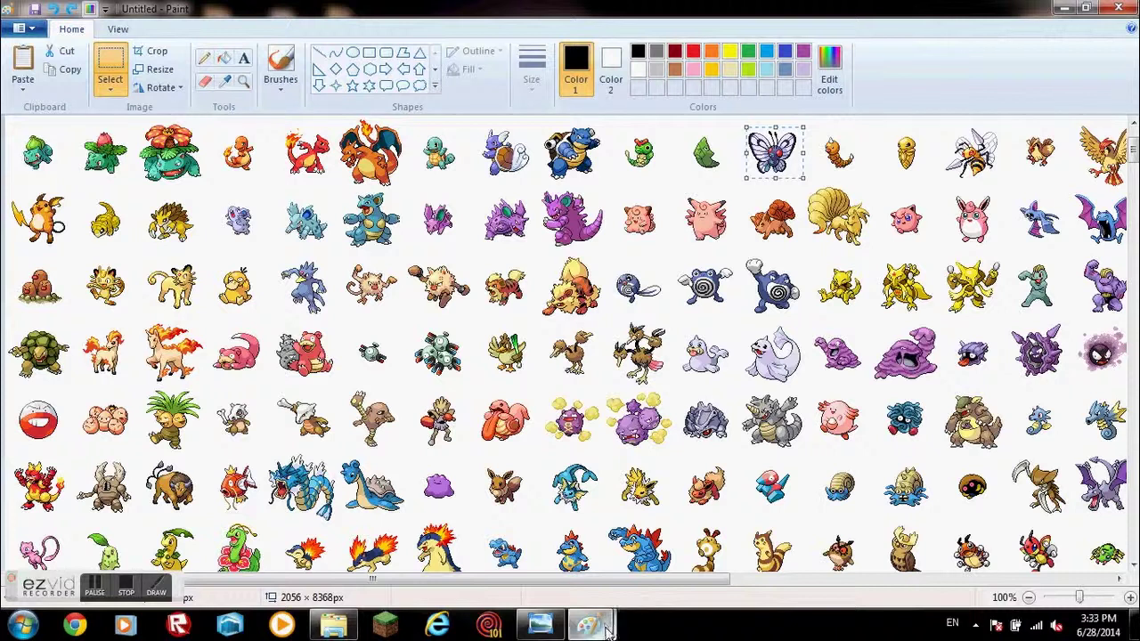
mouse_move(588, 625)
left_click(506, 541)
key("ctrl+v")
left_click_drag(119, 271, 666, 349)
left_click(437, 433)
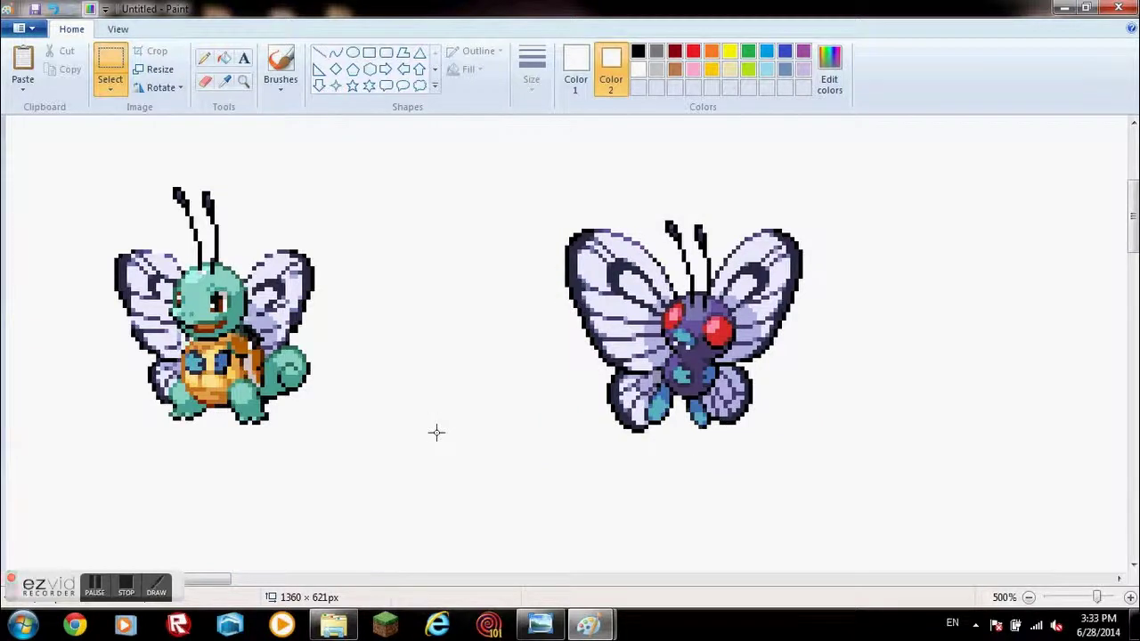
Reposition the two Butterfree sprites in the row beside the combined sprite, bringing the farther one closer
scroll(1131, 284, "down", 5)
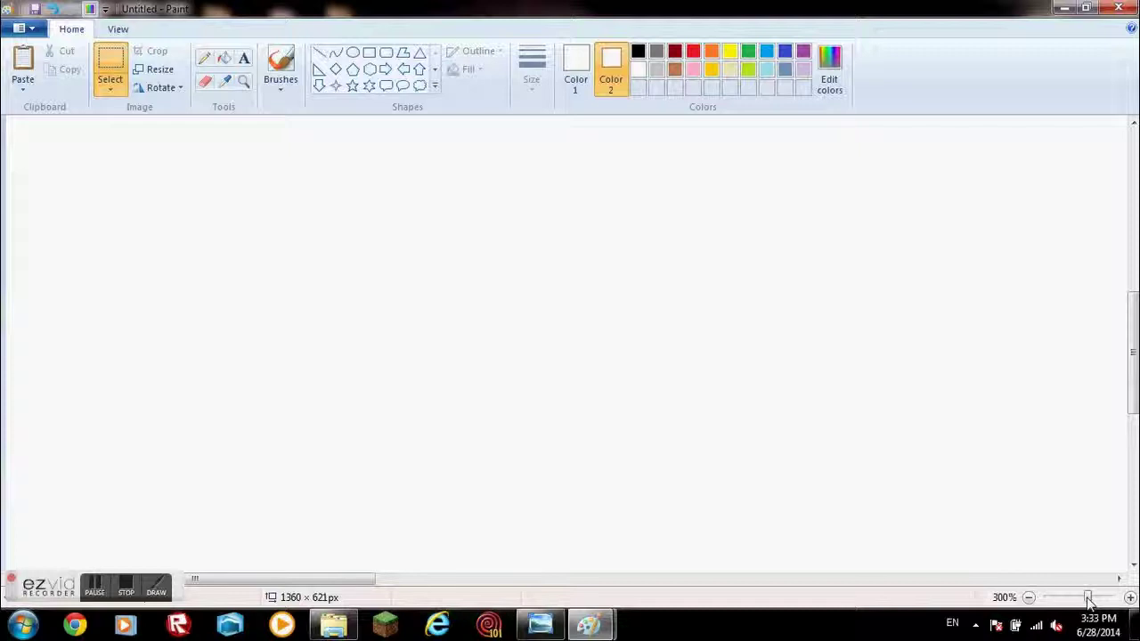
left_click_drag(1094, 601, 1075, 602)
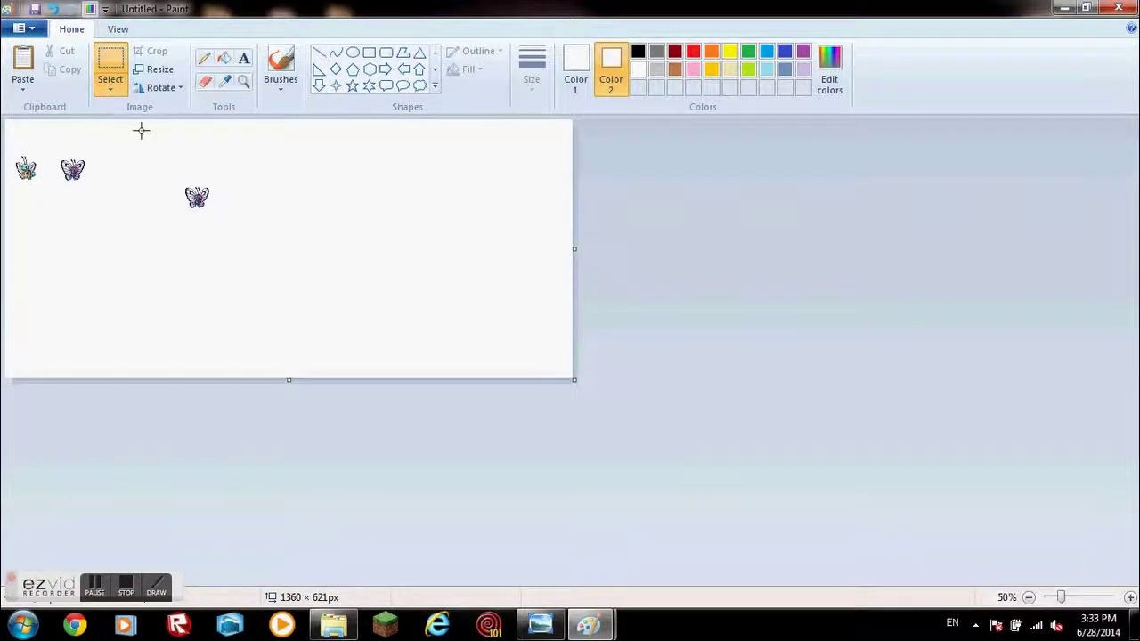
mouse_move(166, 163)
left_mouse_down()
mouse_move(223, 221)
mouse_move(94, 168)
mouse_move(112, 166)
mouse_move(82, 174)
mouse_move(135, 176)
mouse_move(125, 174)
left_mouse_up()
mouse_move(58, 154)
left_mouse_down()
mouse_move(89, 193)
mouse_move(87, 162)
mouse_move(155, 191)
mouse_move(62, 165)
mouse_move(90, 183)
mouse_move(181, 196)
mouse_move(96, 237)
mouse_move(180, 194)
left_mouse_up()
left_click(173, 186)
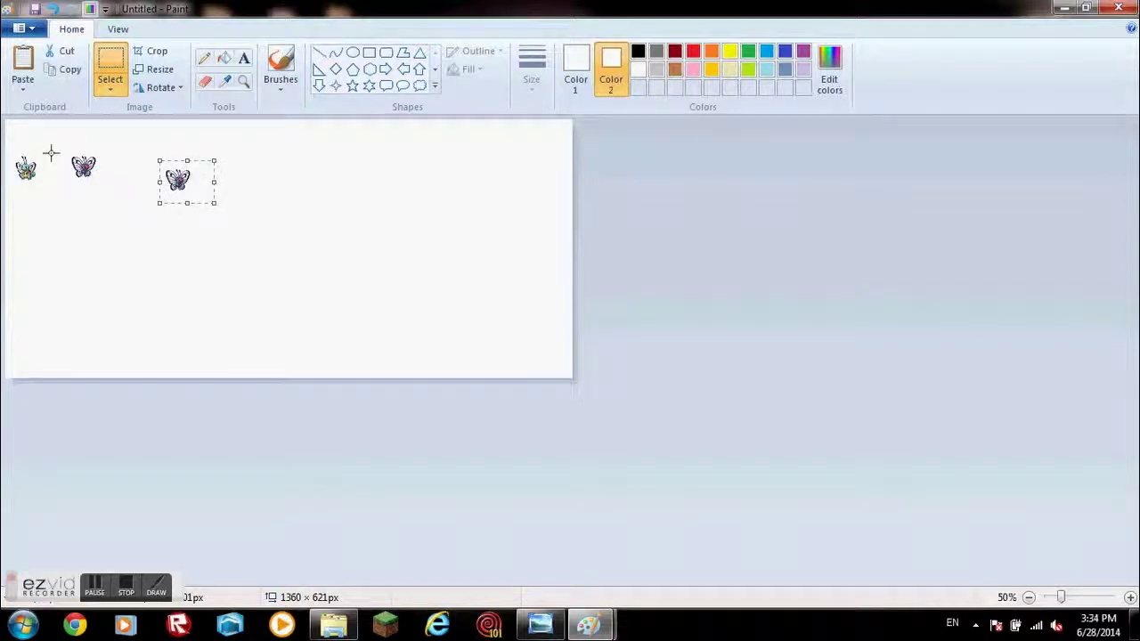
left_click(116, 223)
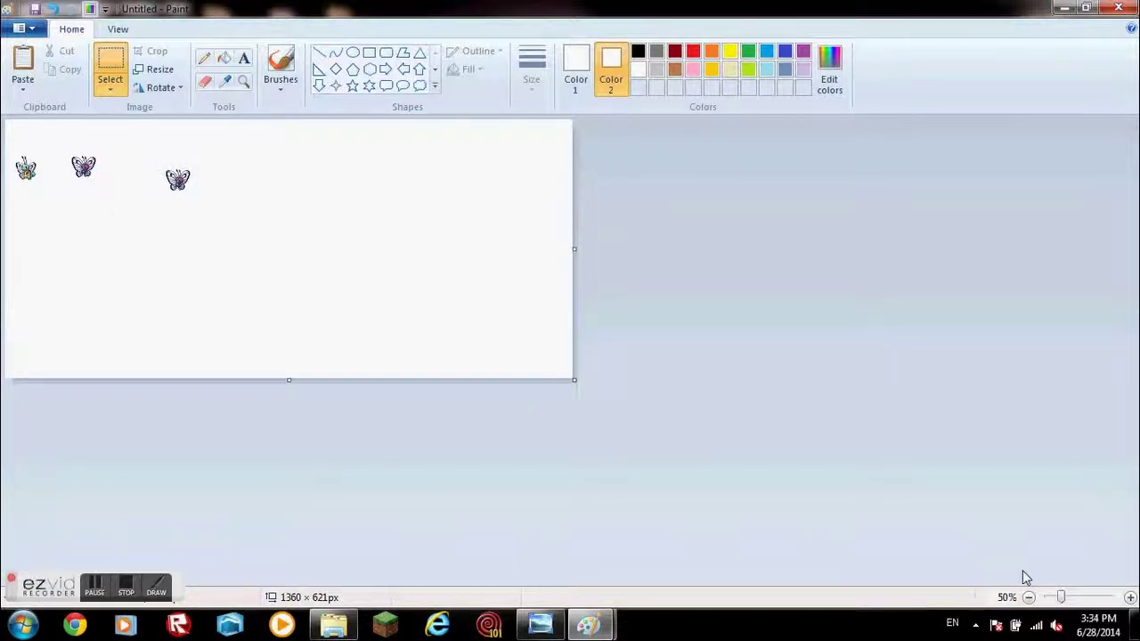
left_click_drag(1061, 597, 1083, 597)
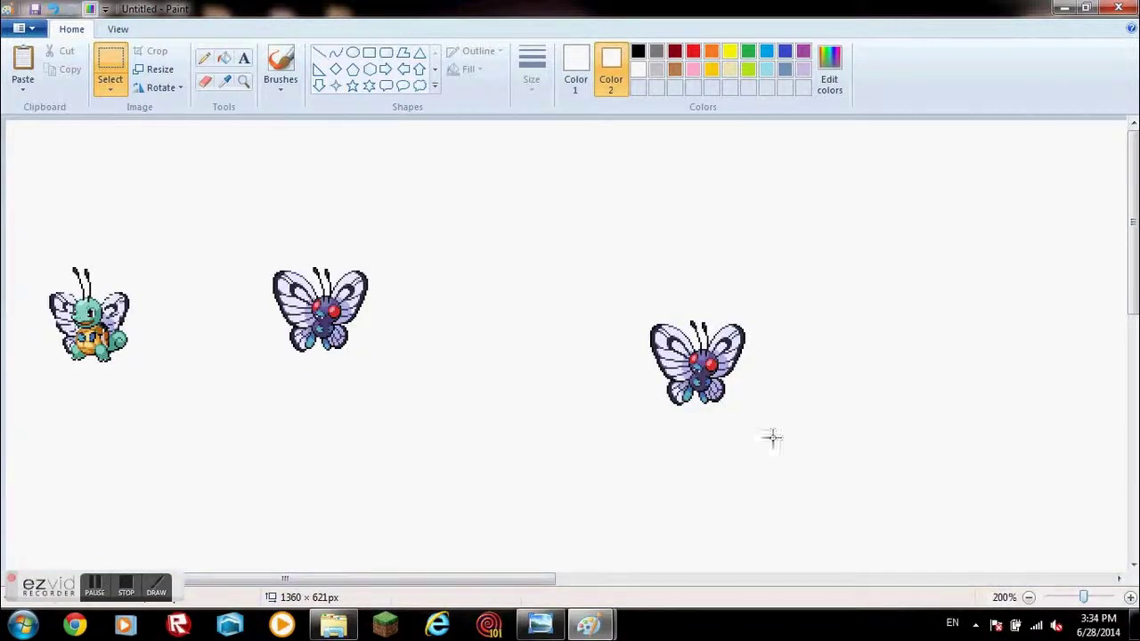
mouse_move(602, 283)
left_mouse_down()
mouse_move(769, 415)
mouse_move(727, 395)
mouse_move(517, 369)
mouse_move(523, 379)
mouse_move(486, 347)
mouse_move(384, 351)
mouse_move(489, 318)
mouse_move(596, 325)
left_mouse_up()
Cut out the nearer Butterfree and move the remaining one next to the combined sprite
mouse_move(252, 230)
left_mouse_down()
mouse_move(319, 351)
mouse_move(412, 355)
left_mouse_up()
right_click(340, 353)
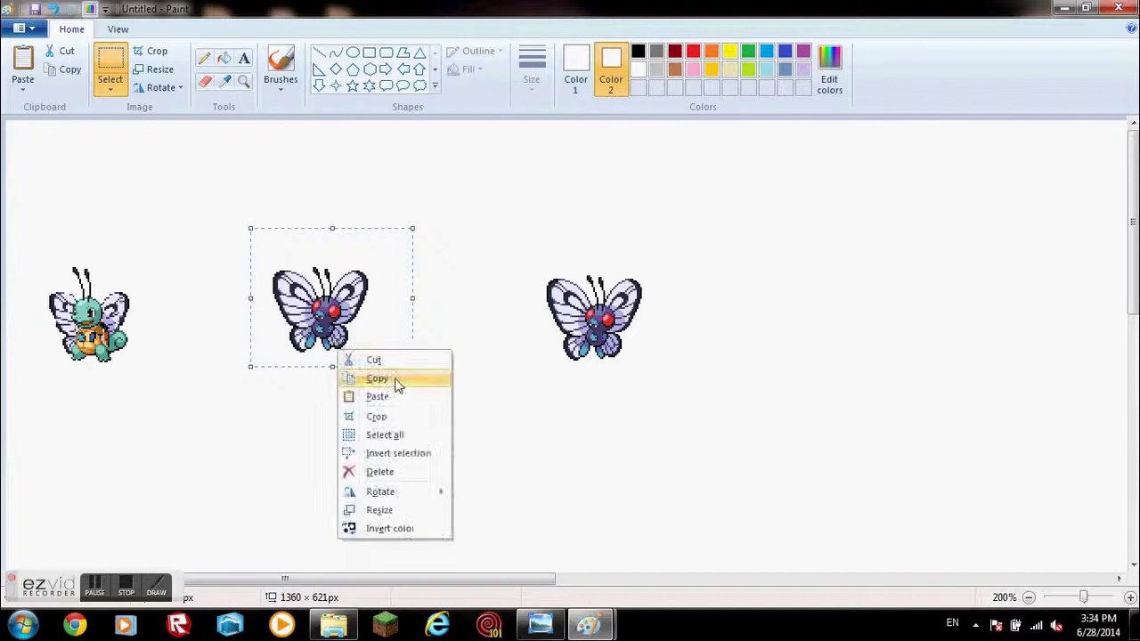
left_click(370, 360)
left_click_drag(511, 215, 687, 418)
mouse_move(645, 365)
left_mouse_down()
mouse_move(534, 368)
mouse_move(315, 348)
mouse_move(330, 361)
left_mouse_up()
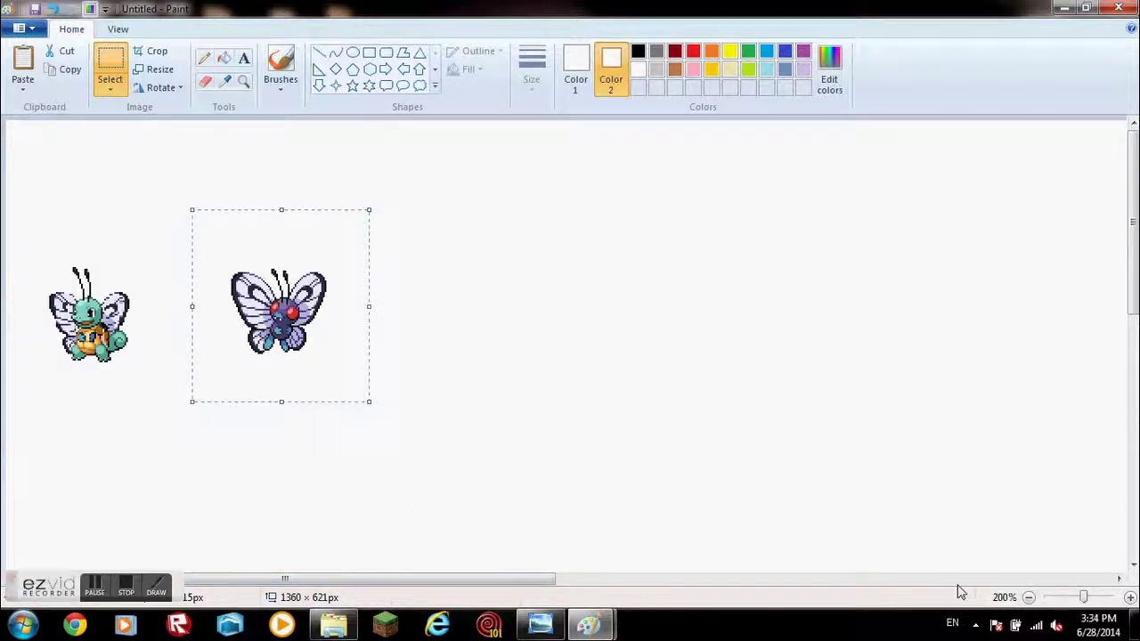
Sample purple from Butterfree's head as the secondary colour, lighten it, and fill the highlight on Squirtle's head with it
left_click(1089, 597)
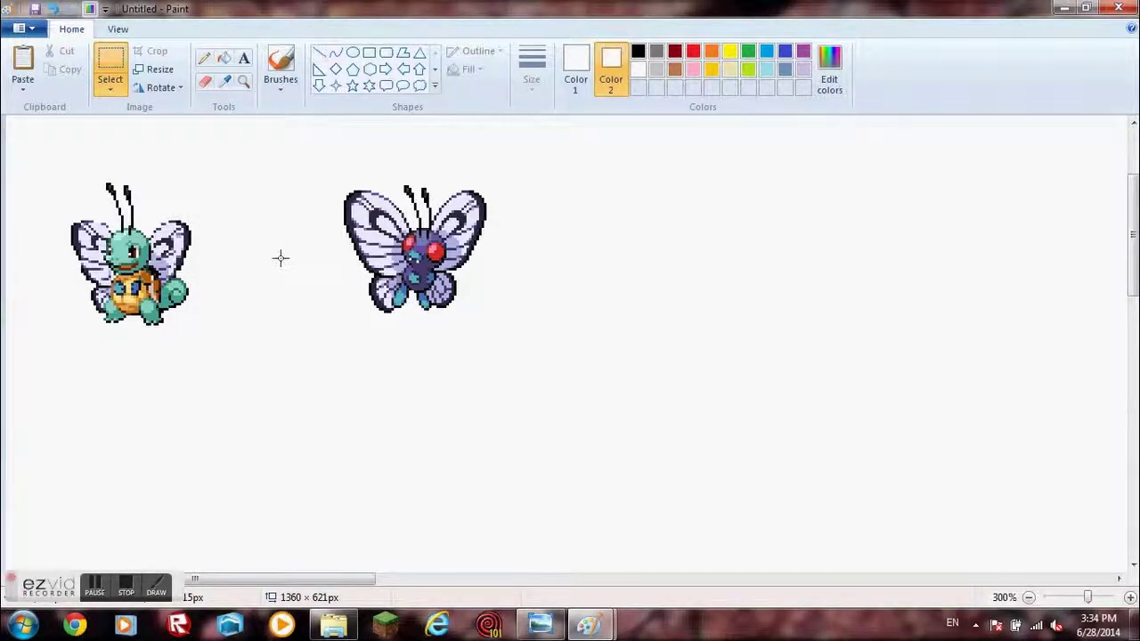
left_click(223, 62)
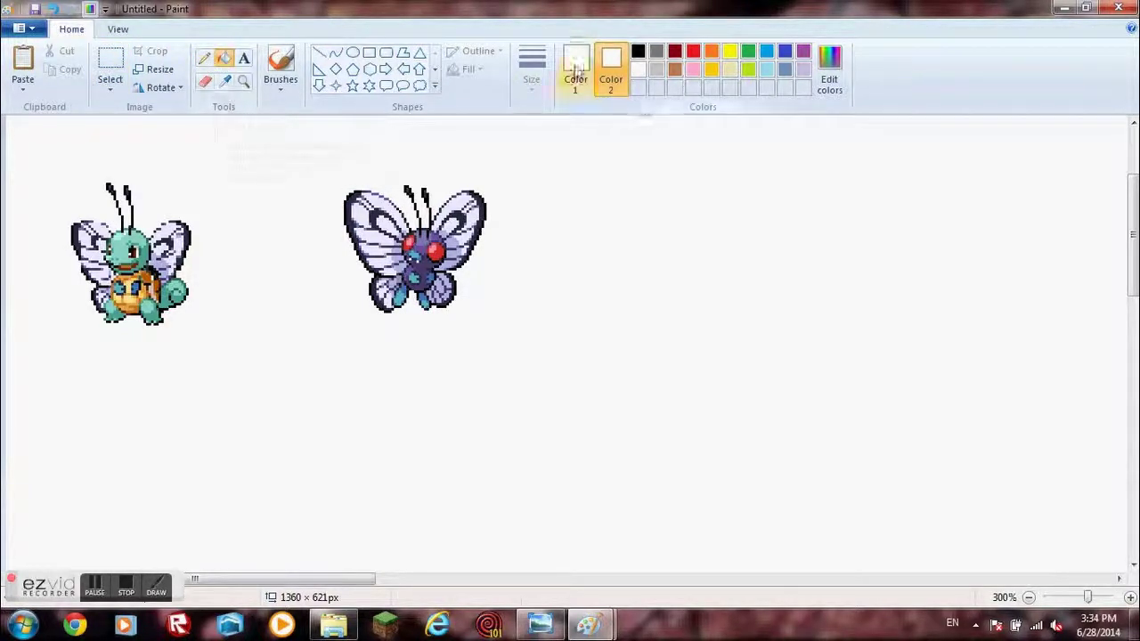
left_click(223, 81)
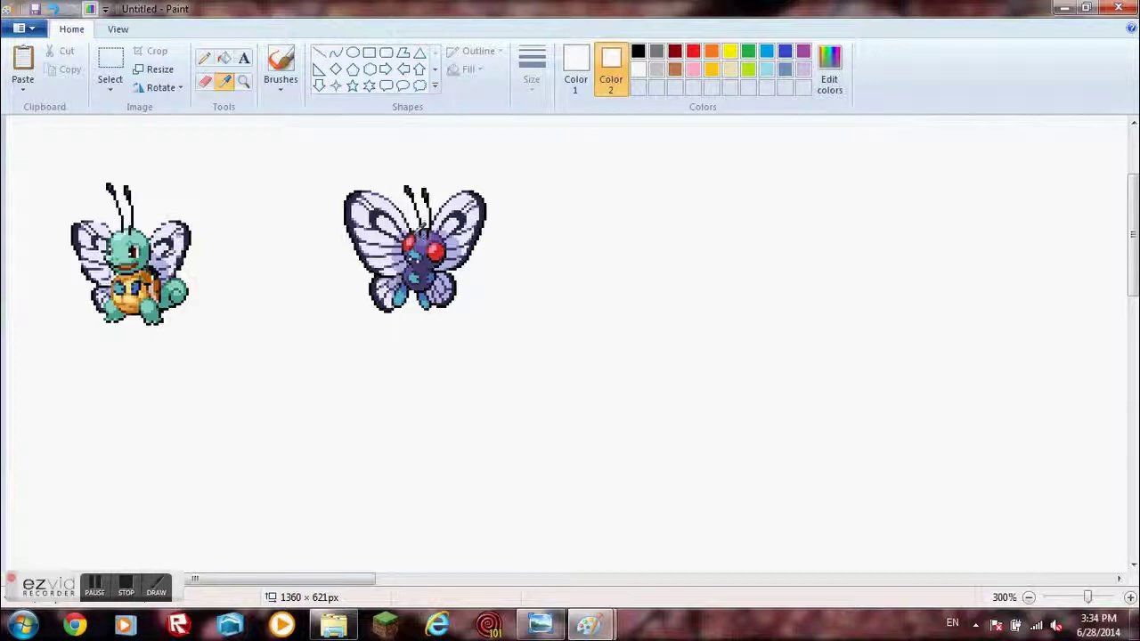
right_click(425, 235)
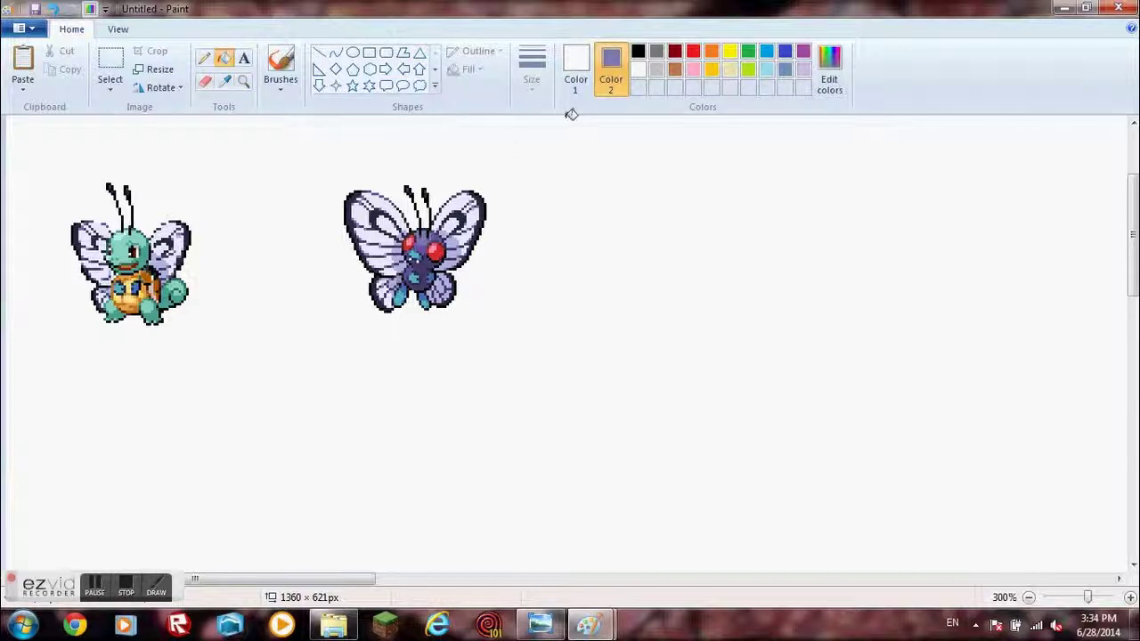
left_click(830, 60)
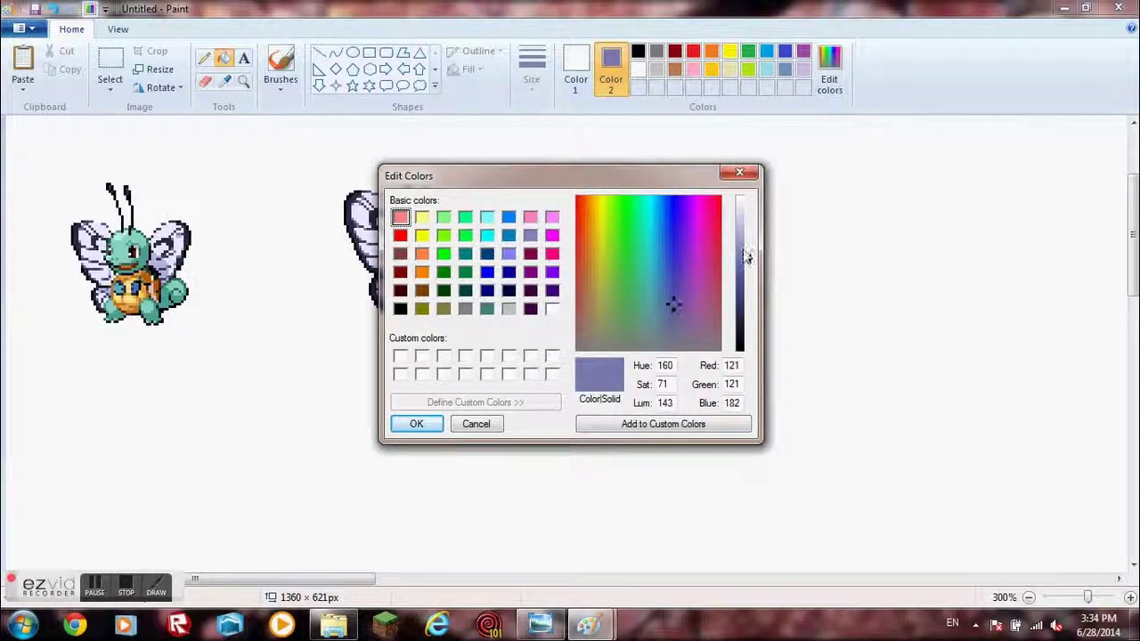
left_click(746, 241)
left_click(432, 425)
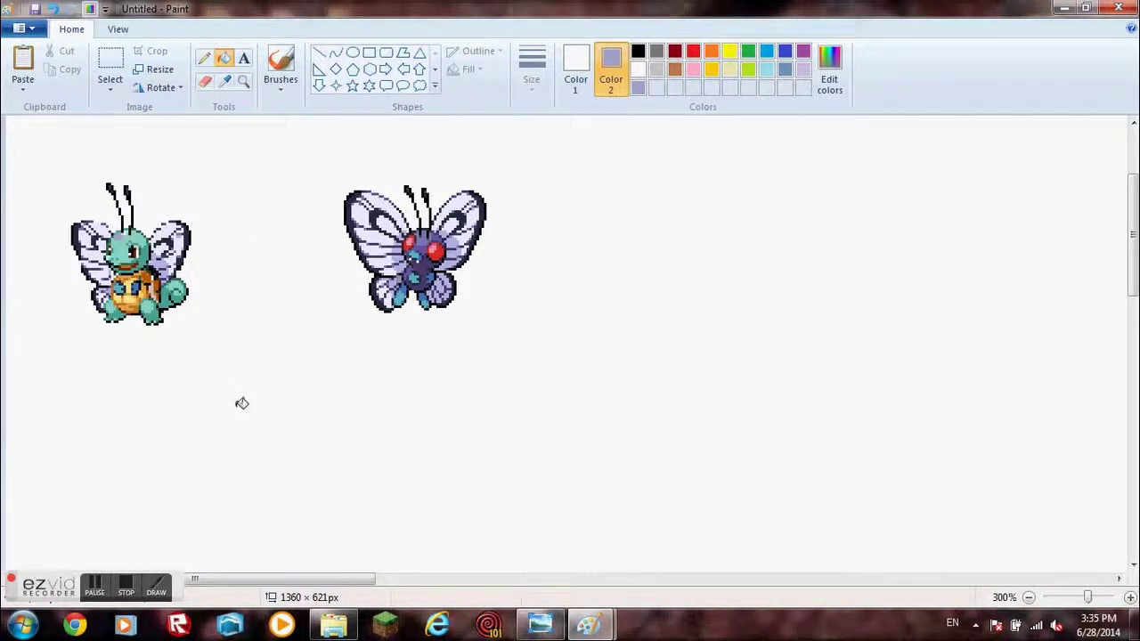
Sample the purple of Butterfree's head and fill the main light area of Squirtle's head with it
left_click(225, 81)
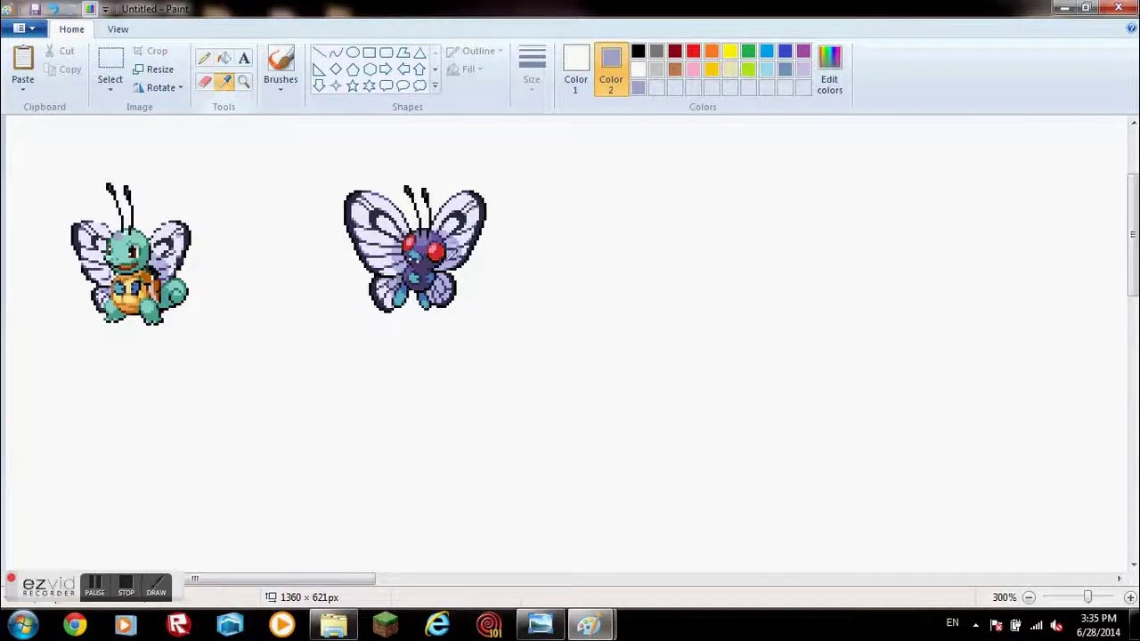
right_click(426, 241)
right_click(131, 250)
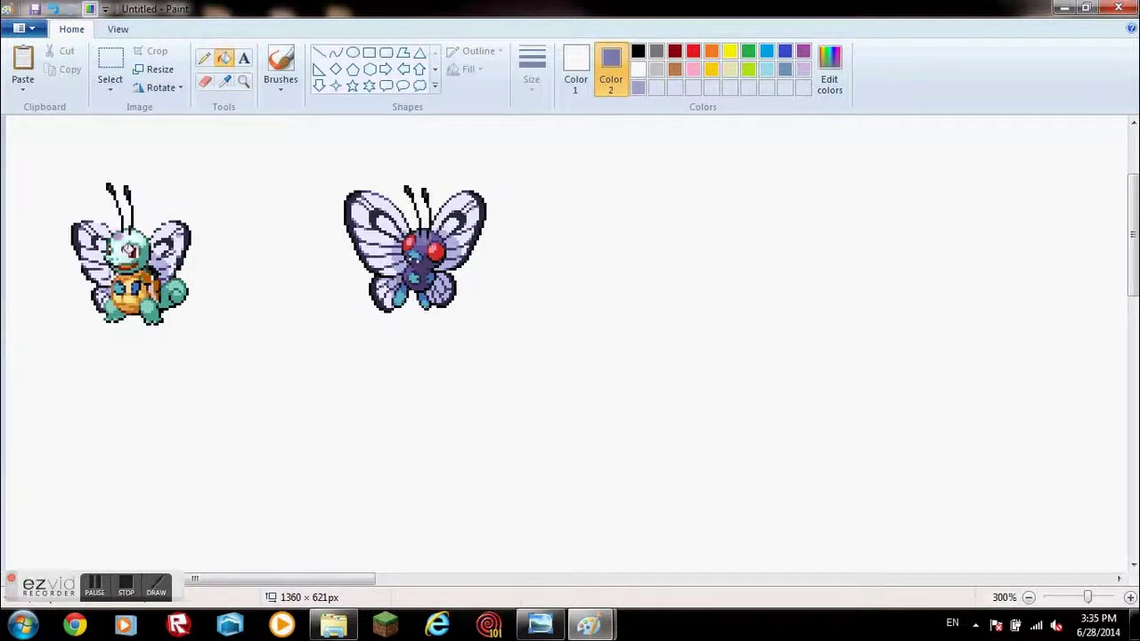
right_click(131, 250)
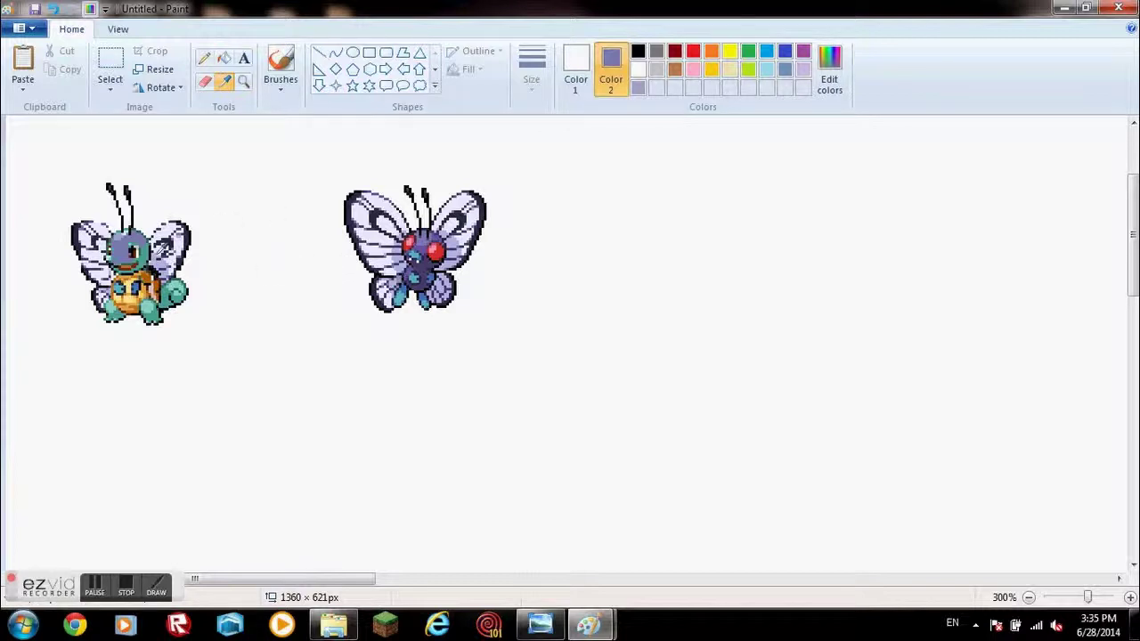
Replace the darker teal shading on Squirtle's tail, feet and head with dark purple sampled from Butterfree's body, using the colour-replacing Eraser
left_click(175, 292)
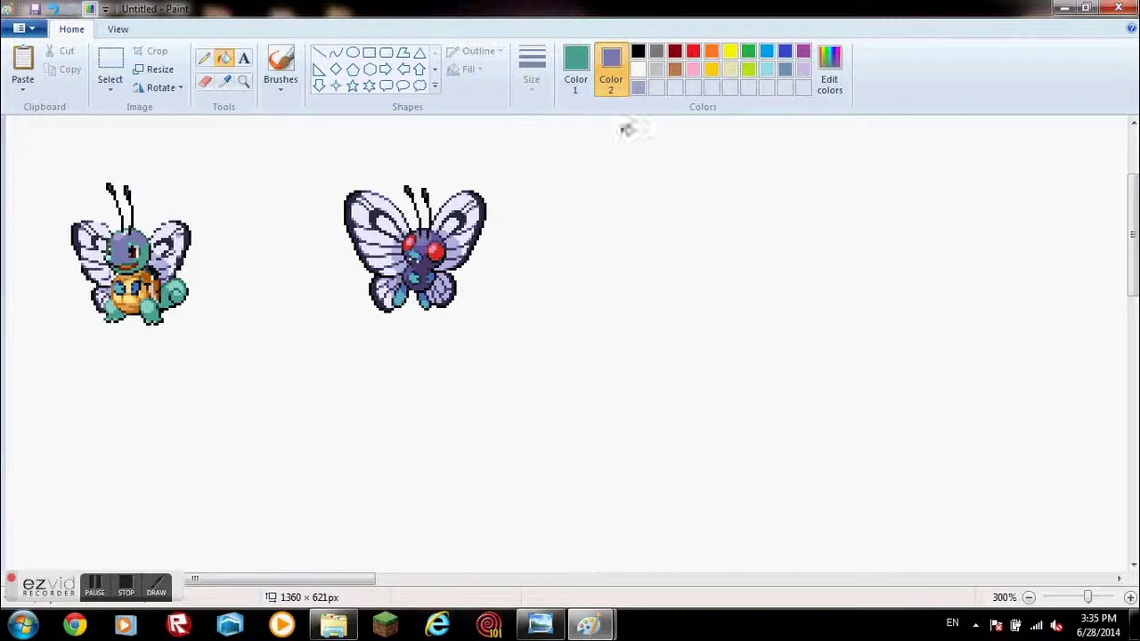
left_click(577, 82)
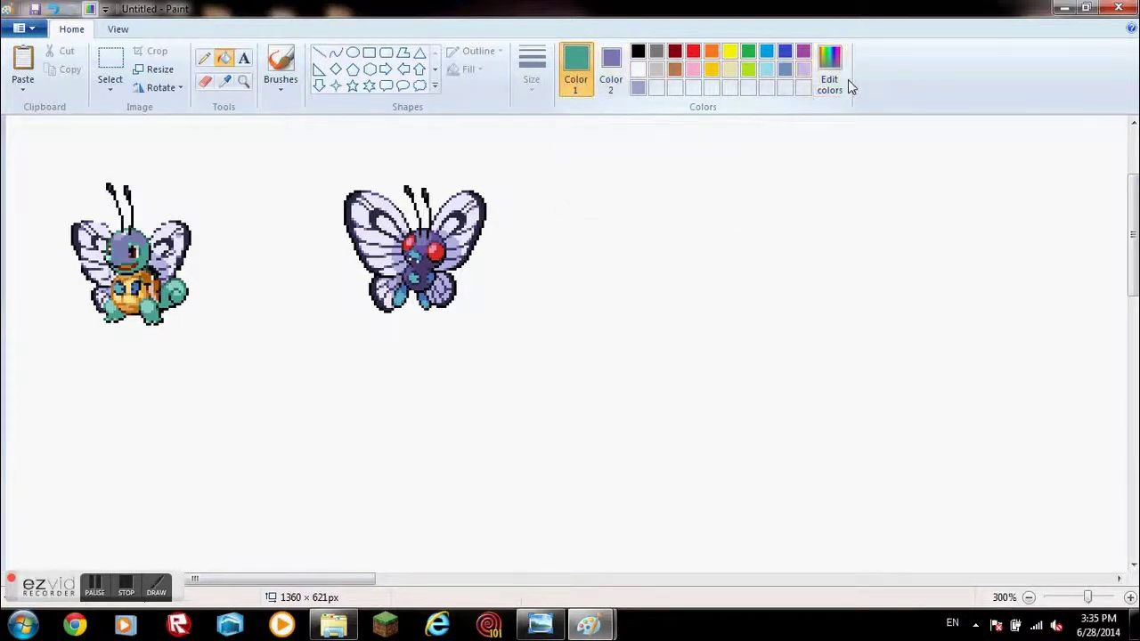
left_click(611, 76)
left_click(224, 80)
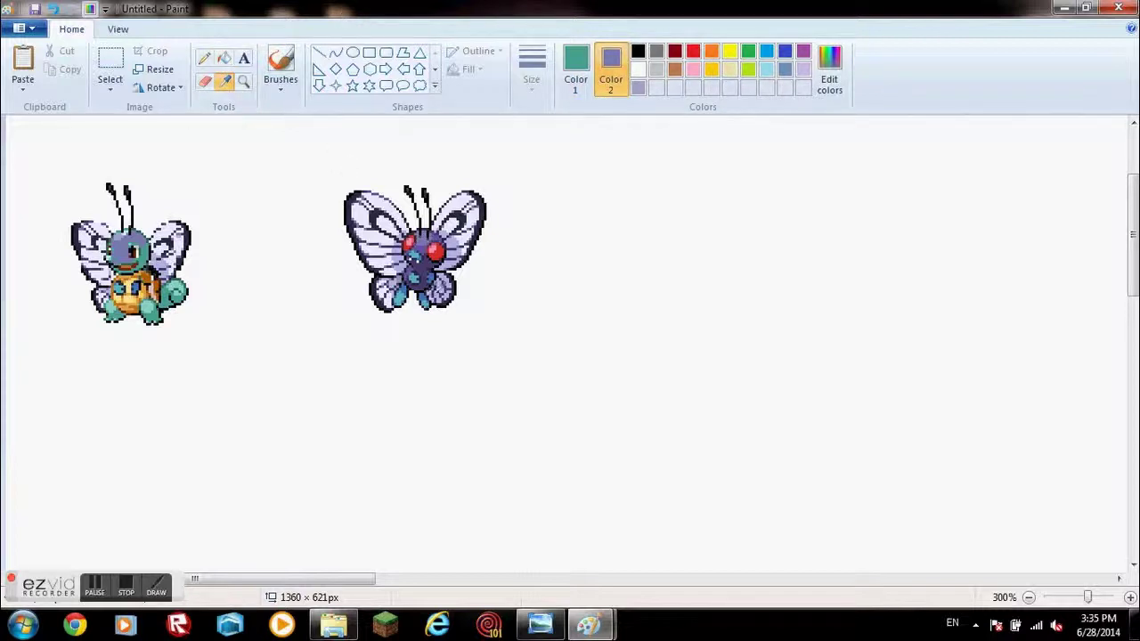
left_click(418, 267)
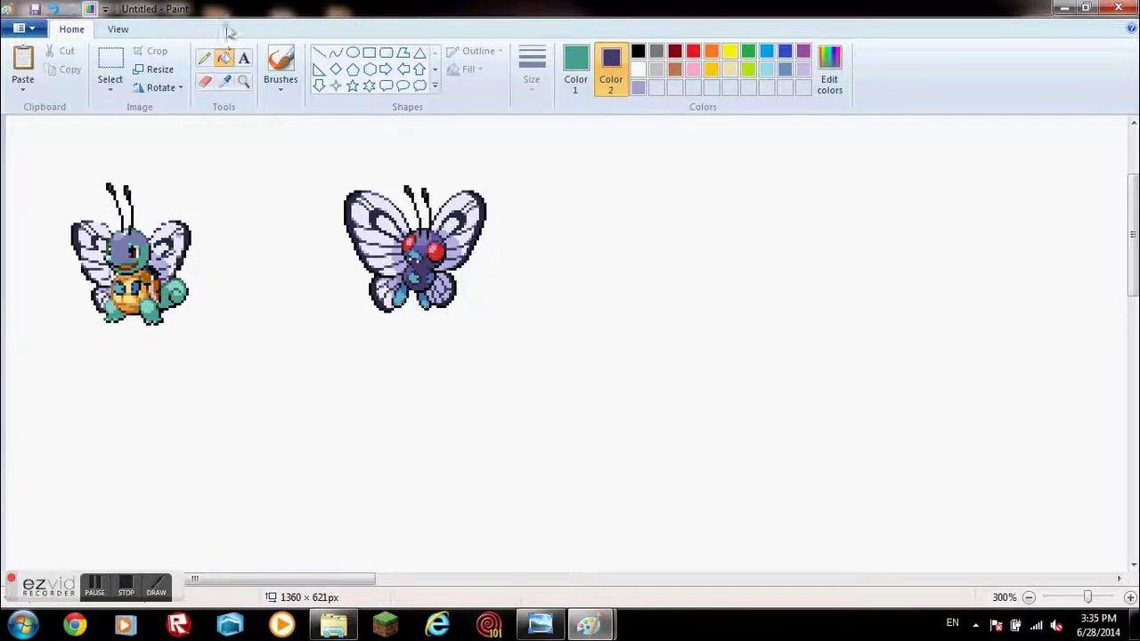
left_click(205, 81)
mouse_move(182, 307)
left_mouse_down()
mouse_move(173, 301)
mouse_move(189, 299)
left_mouse_up()
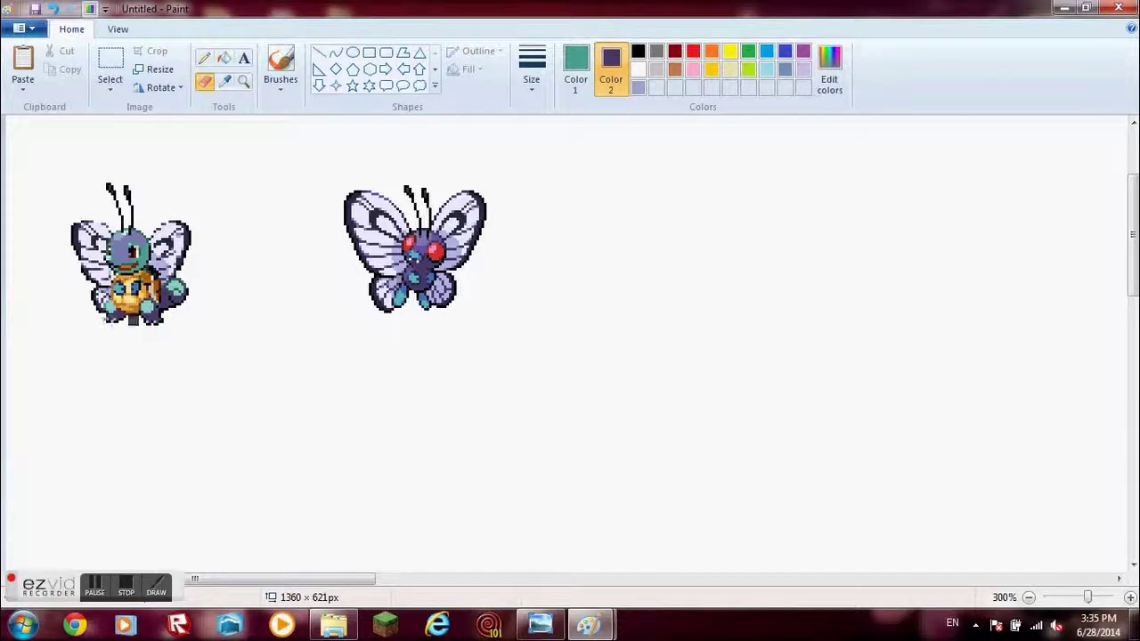
mouse_move(178, 292)
left_mouse_down()
mouse_move(134, 267)
mouse_move(139, 257)
left_mouse_up()
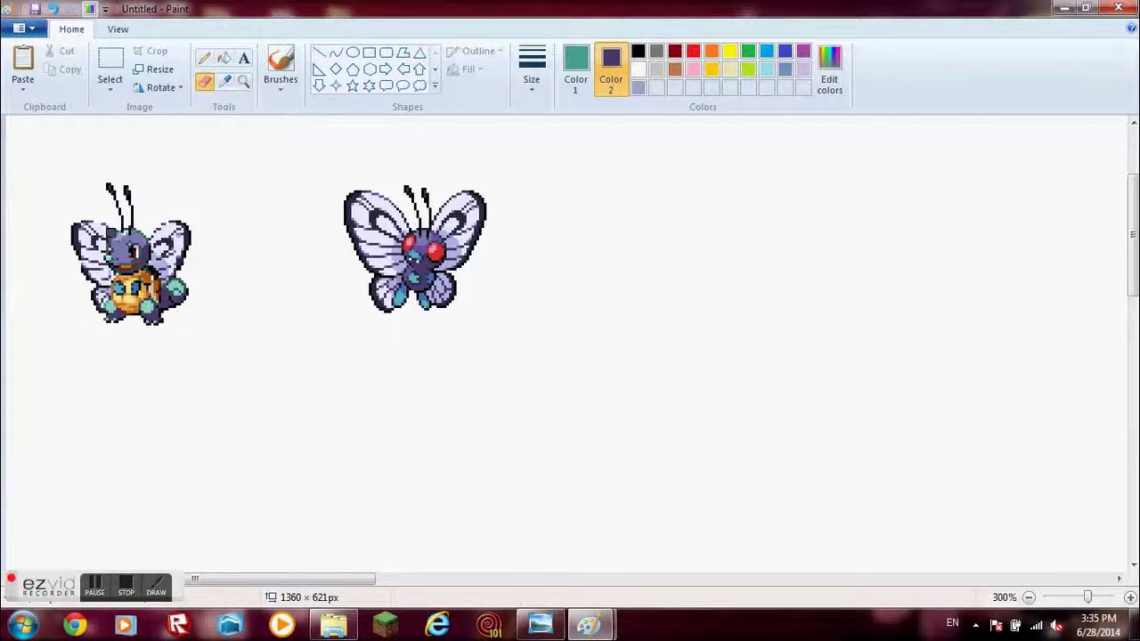
left_click_drag(107, 268, 126, 241)
Replace the pale yellow on Squirtle's belly with purple sampled from between Butterfree's eyes, using the colour-replacing Eraser
left_click(225, 80)
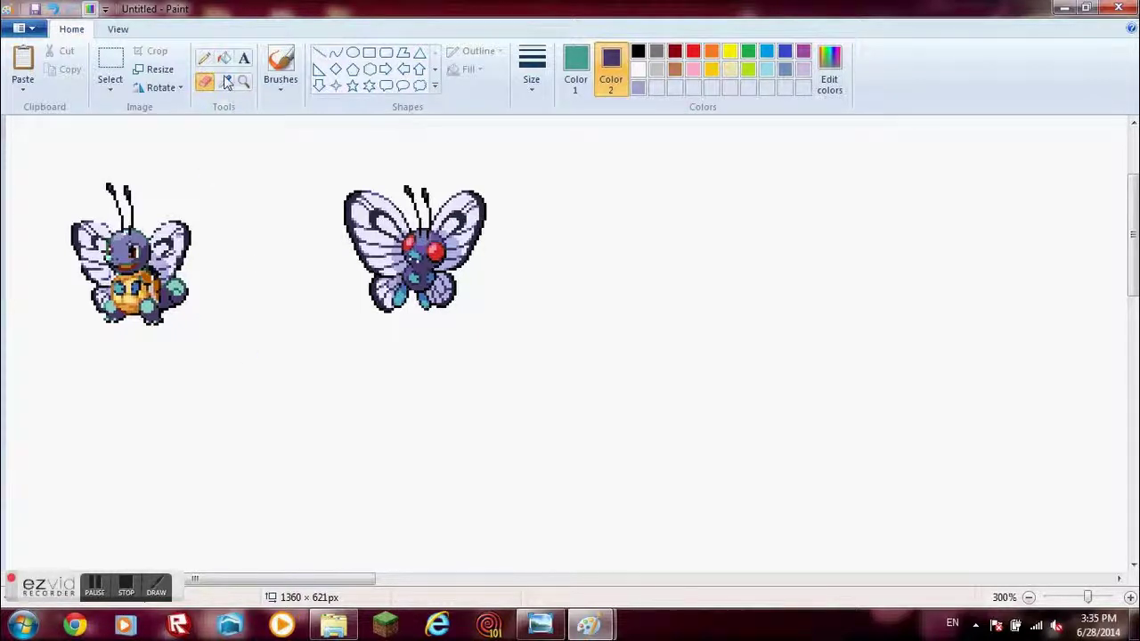
left_click(575, 69)
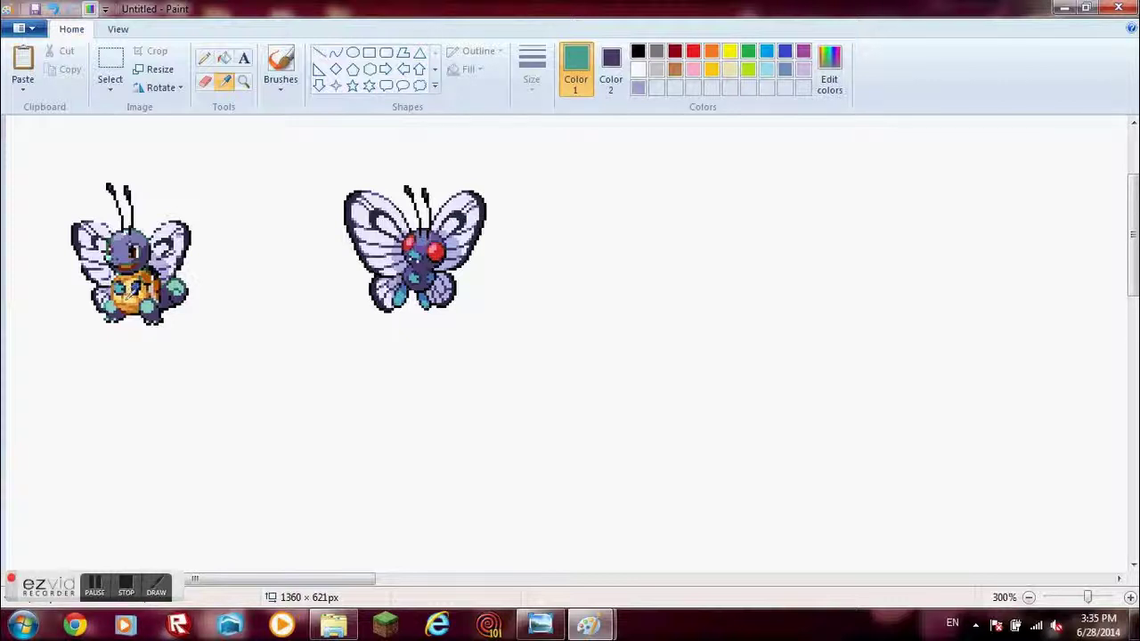
left_click(127, 300)
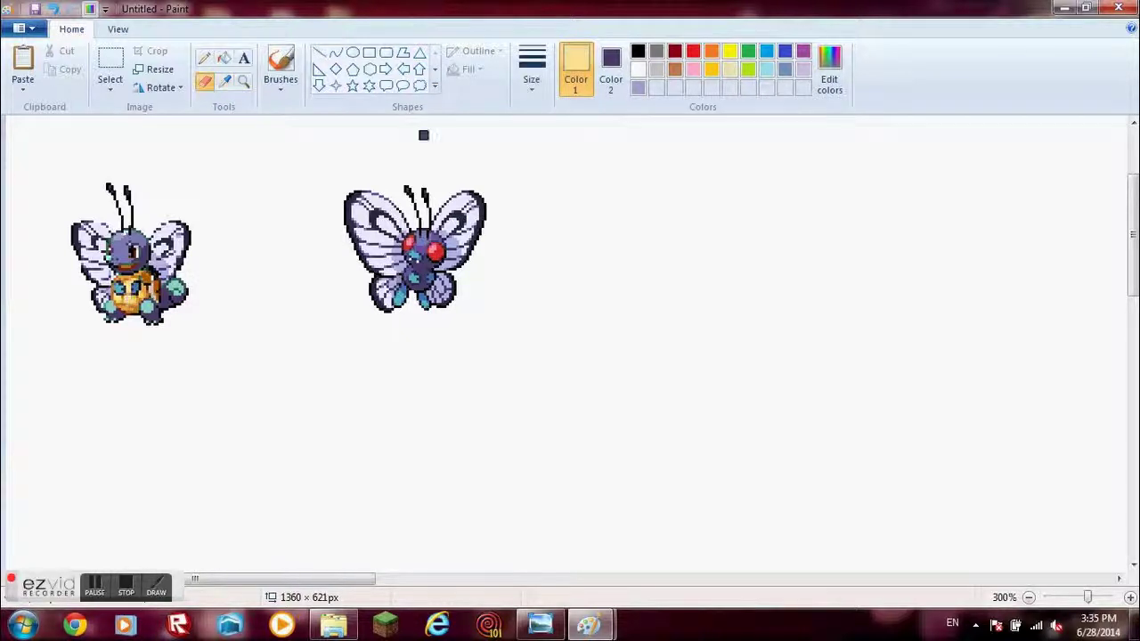
left_click(611, 70)
left_click(224, 80)
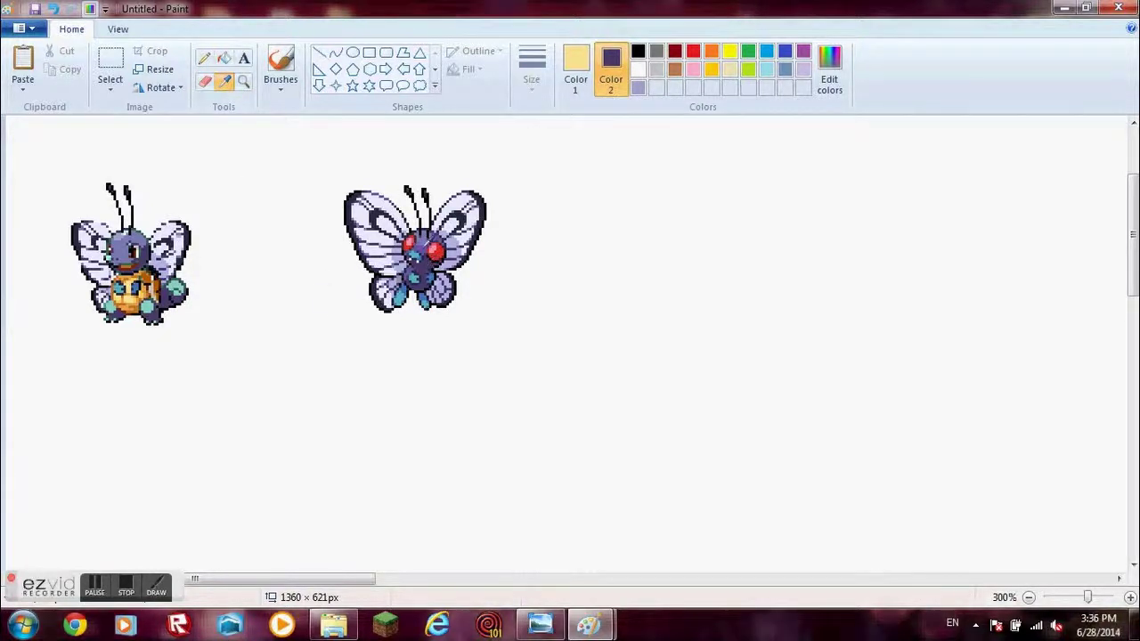
left_click(423, 245)
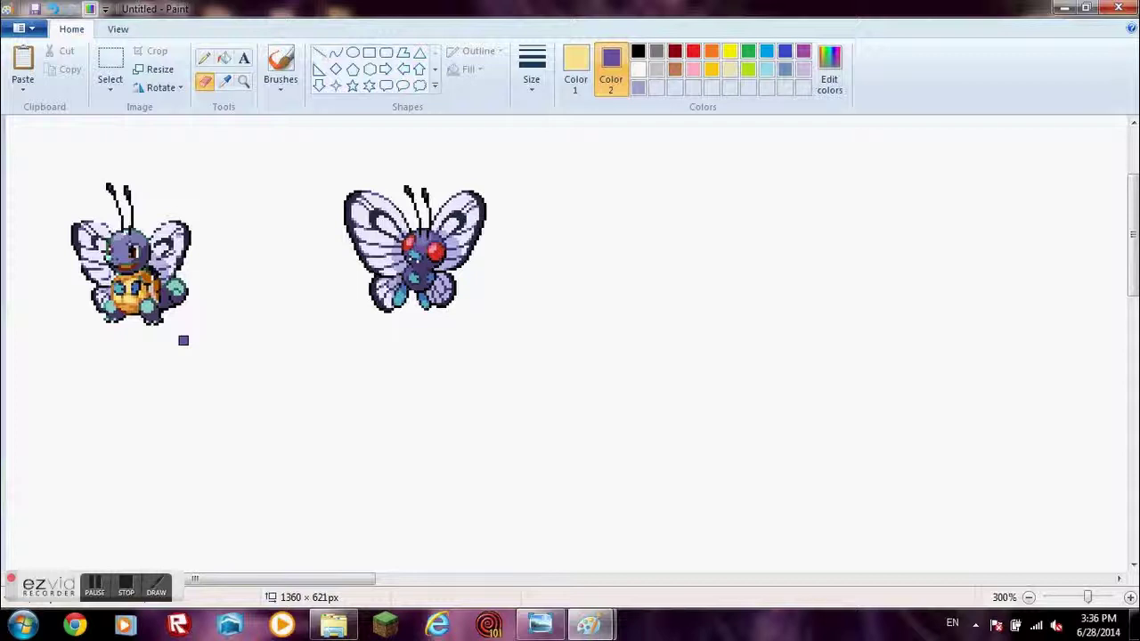
mouse_move(150, 301)
left_mouse_down()
mouse_move(134, 298)
mouse_move(170, 292)
mouse_move(138, 325)
mouse_move(145, 319)
left_mouse_up()
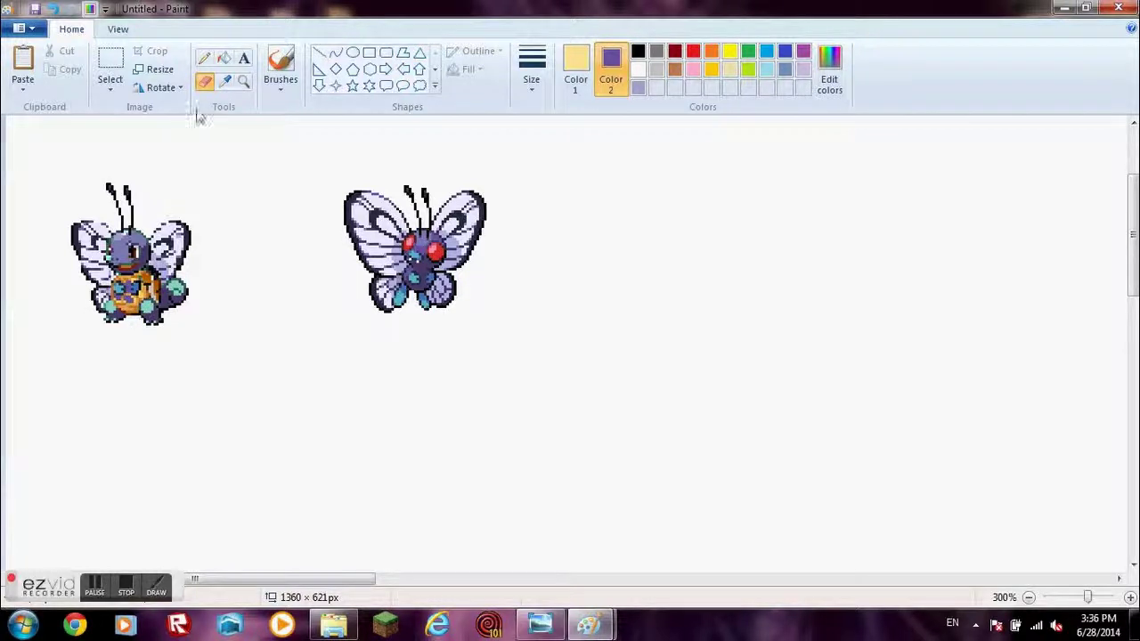
Replace the orange shading on Squirtle's belly with Butterfree's purple, using the colour-replacing Eraser
left_click(224, 81)
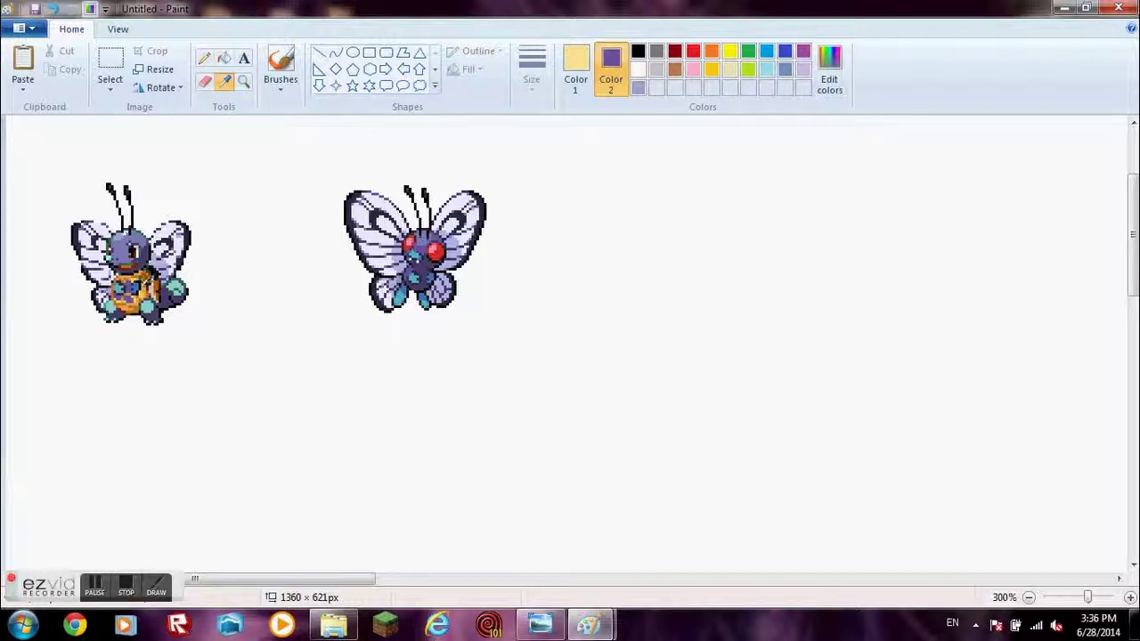
left_click(143, 288)
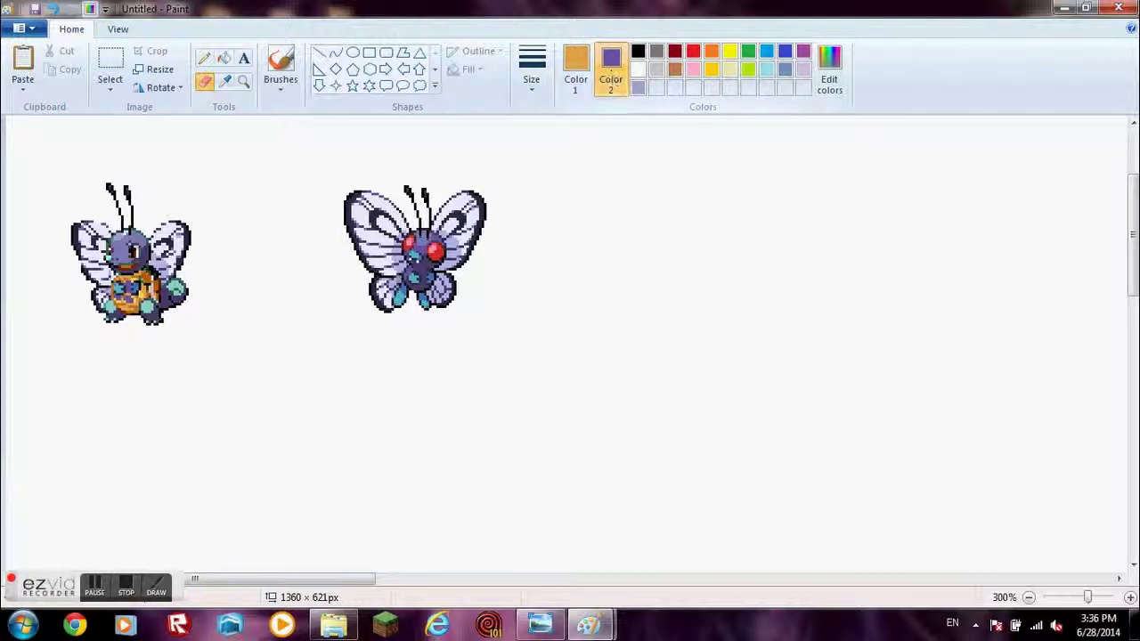
left_click(224, 80)
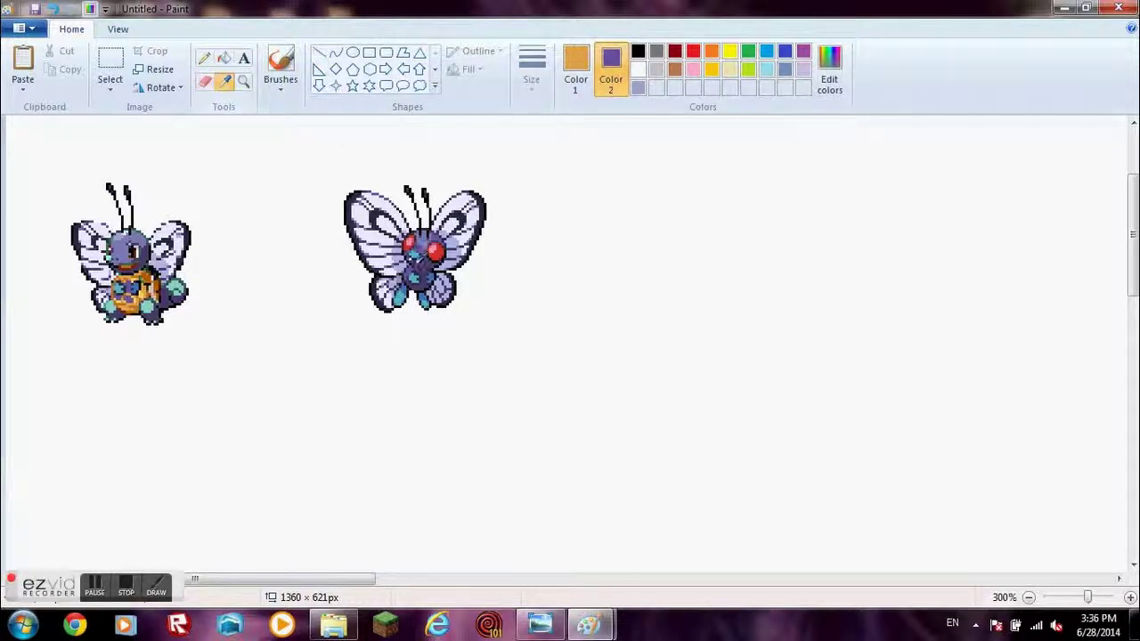
left_click(420, 254)
mouse_move(146, 307)
left_mouse_down()
mouse_move(108, 303)
mouse_move(140, 278)
mouse_move(144, 300)
left_mouse_up()
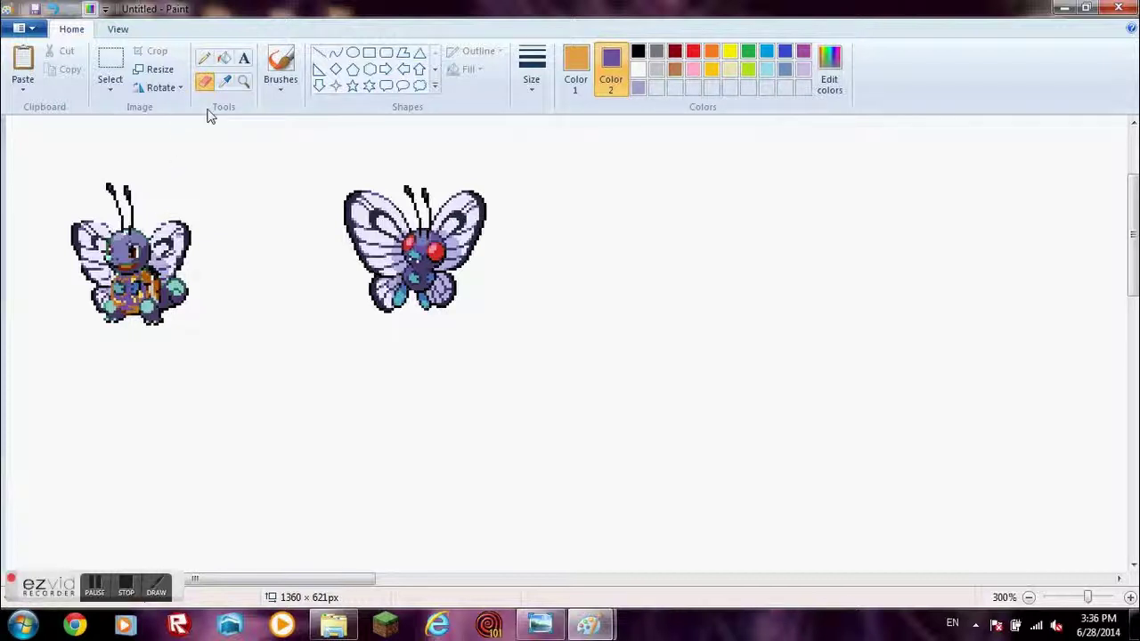
Replace the remaining bright yellow on Squirtle's belly with the light purple sampled from its head highlight
left_click(225, 81)
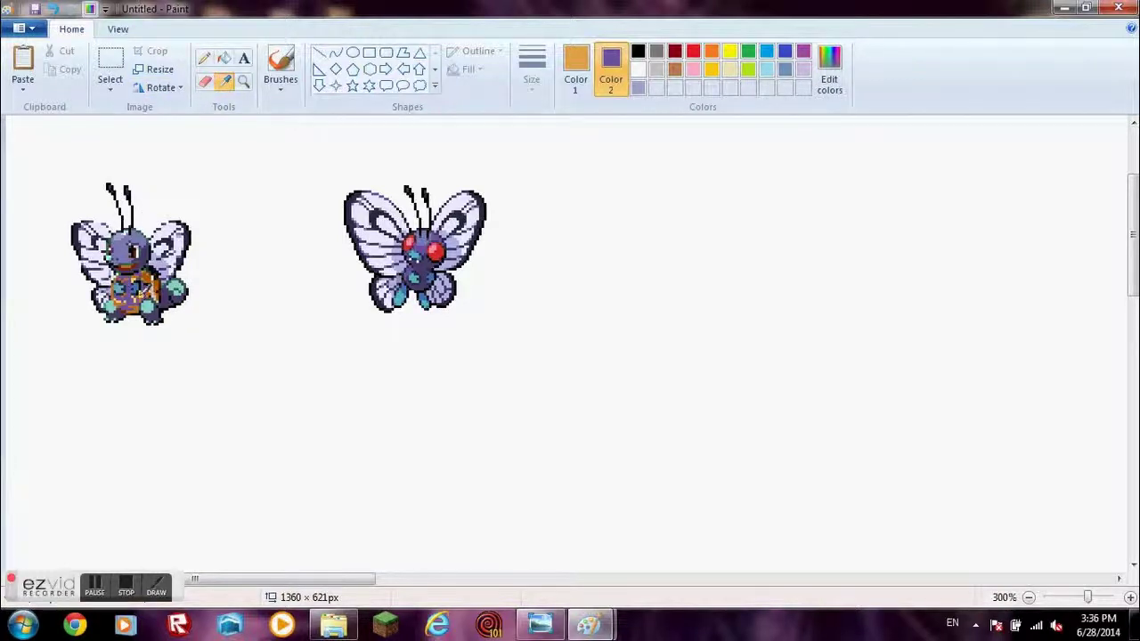
left_click(141, 287)
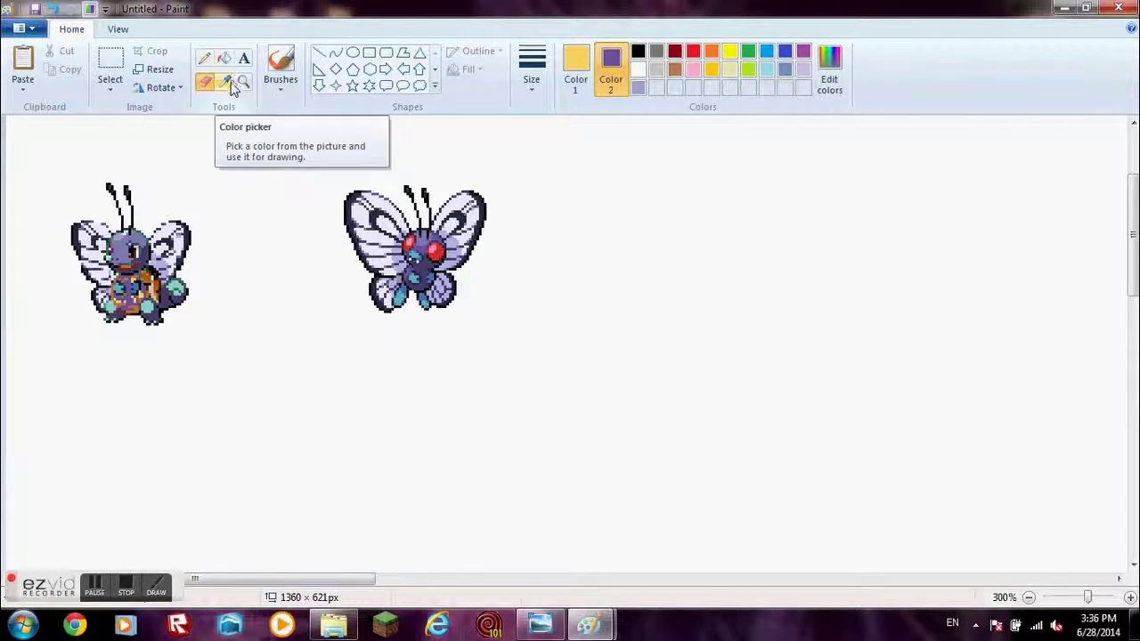
left_click(230, 83)
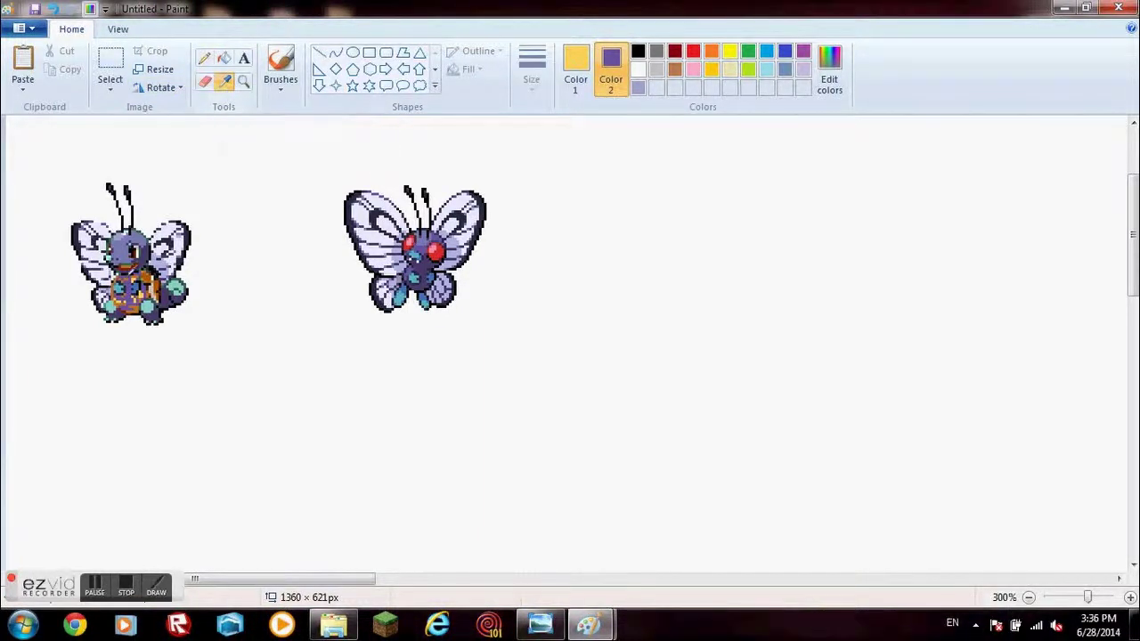
right_click(122, 234)
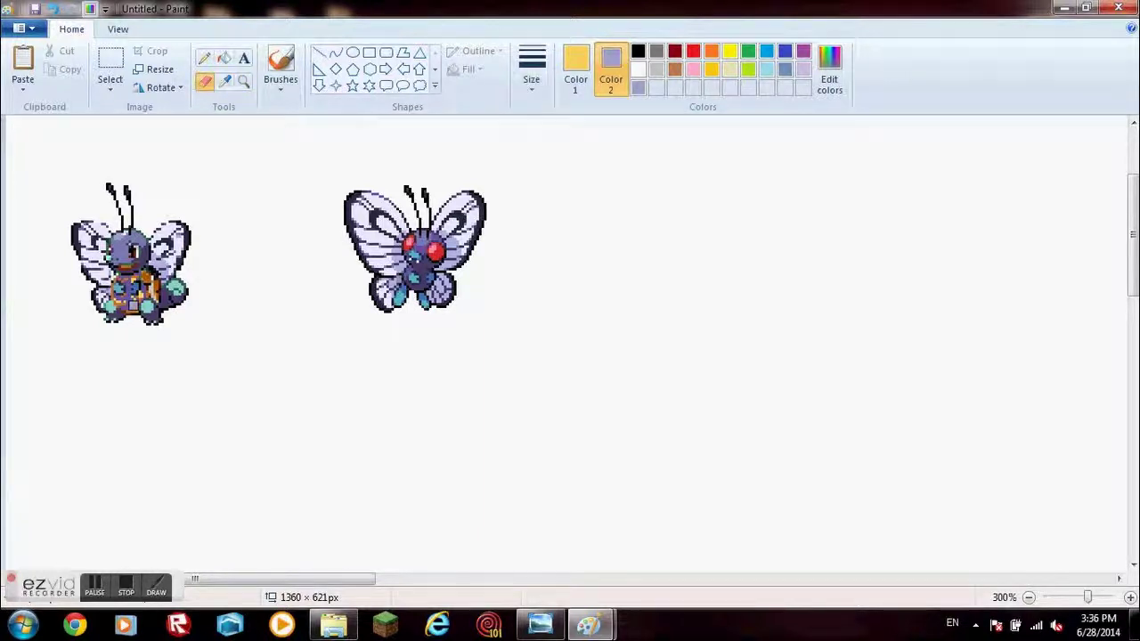
left_click_drag(132, 289, 130, 320)
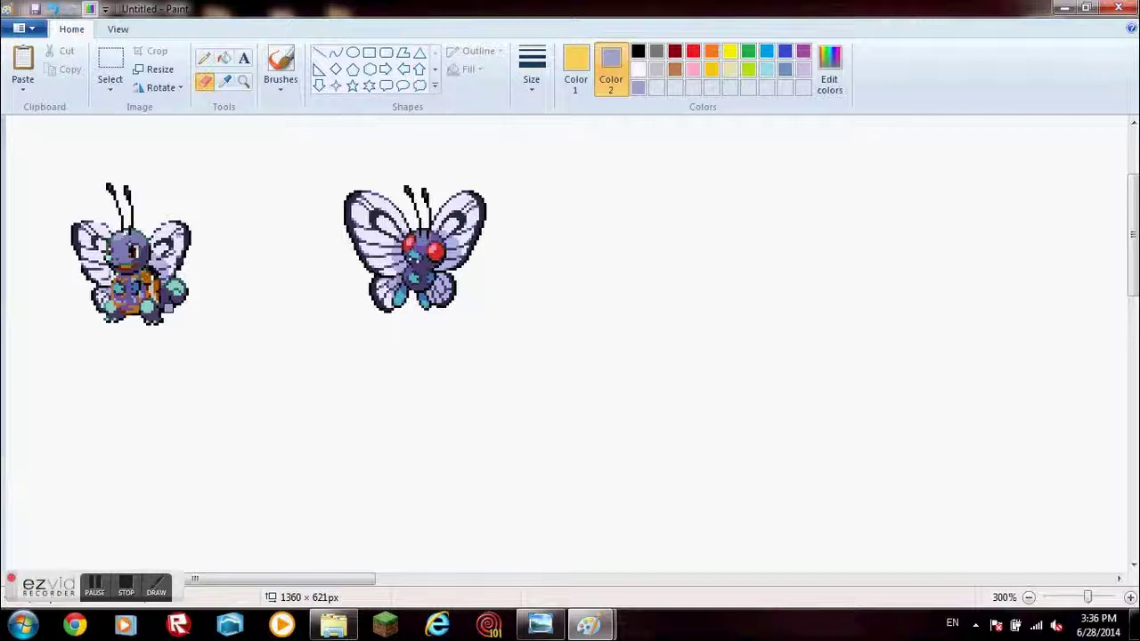
Replace the brown lines on Squirtle's belly with dark purple sampled from Butterfree's body, using the colour-replacing Eraser
left_click(225, 81)
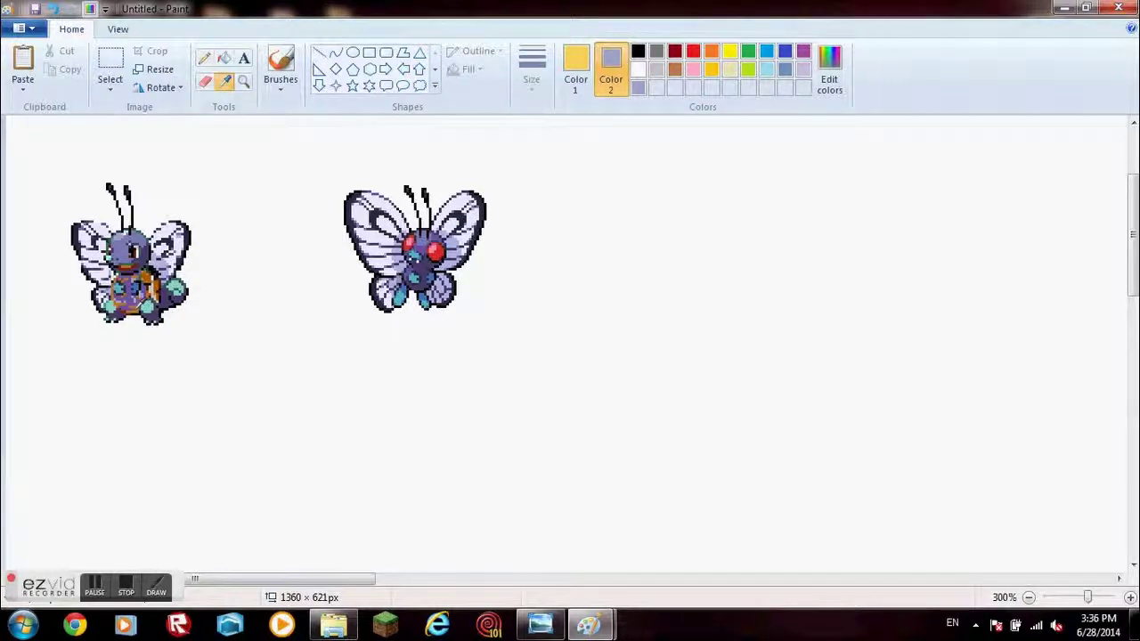
right_click(136, 307)
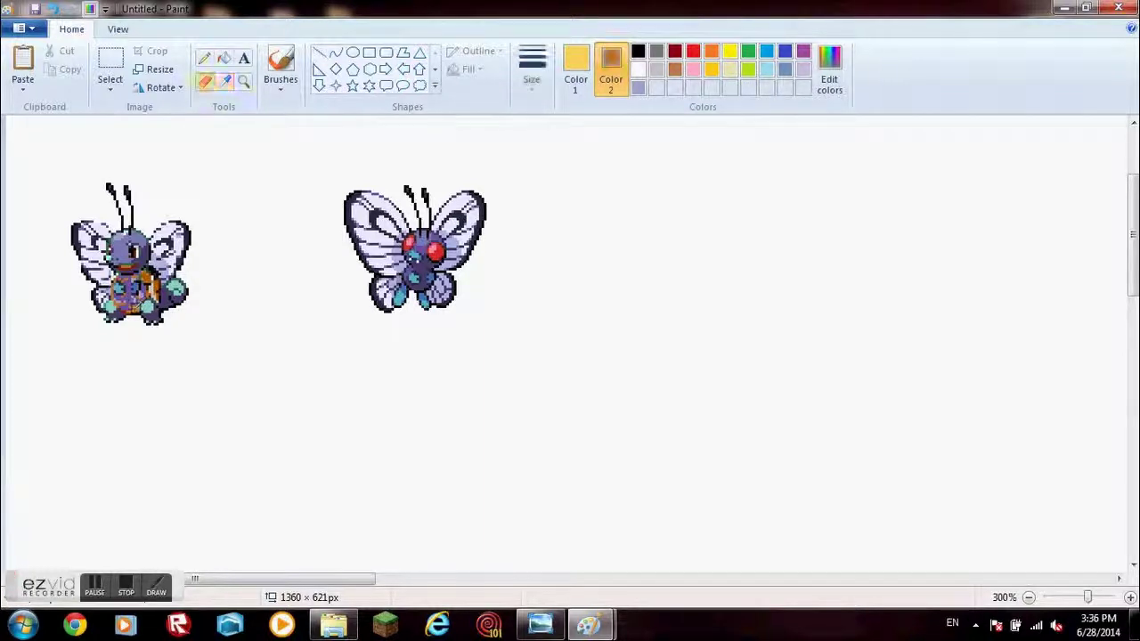
left_click(225, 81)
left_click(136, 306)
left_click(225, 81)
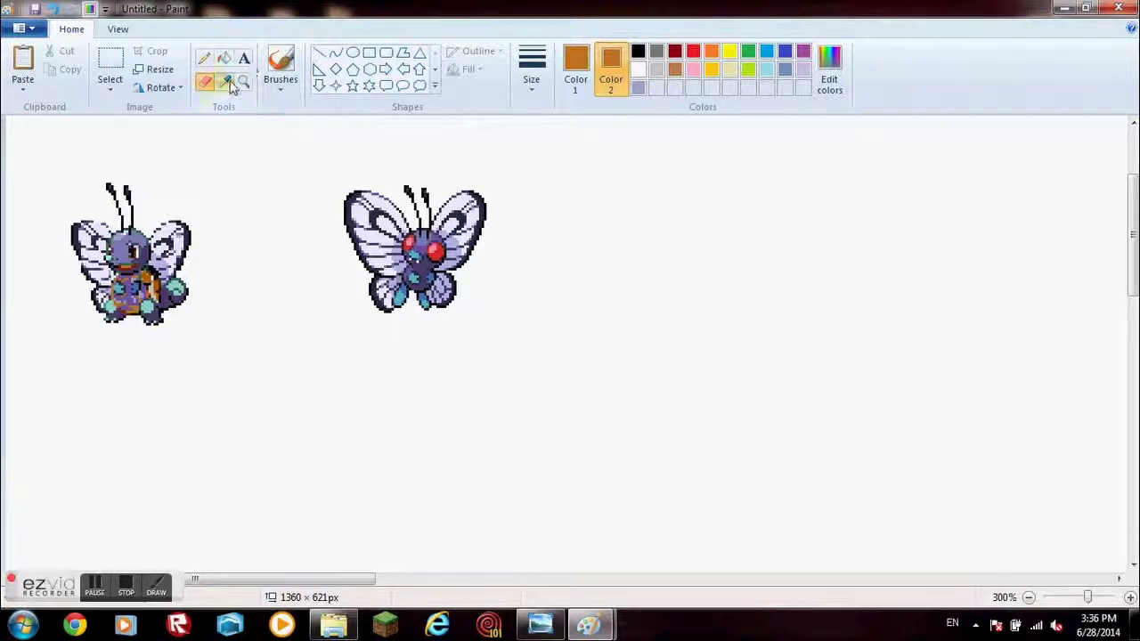
right_click(426, 269)
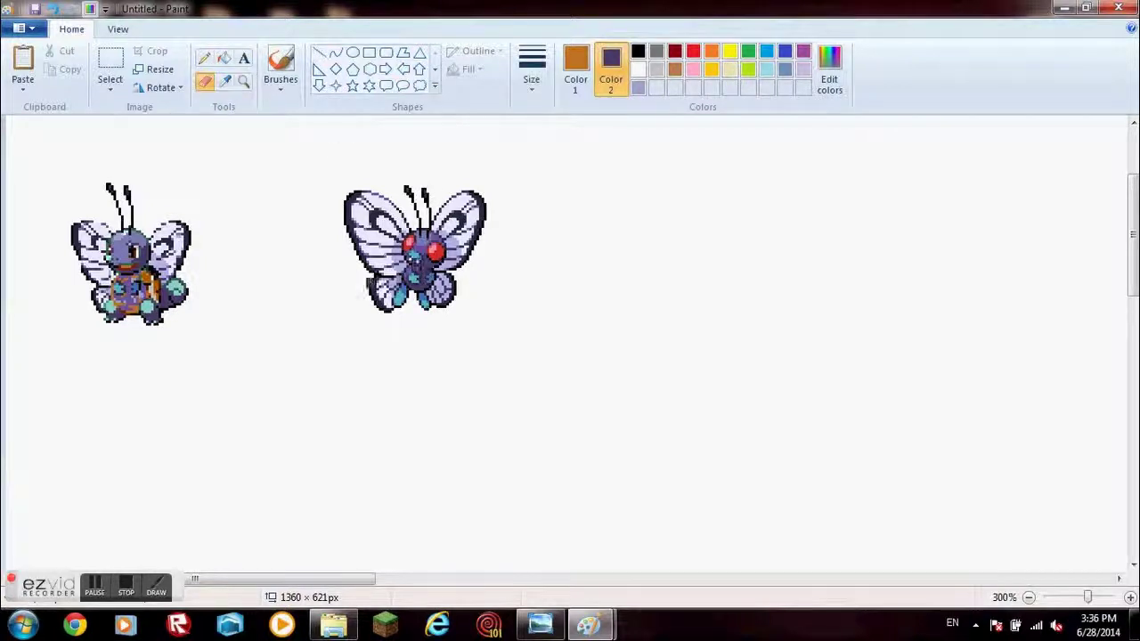
mouse_move(134, 305)
left_mouse_down()
mouse_move(118, 285)
mouse_move(174, 288)
mouse_move(155, 296)
left_mouse_up()
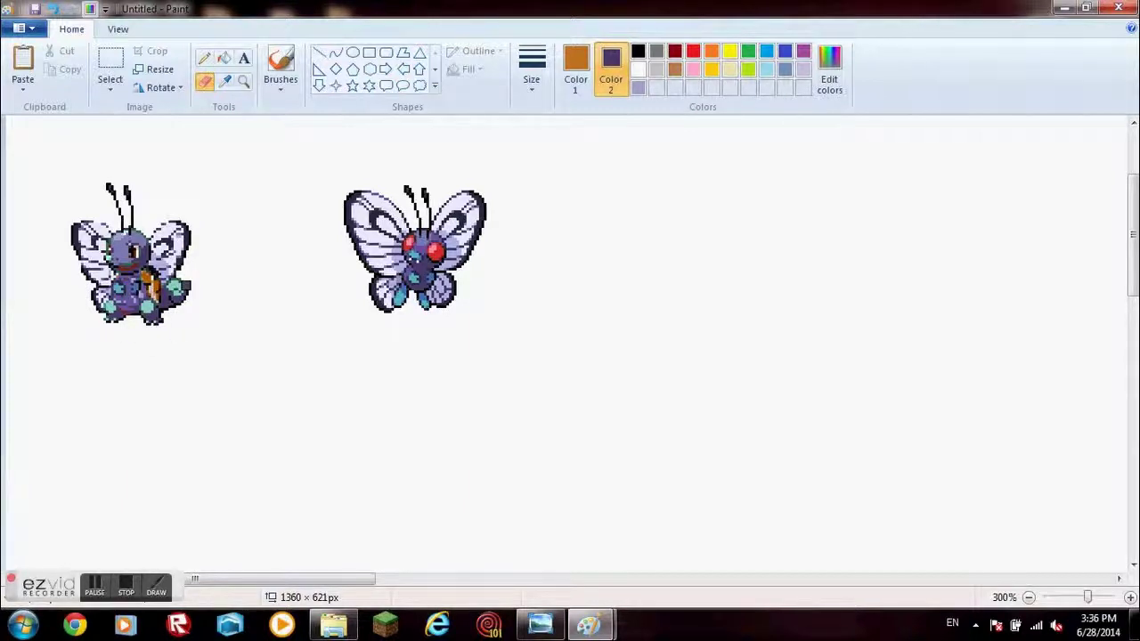
Replace the turquoise on Squirtle's legs and tail with purple sampled from its belly, using the colour-replacing Eraser
left_click(227, 79)
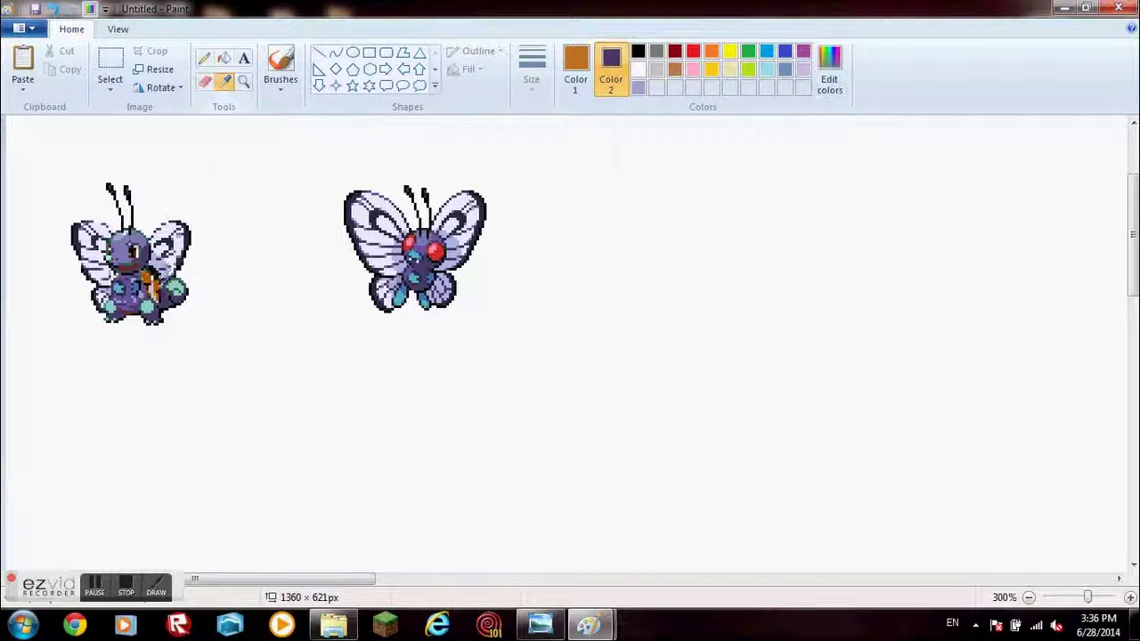
left_click(176, 287)
left_click(223, 85)
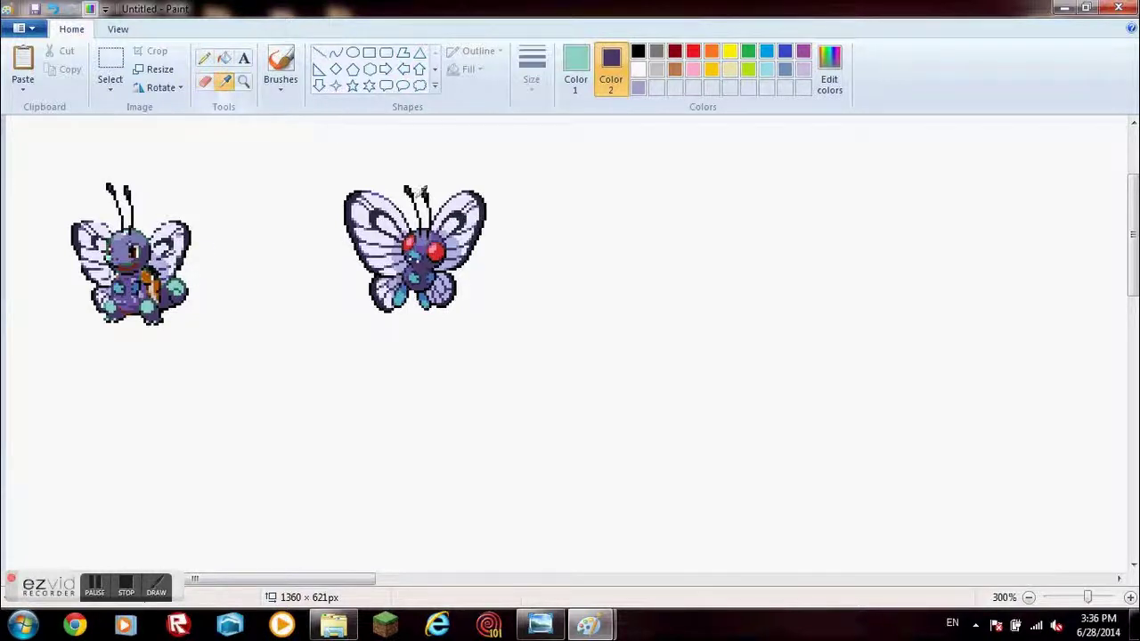
right_click(130, 299)
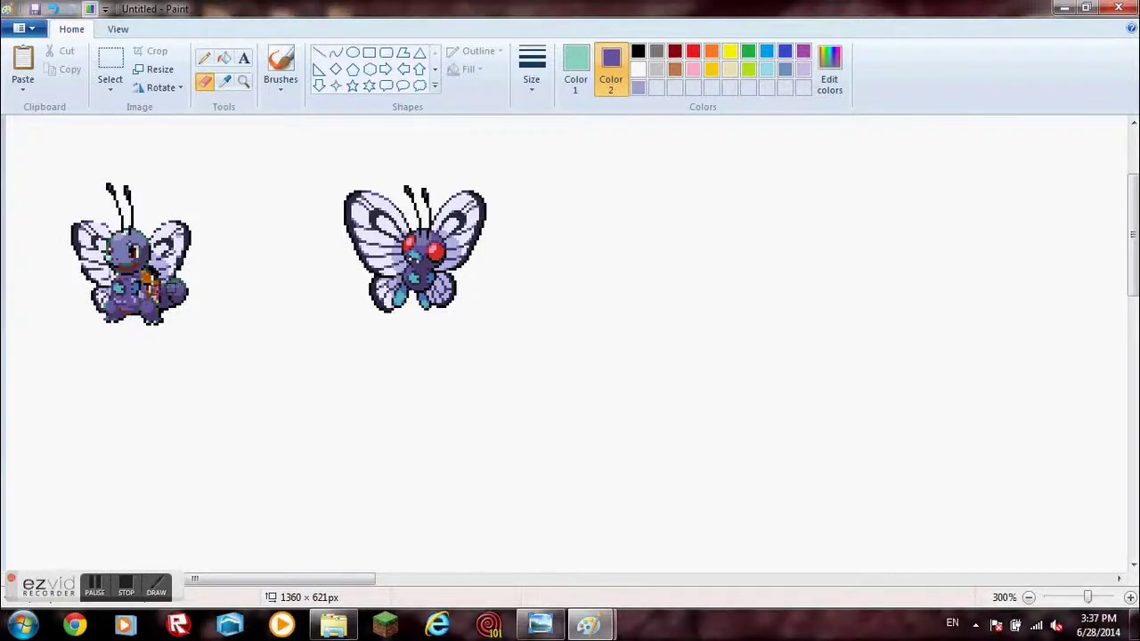
left_click_drag(198, 303, 166, 300)
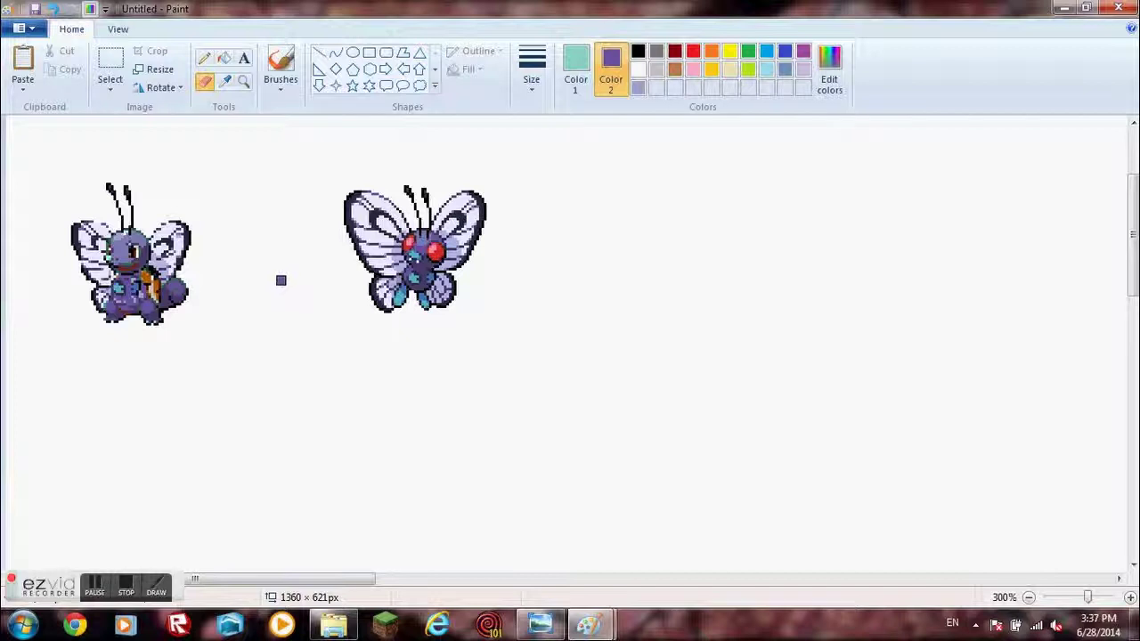
Replace the remaining turquoise and pale cyan pixels on Squirtle's head and snout with light purple, using the colour-replacing Eraser
left_click(225, 81)
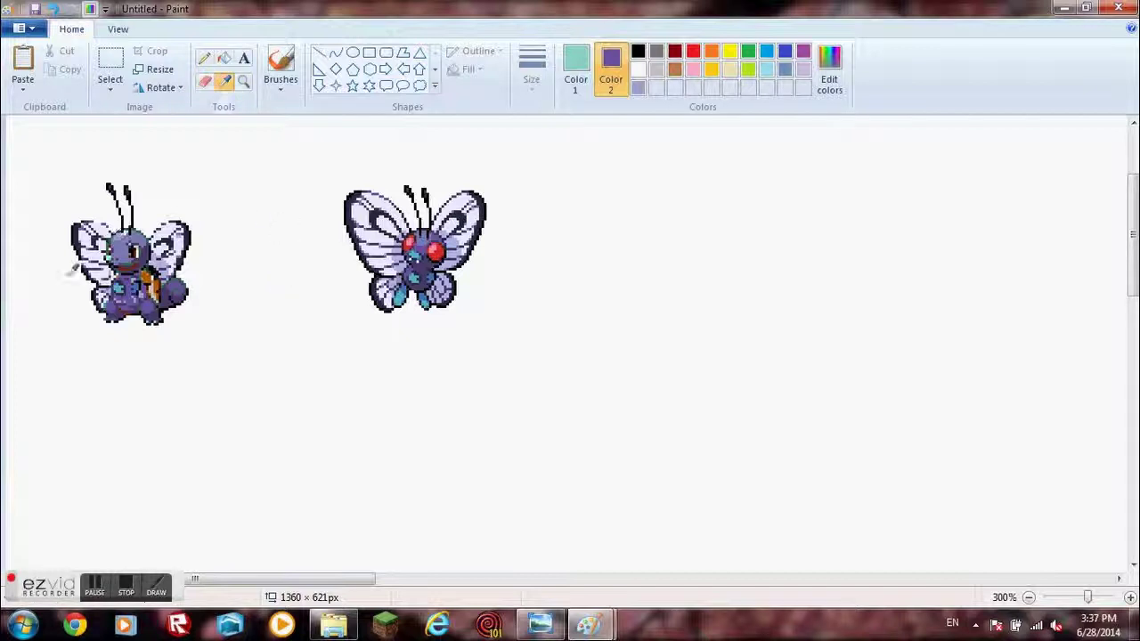
left_click(131, 224)
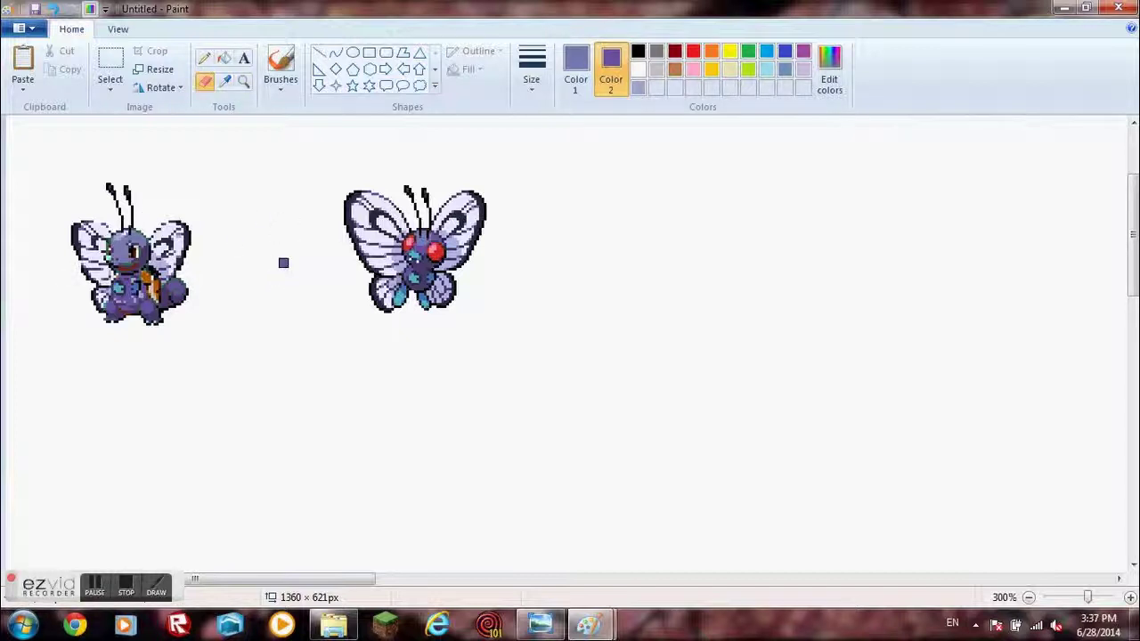
left_click(225, 82)
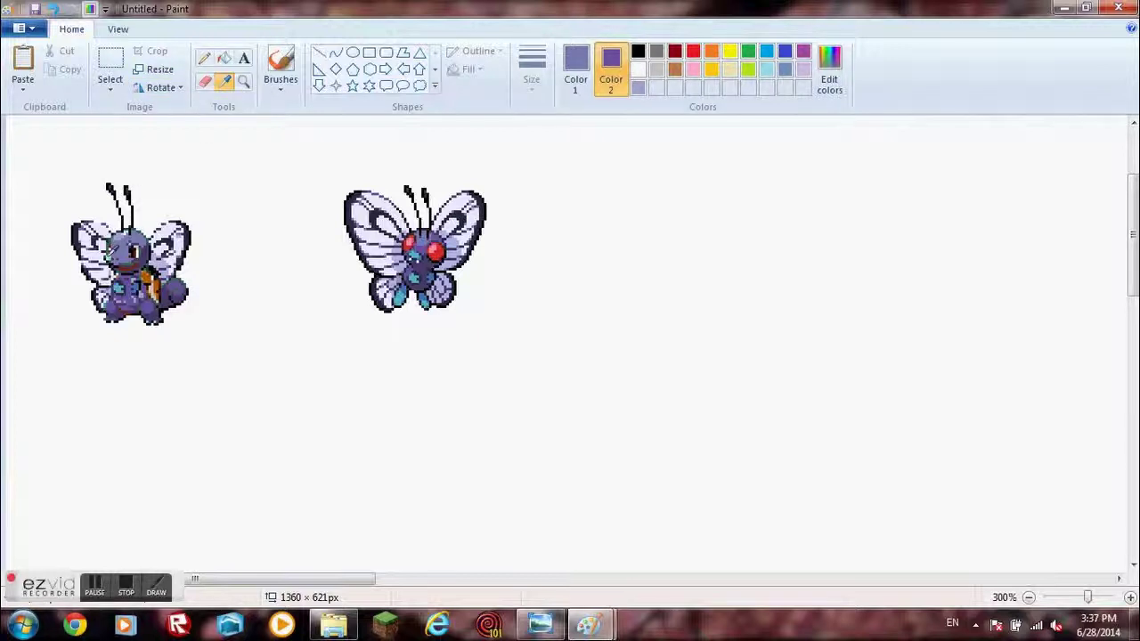
left_click(116, 288)
left_click(224, 81)
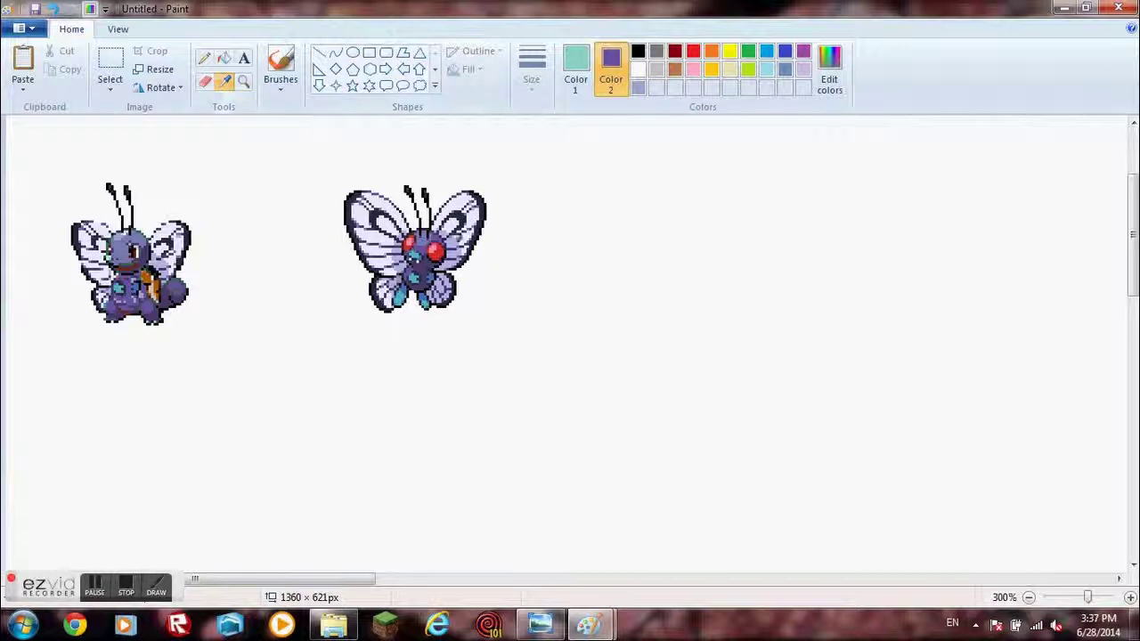
left_click(130, 228)
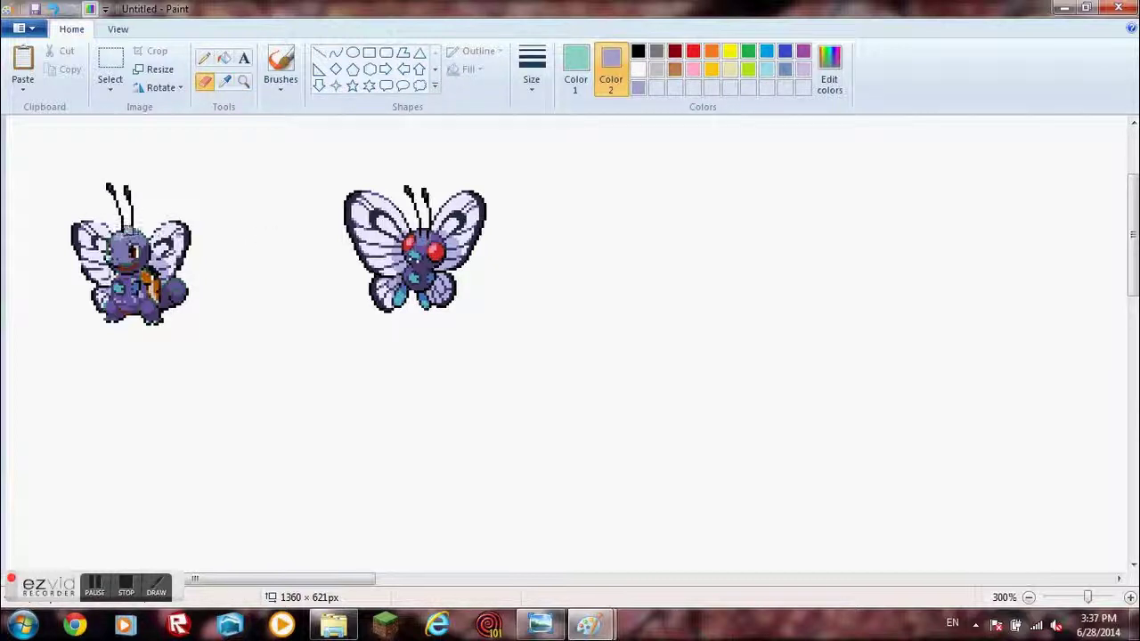
left_click(1101, 597)
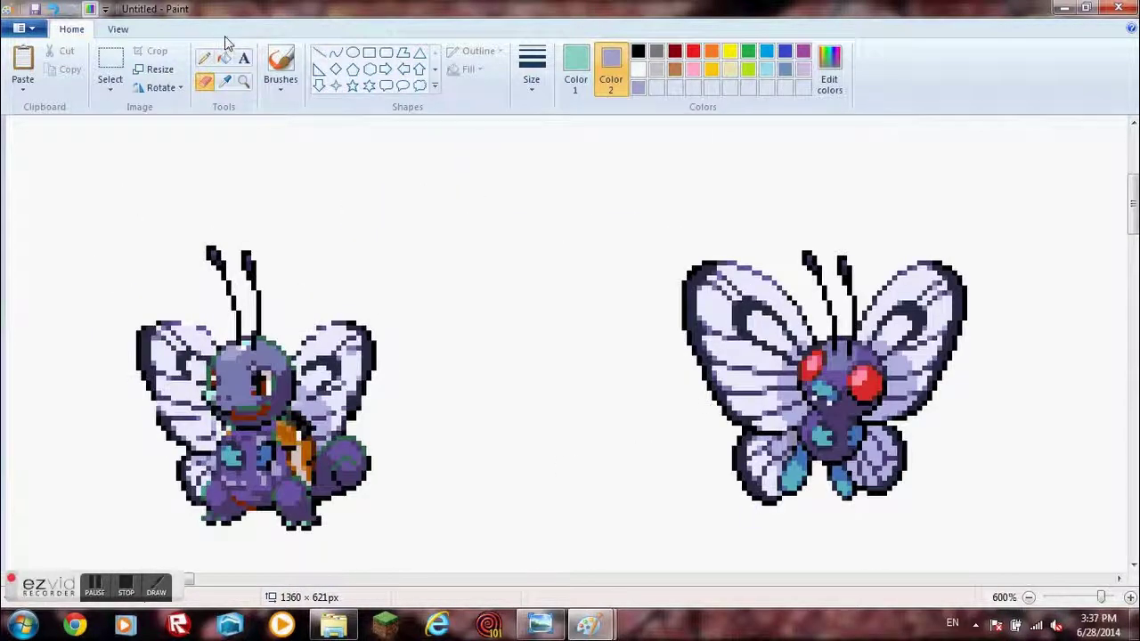
left_click(225, 81)
left_click(250, 342)
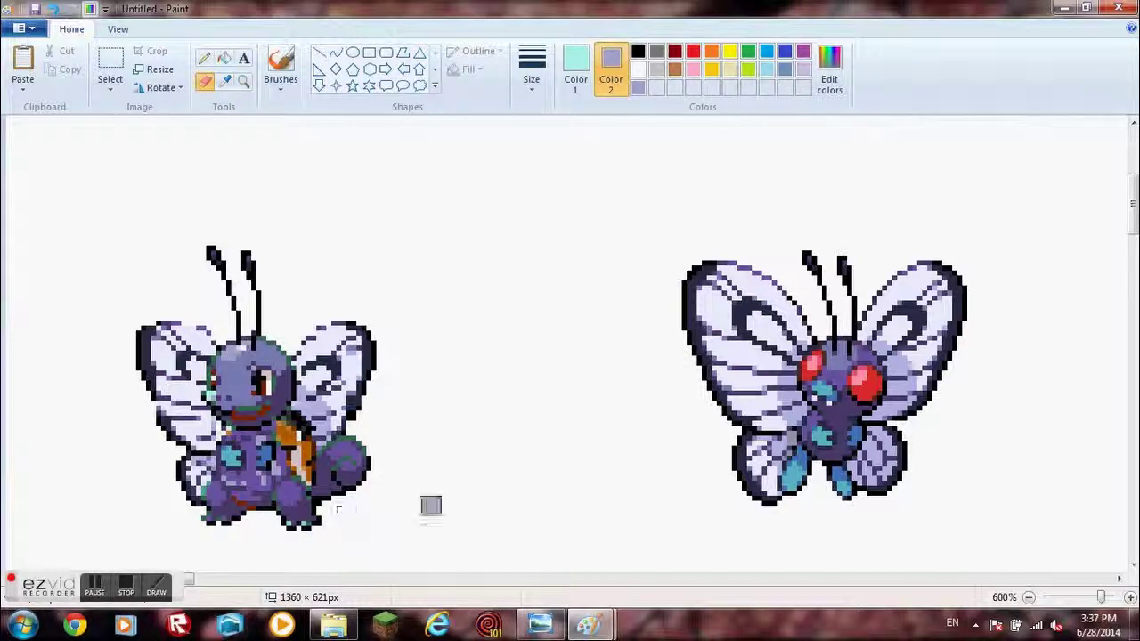
left_click(225, 81)
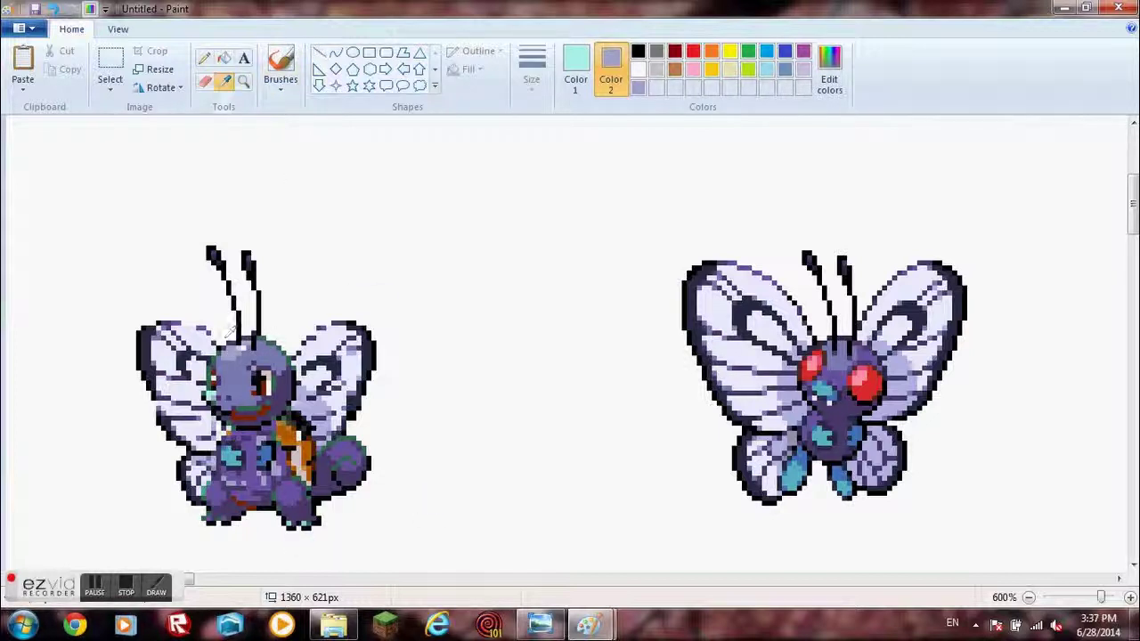
left_click(211, 392)
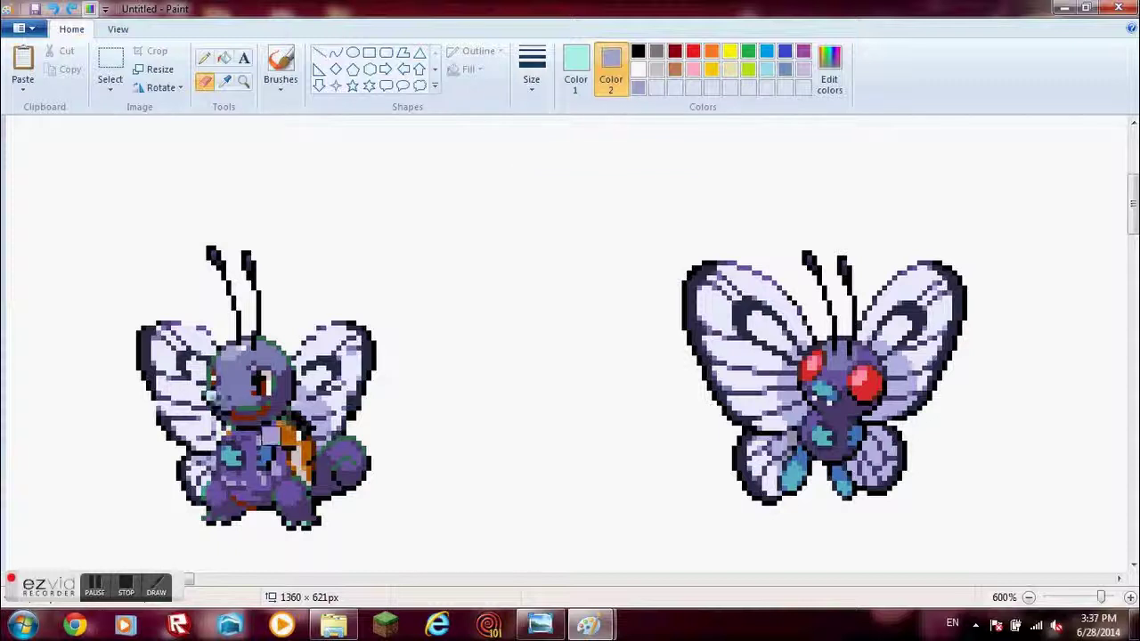
Replace the purple on Squirtle's legs and tail with blue sampled from Butterfree's foot, using the colour-replacing Eraser
left_click(278, 71)
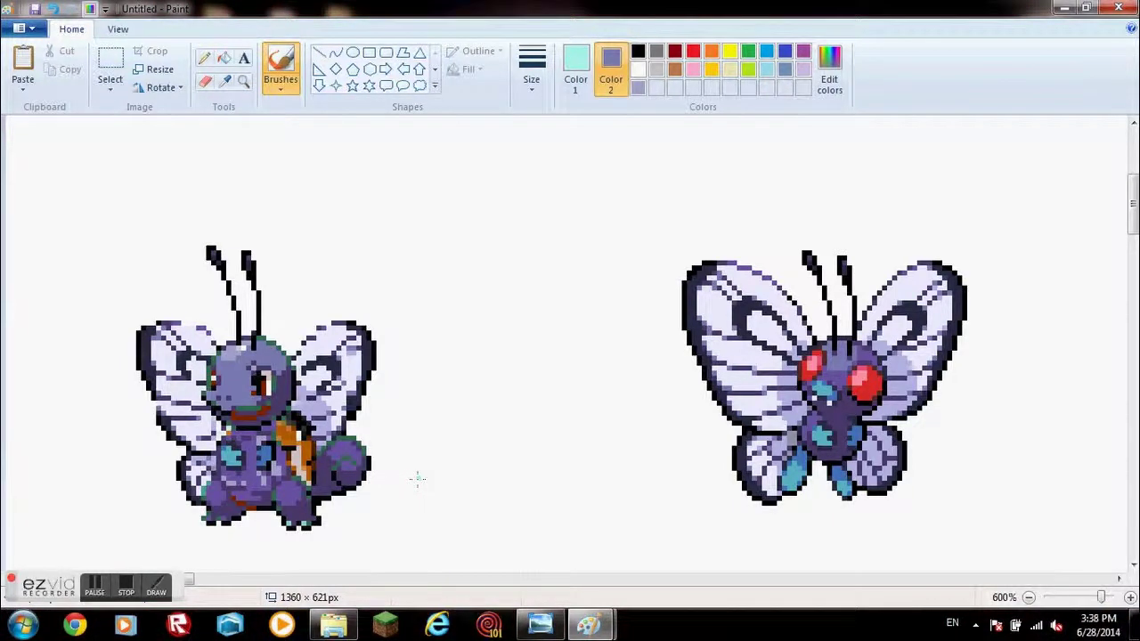
left_click(224, 80)
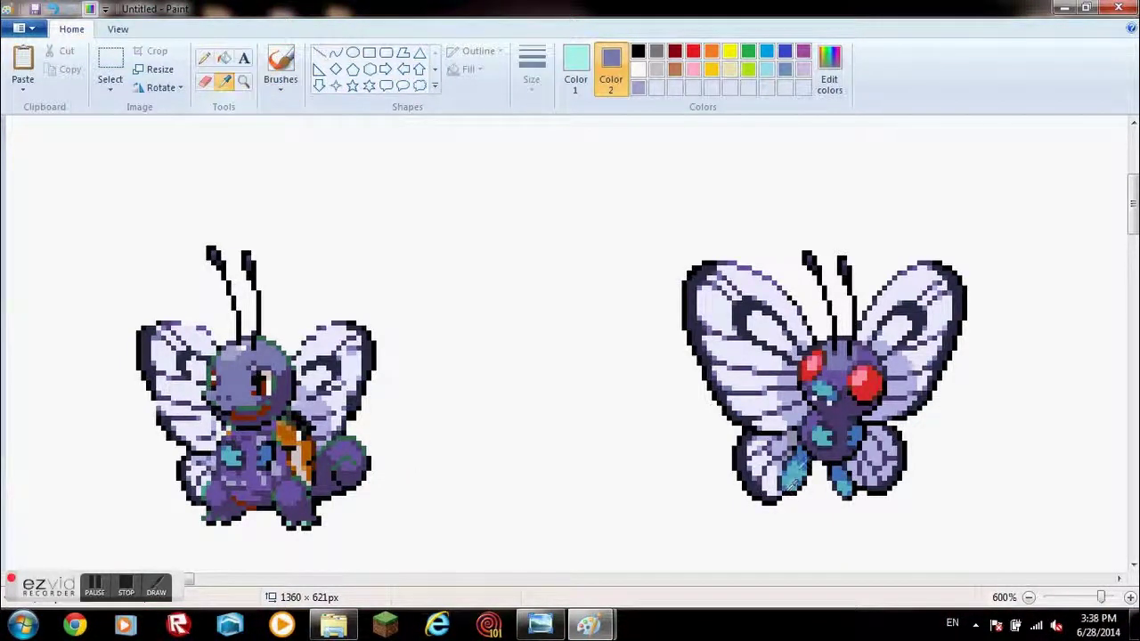
left_click(303, 492)
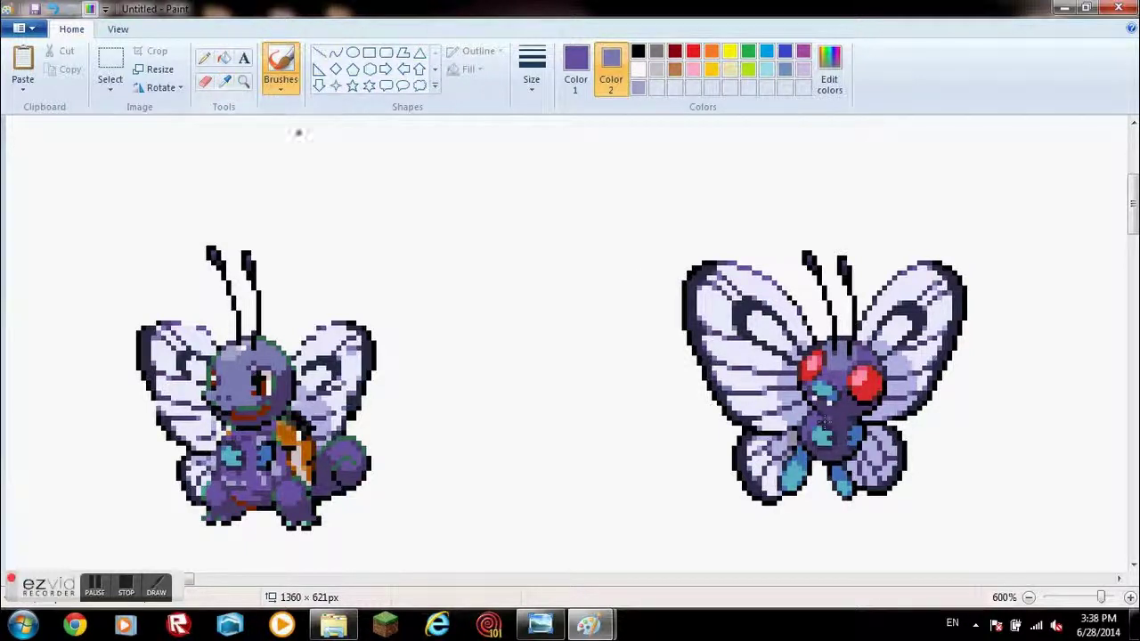
left_click(224, 80)
right_click(791, 458)
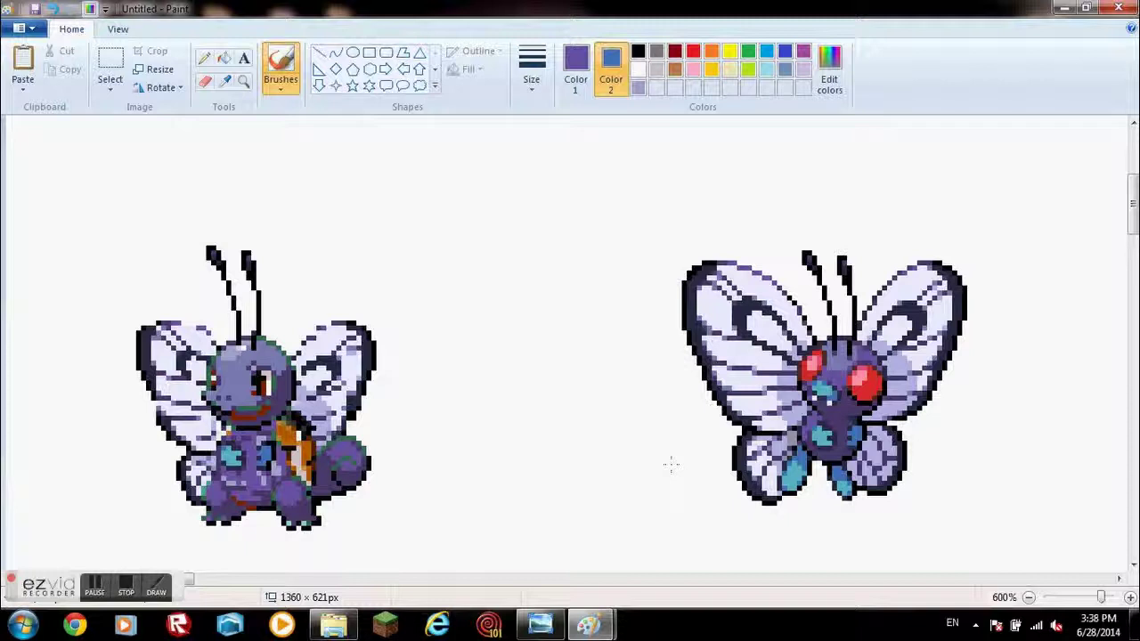
left_click(208, 80)
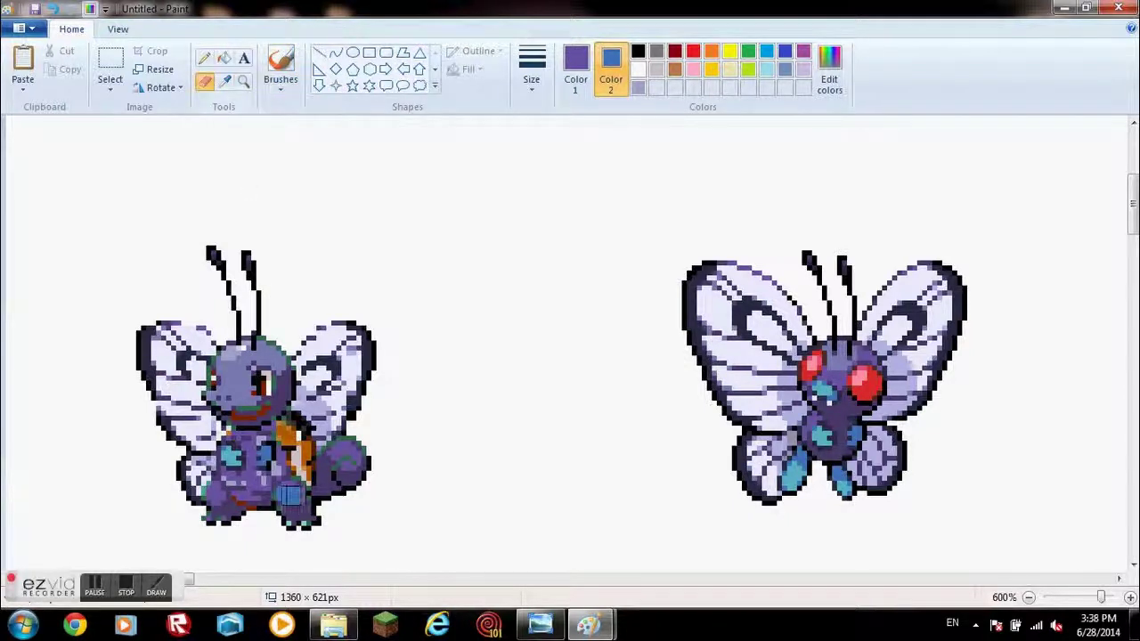
left_click_drag(291, 491, 296, 501)
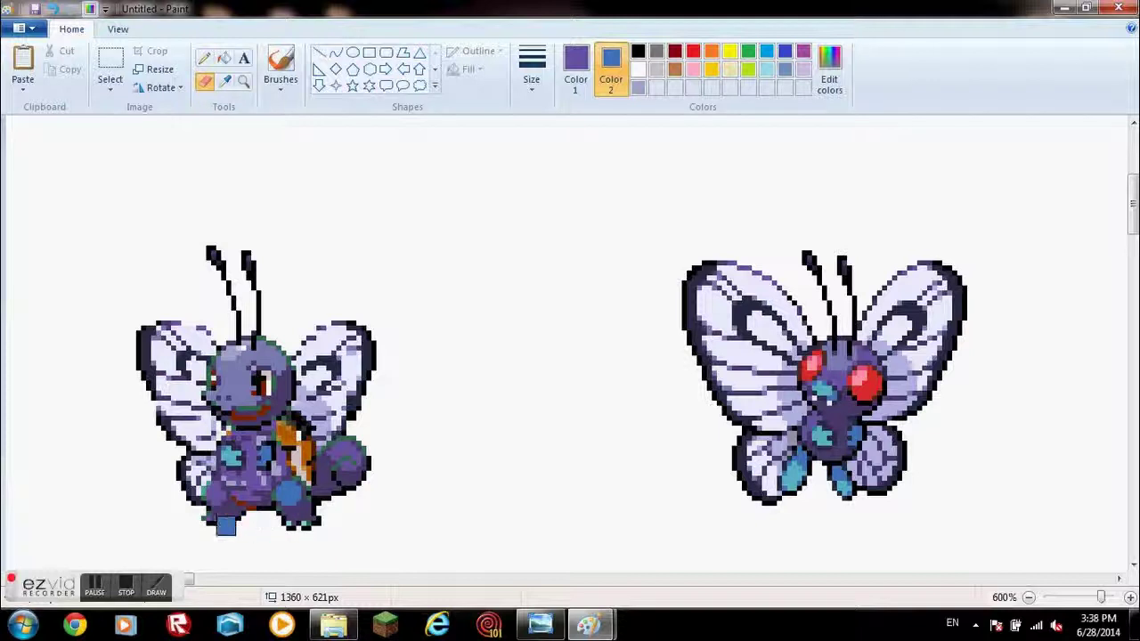
left_click_drag(216, 500, 214, 495)
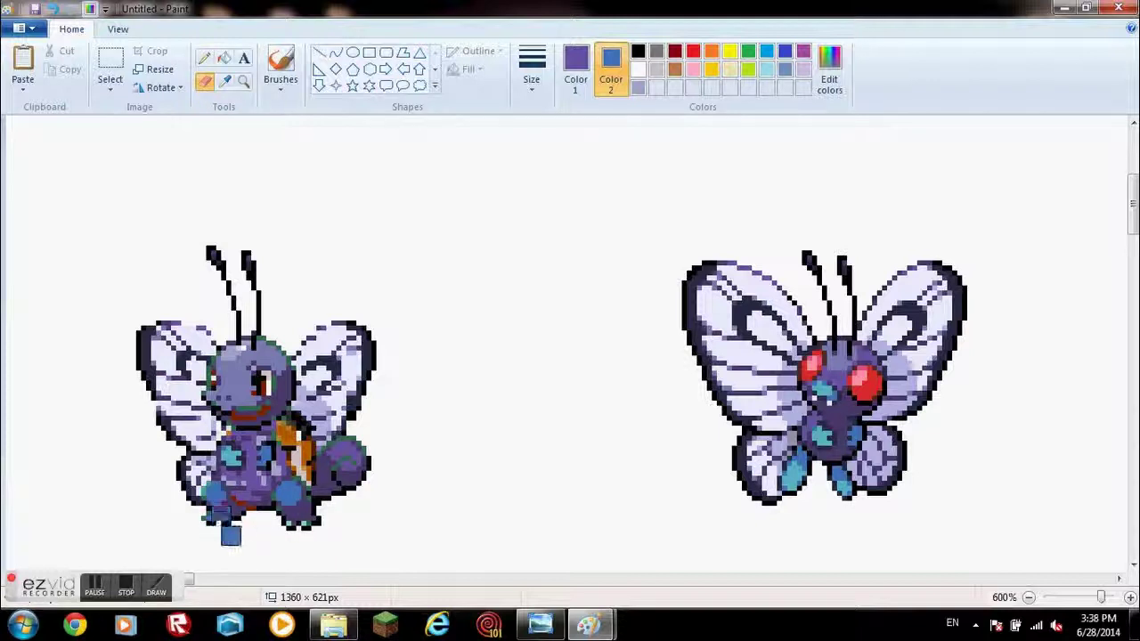
left_click_drag(347, 468, 335, 450)
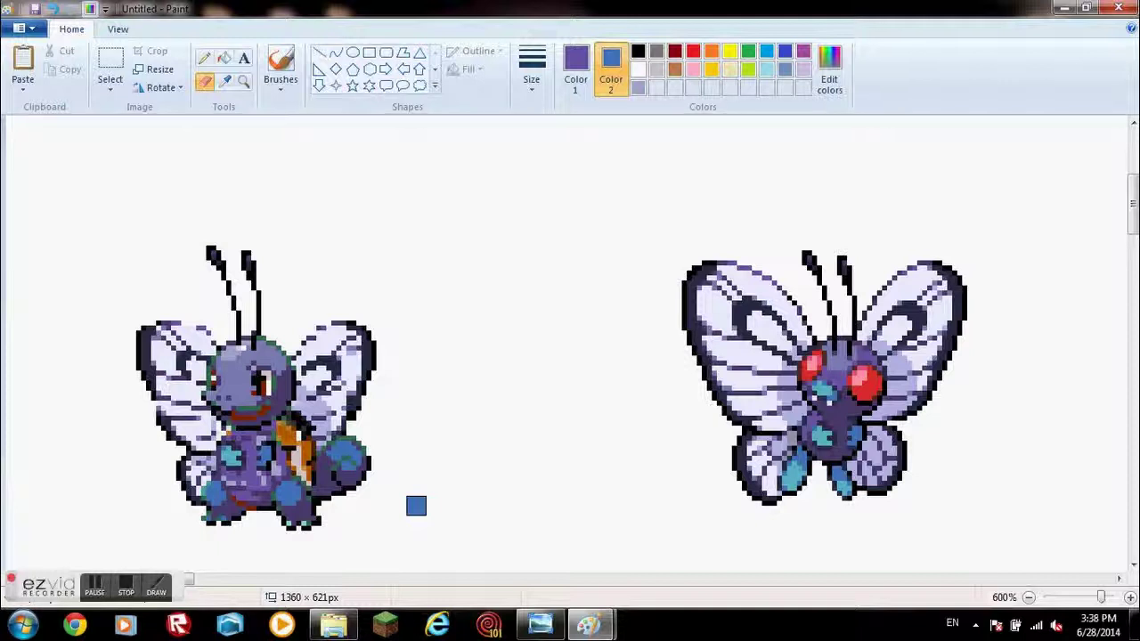
Replace the dark purple shading on Squirtle's feet and tail with teal sampled from Butterfree's foot, using the colour-replacing Eraser
left_click(225, 81)
left_click(311, 506)
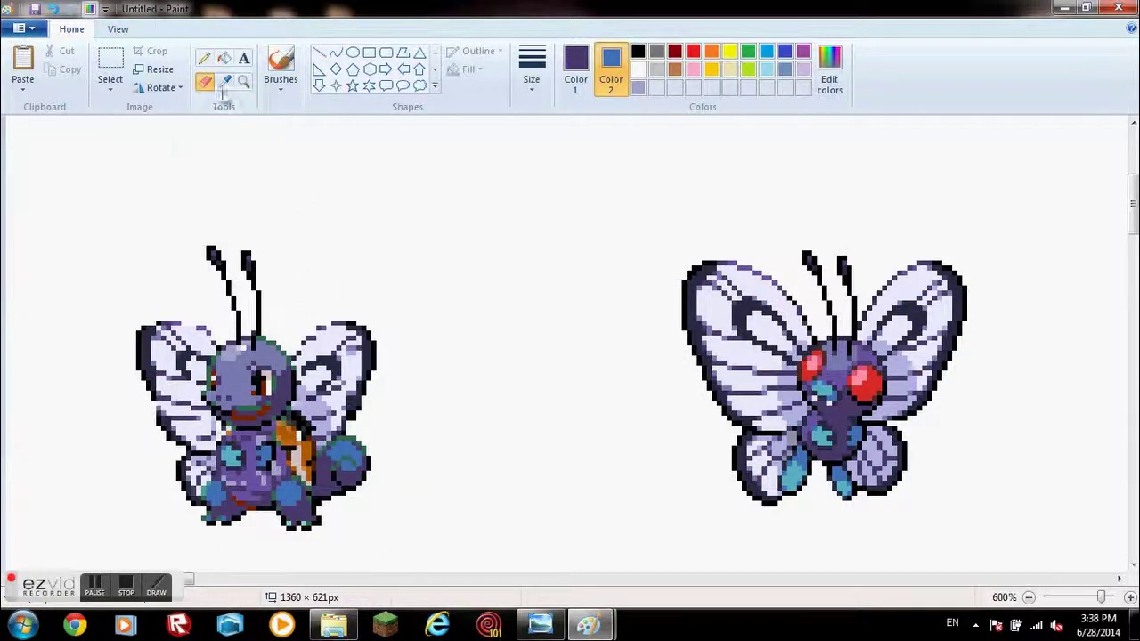
right_click(791, 481)
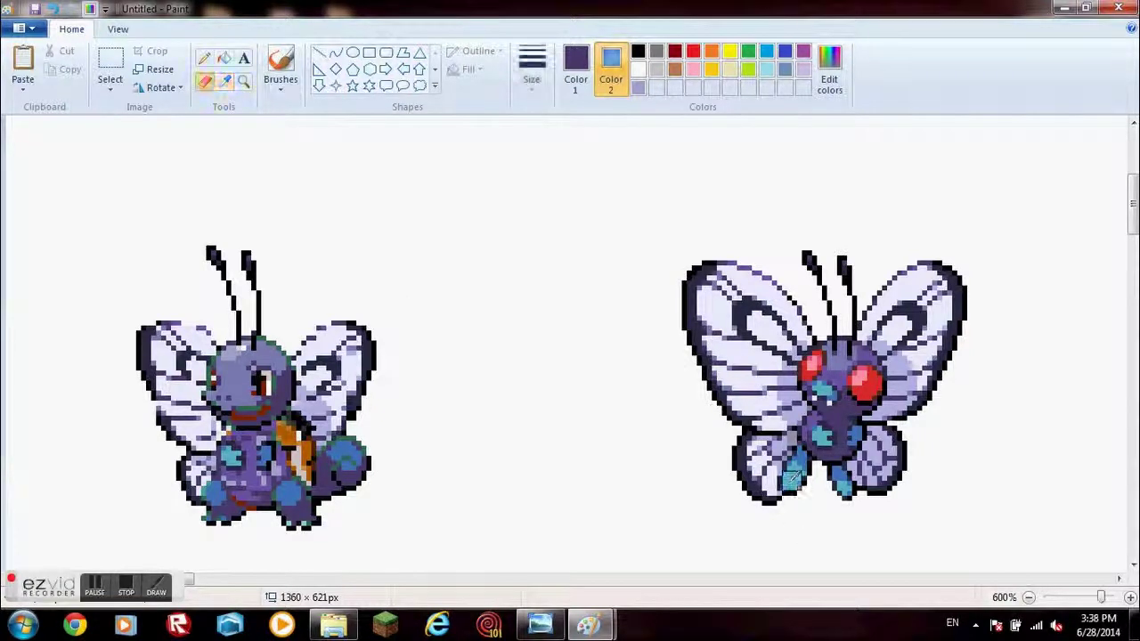
mouse_move(300, 526)
left_mouse_down()
mouse_move(236, 536)
mouse_move(215, 525)
mouse_move(261, 525)
mouse_move(341, 469)
left_mouse_up()
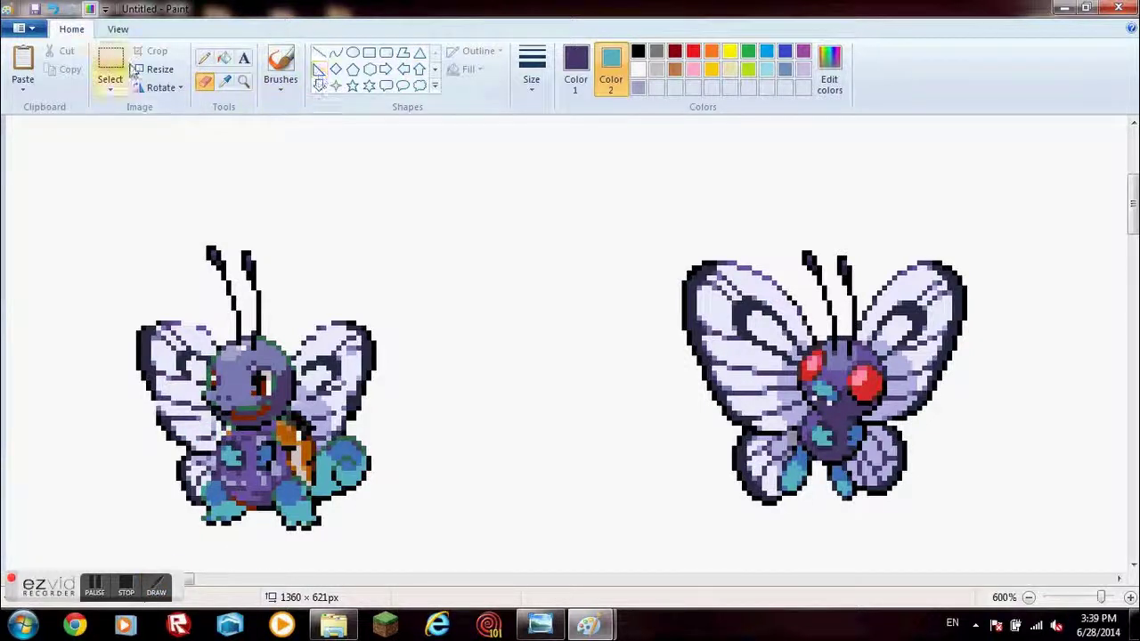
Remove the original Butterfree sprite from the canvas, using white as the background colour
left_click(637, 70)
mouse_move(682, 277)
left_mouse_down()
mouse_move(891, 510)
mouse_move(882, 550)
mouse_move(716, 380)
mouse_move(816, 521)
mouse_move(826, 500)
mouse_move(716, 427)
mouse_move(706, 366)
mouse_move(636, 241)
mouse_move(886, 406)
mouse_move(1077, 481)
left_mouse_up()
left_click(110, 67)
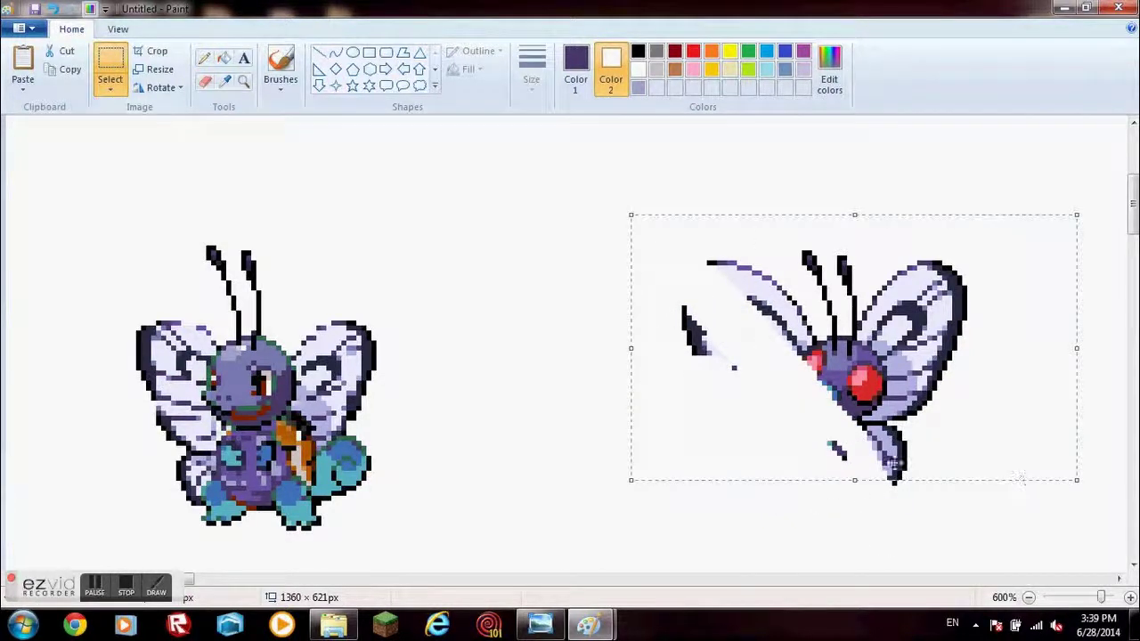
right_click(856, 251)
left_click(890, 259)
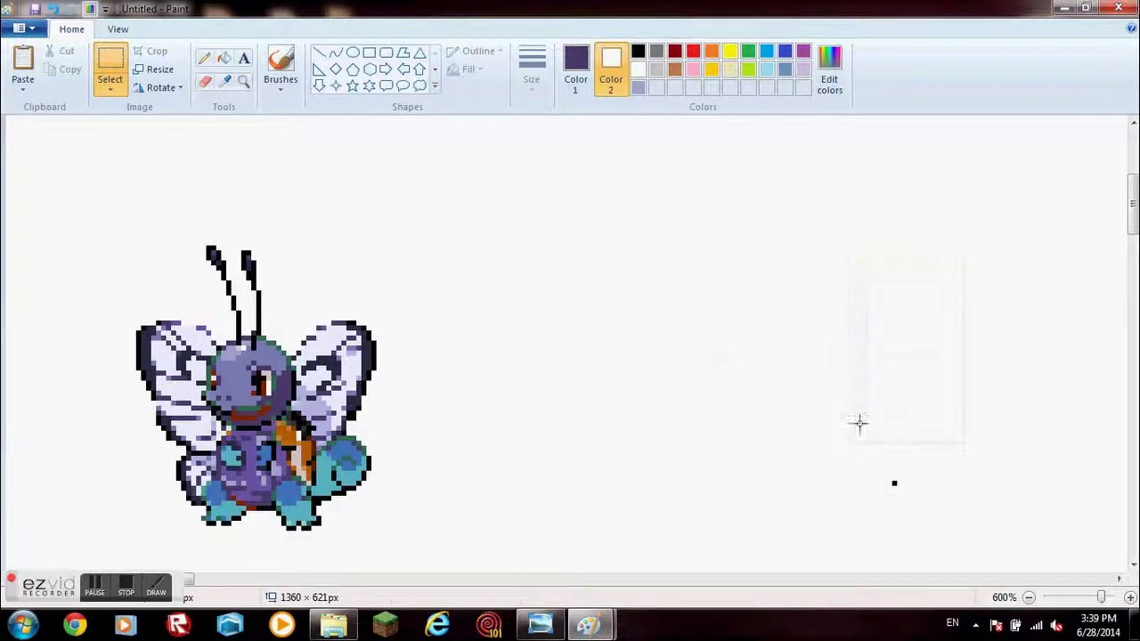
Move the finished winged Squirtle sprite into the upper-left corner of the canvas, with its antennae and wing close to the edges
left_click_drag(1101, 597, 1086, 602)
left_click_drag(29, 150, 183, 279)
left_click_drag(118, 264, 78, 217)
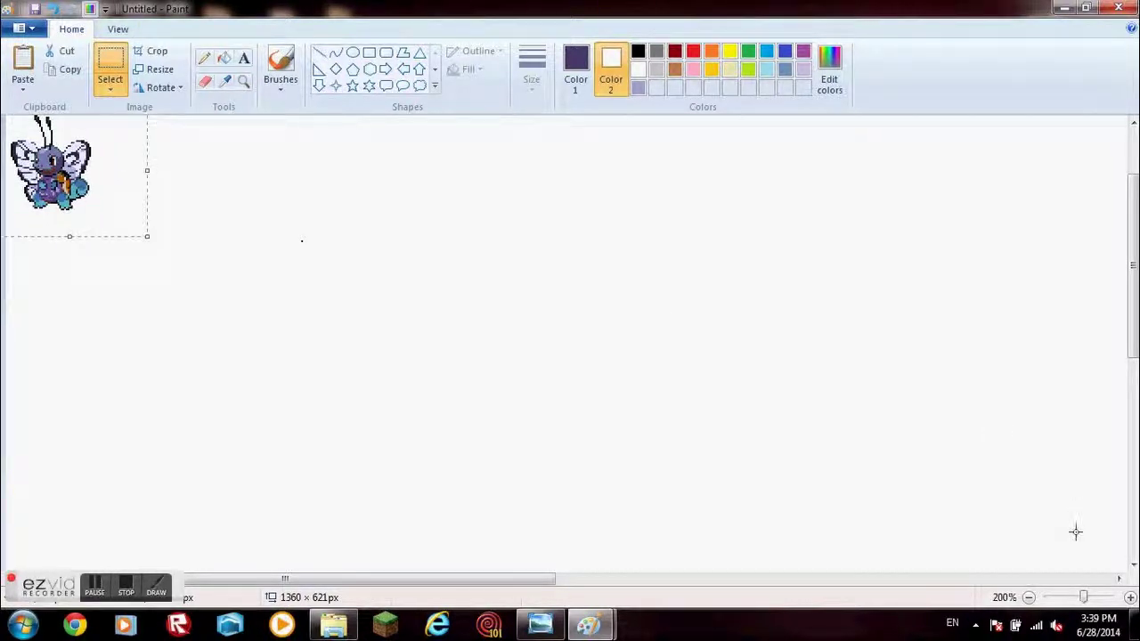
left_click_drag(1084, 597, 1101, 597)
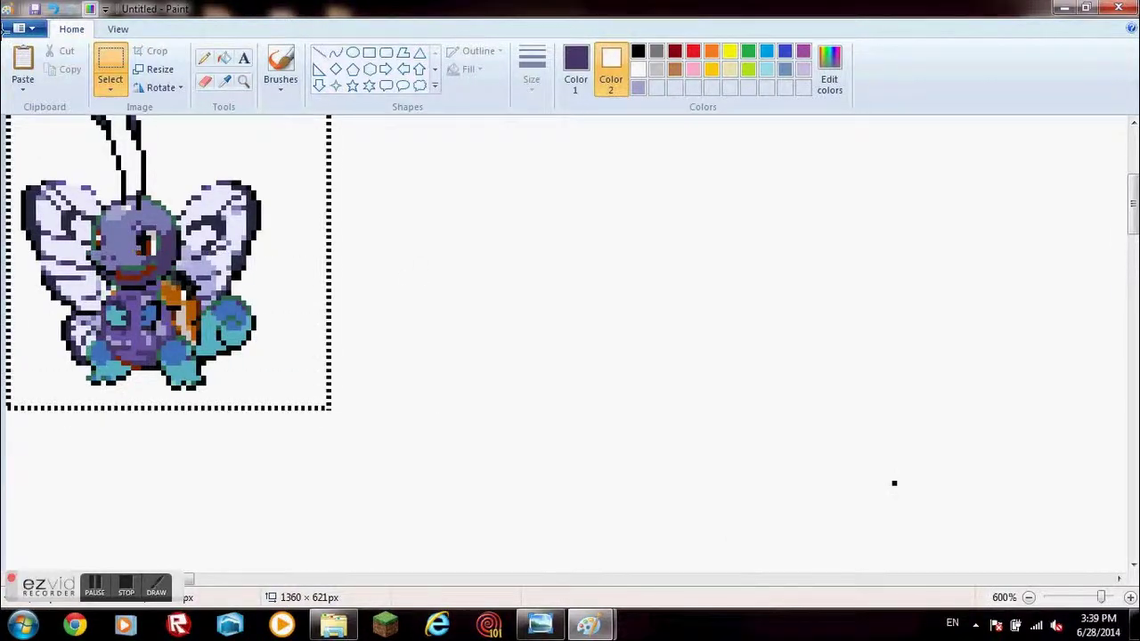
left_click_drag(138, 222, 129, 221)
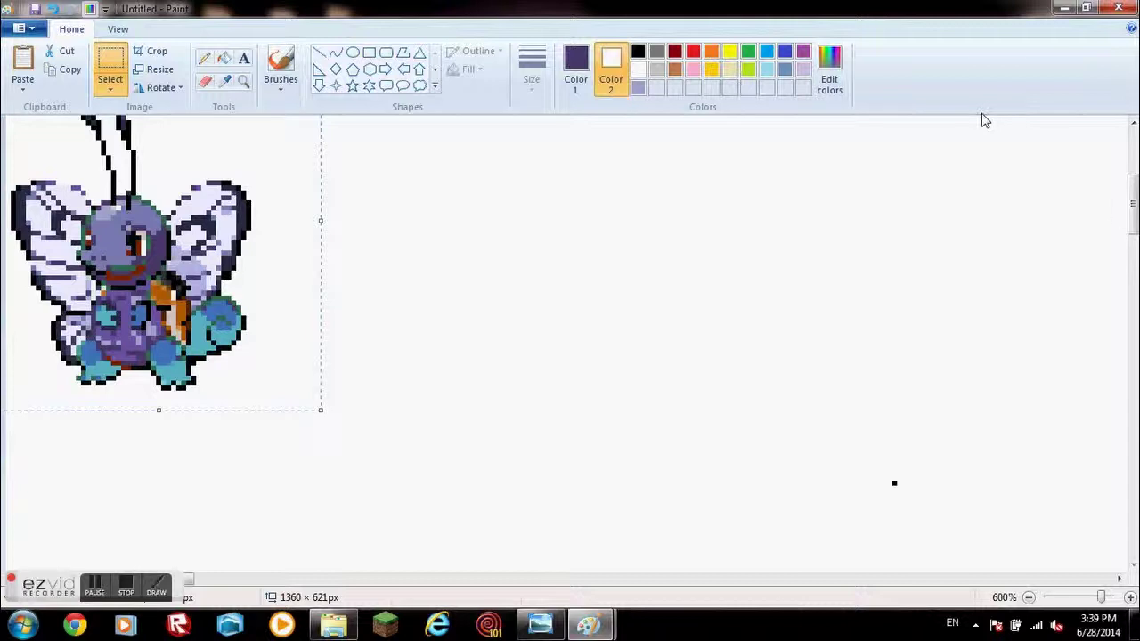
left_click_drag(1134, 214, 1133, 187)
left_click_drag(138, 507, 128, 318)
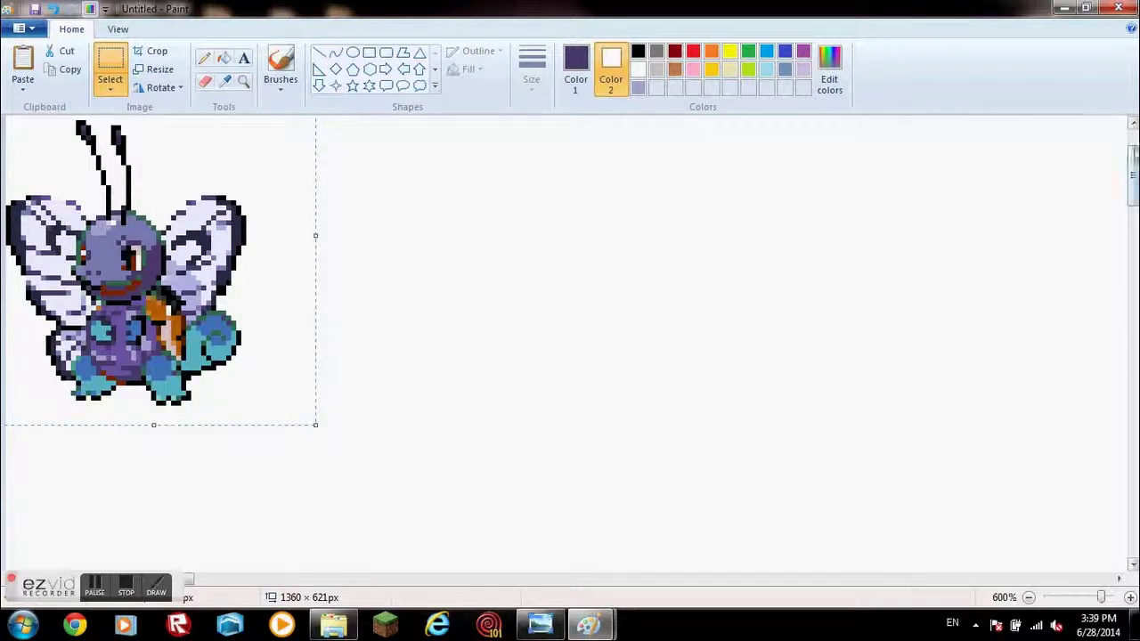
left_click_drag(1134, 160, 1134, 142)
left_click_drag(134, 406, 132, 296)
left_click(522, 364)
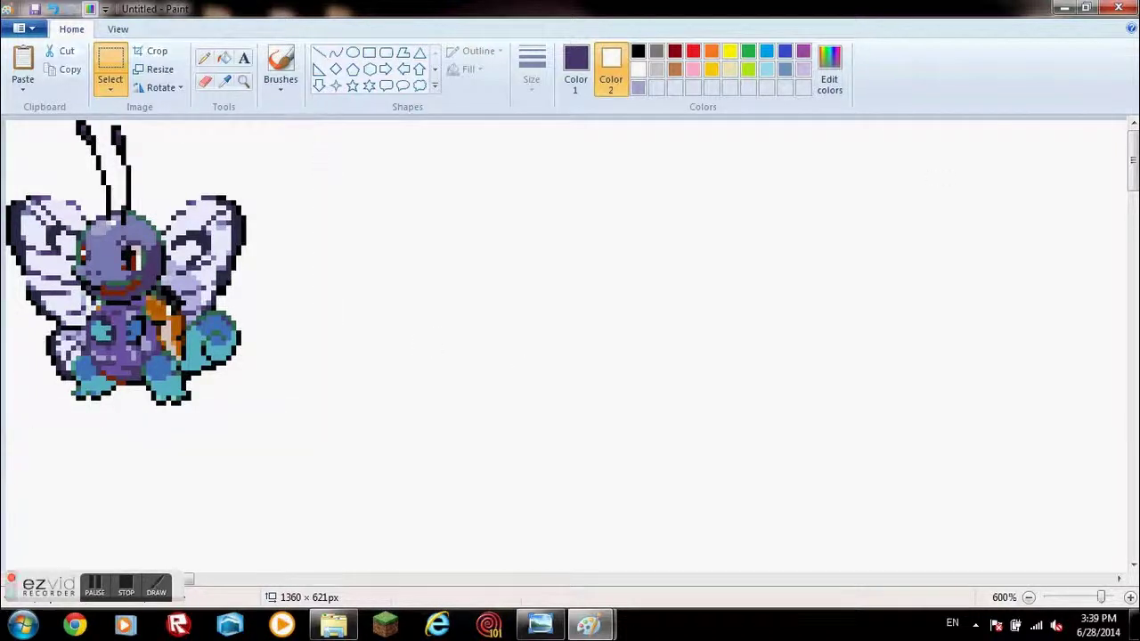
Shrink the canvas around the sprite to 64 × 64 px
left_click_drag(1103, 598, 1065, 602)
left_click_drag(574, 381, 49, 160)
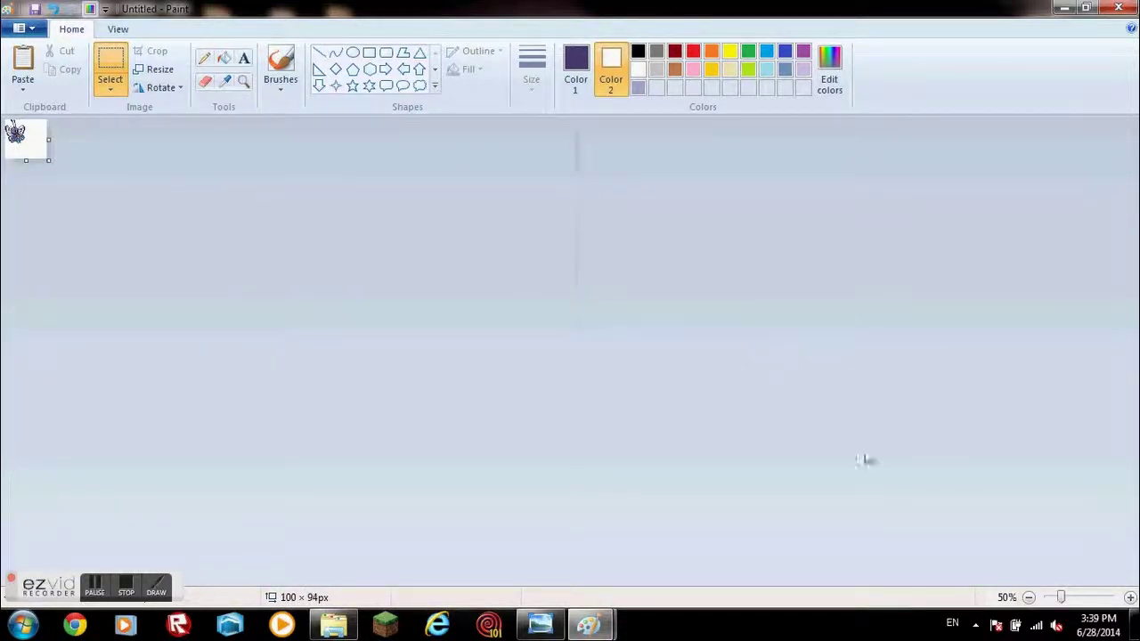
left_click_drag(1060, 596, 1096, 597)
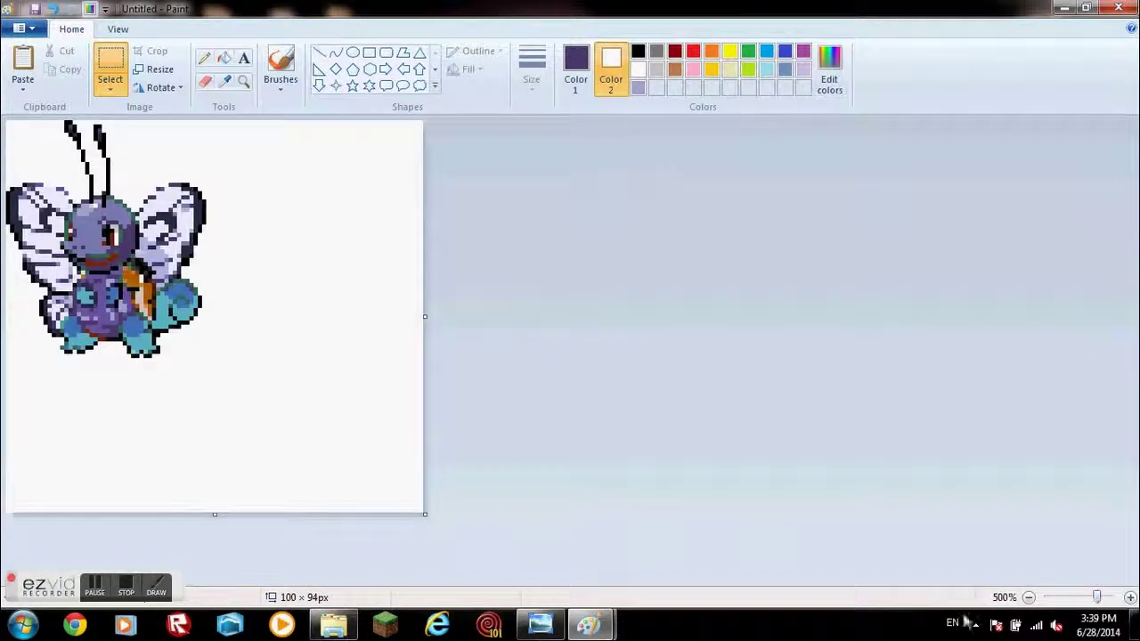
left_click_drag(433, 520, 264, 389)
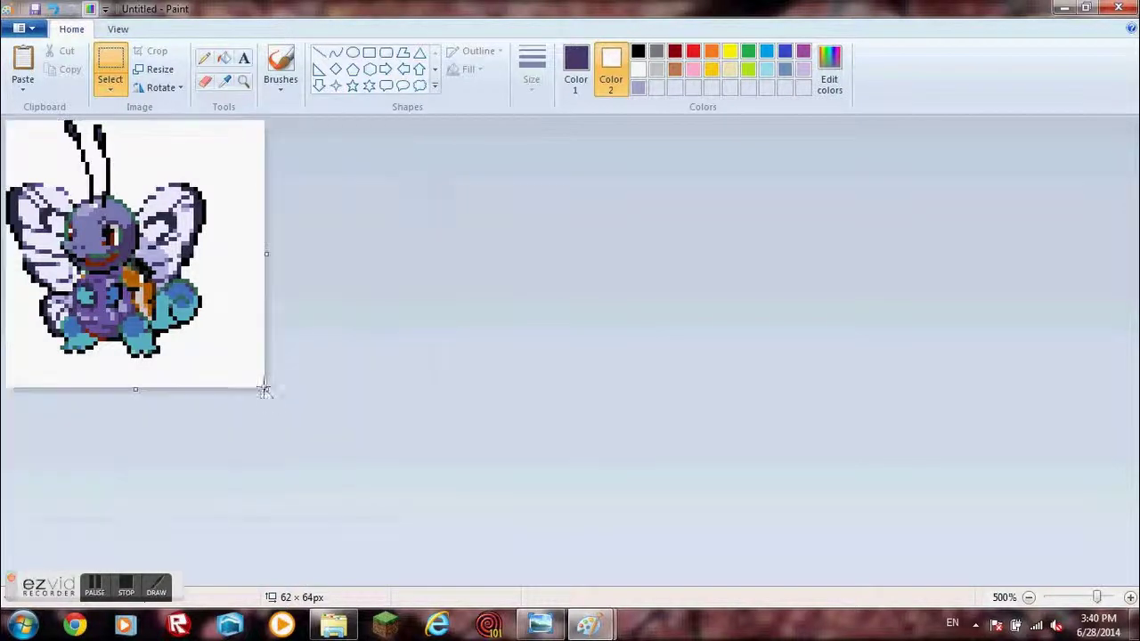
mouse_move(266, 254)
left_mouse_down()
mouse_move(248, 254)
mouse_move(275, 257)
left_mouse_up()
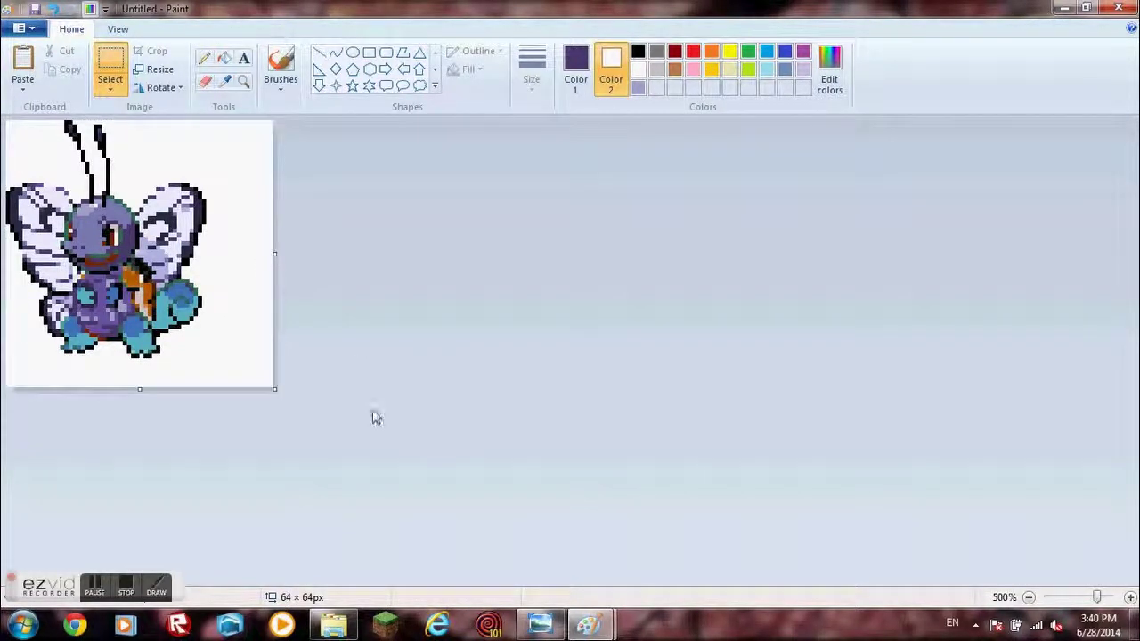
Shift the whole winged Squirtle sprite right and slightly down so that it sits centred on the 64 × 64 px canvas
left_click_drag(248, 373, 7, 122)
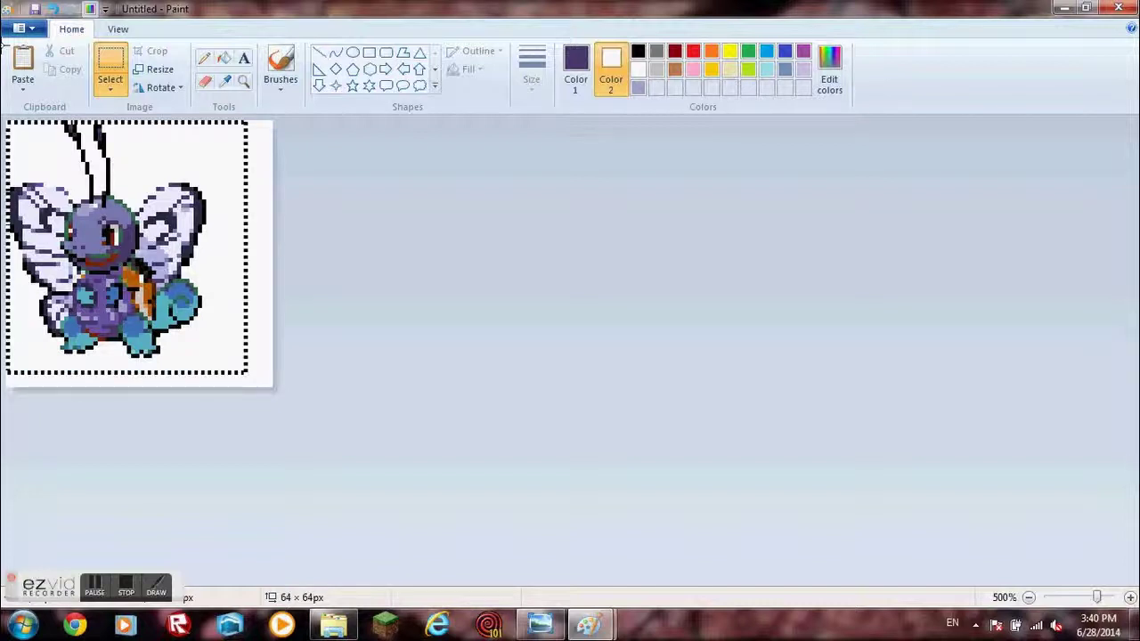
left_click_drag(96, 261, 121, 267)
left_click(528, 408)
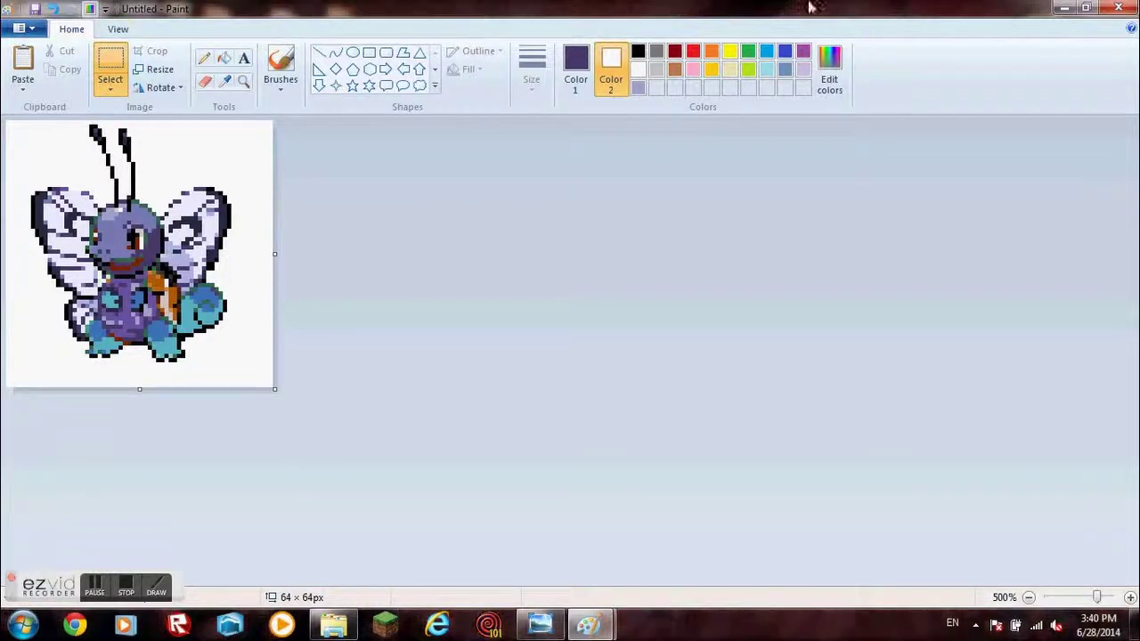
Close the drawing and save it as a PNG named Squirtlefree in the Pictures library
left_click(1119, 8)
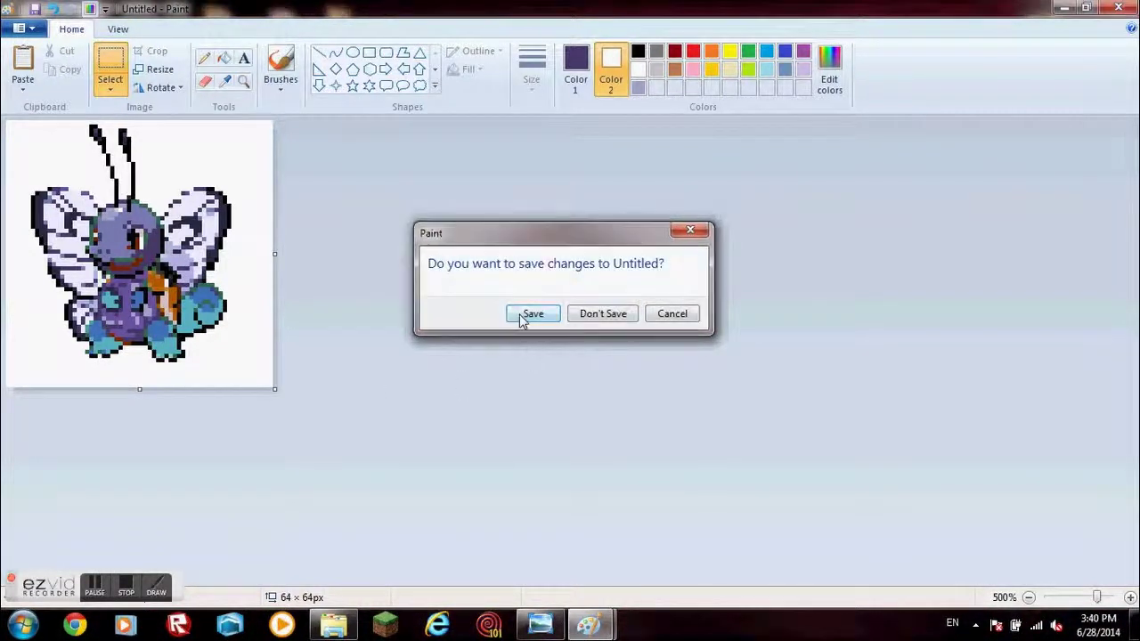
left_click(525, 313)
key("BackSpace")
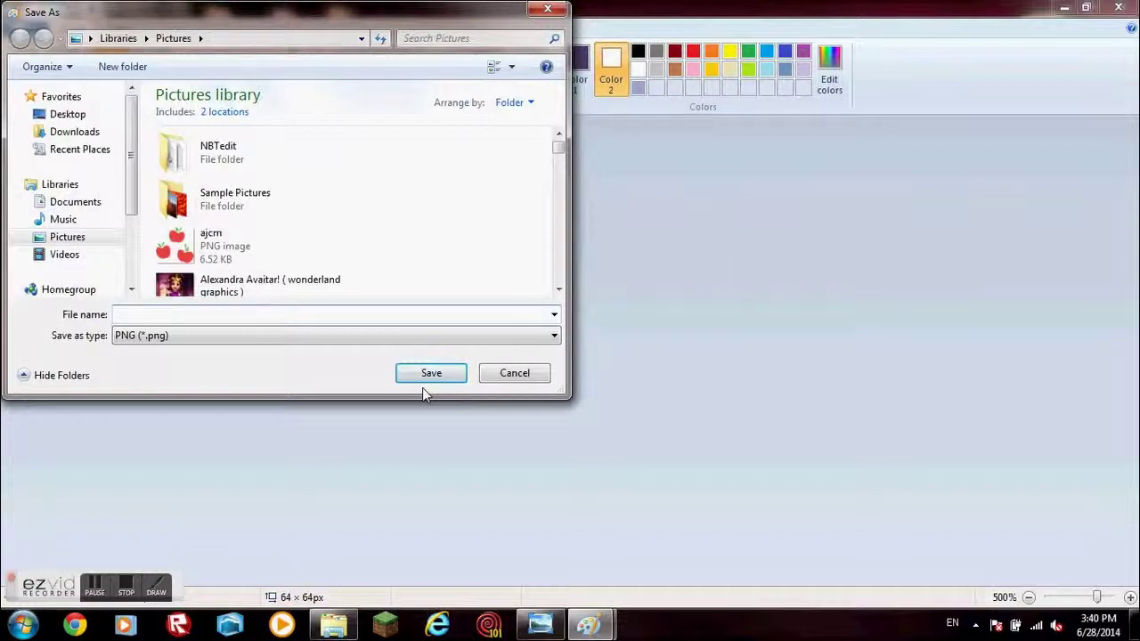
type("S")
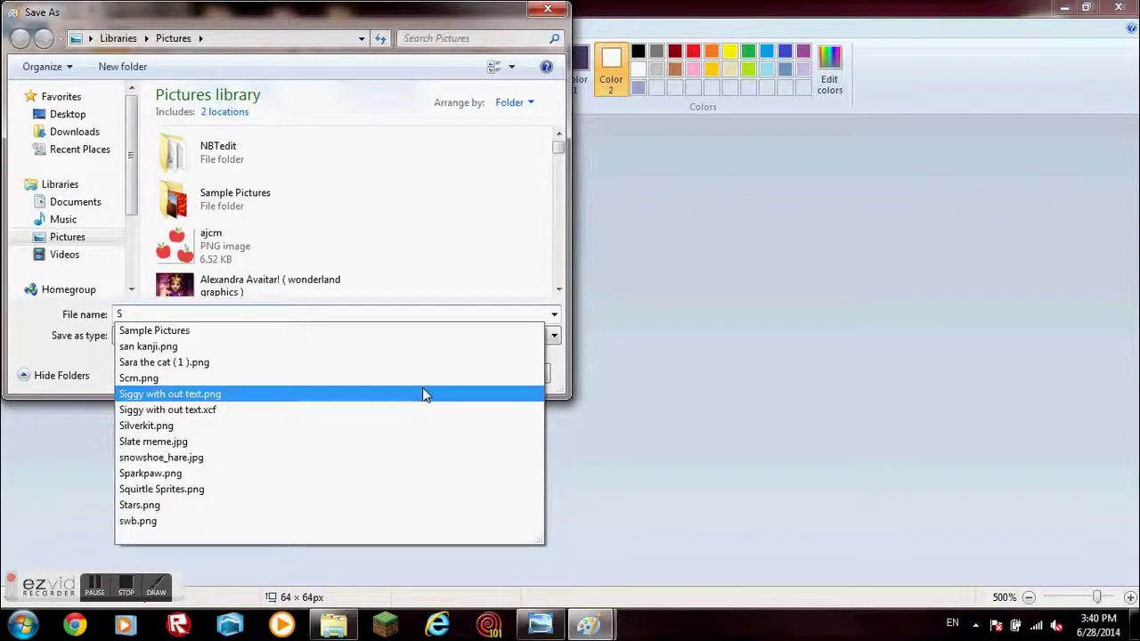
key("BackSpace")
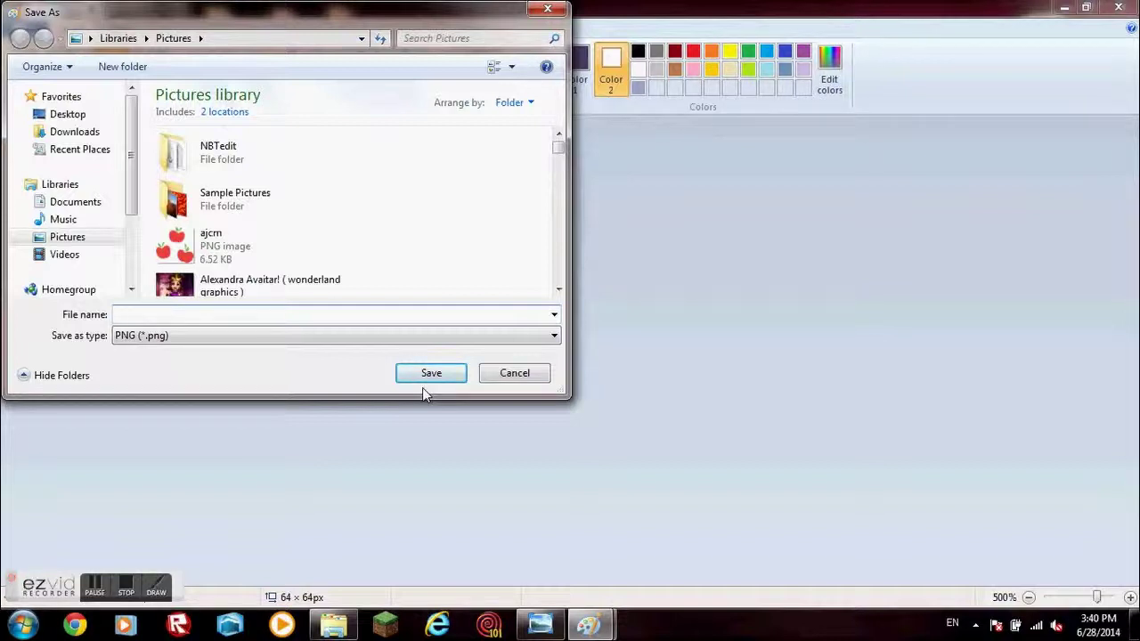
type("Sq")
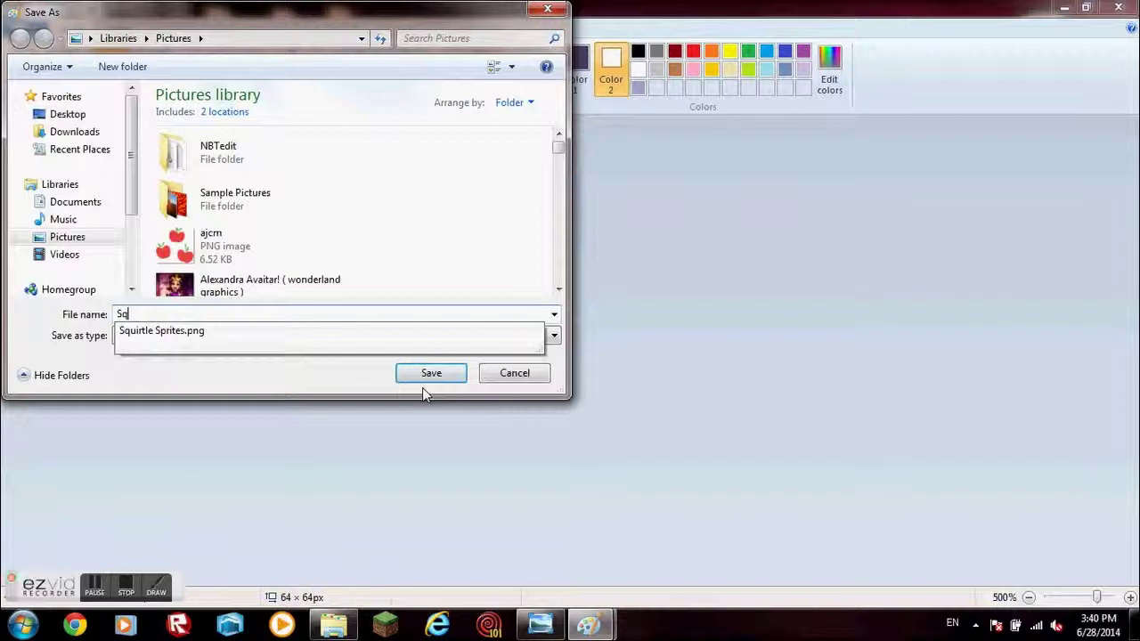
type("ui")
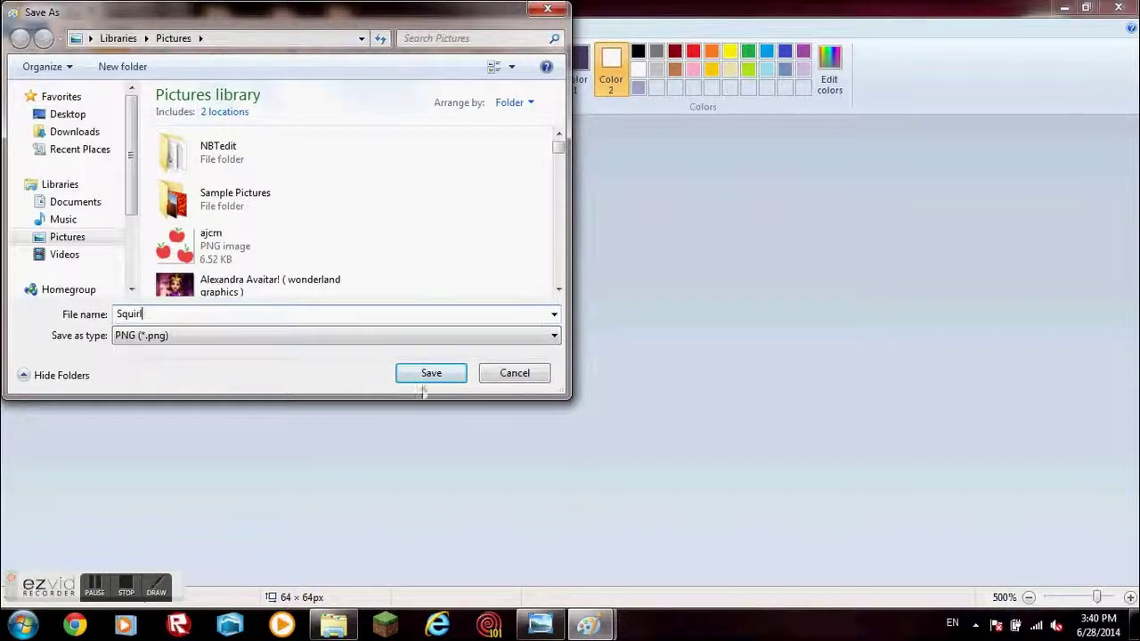
type("rtlefree")
key("Return")
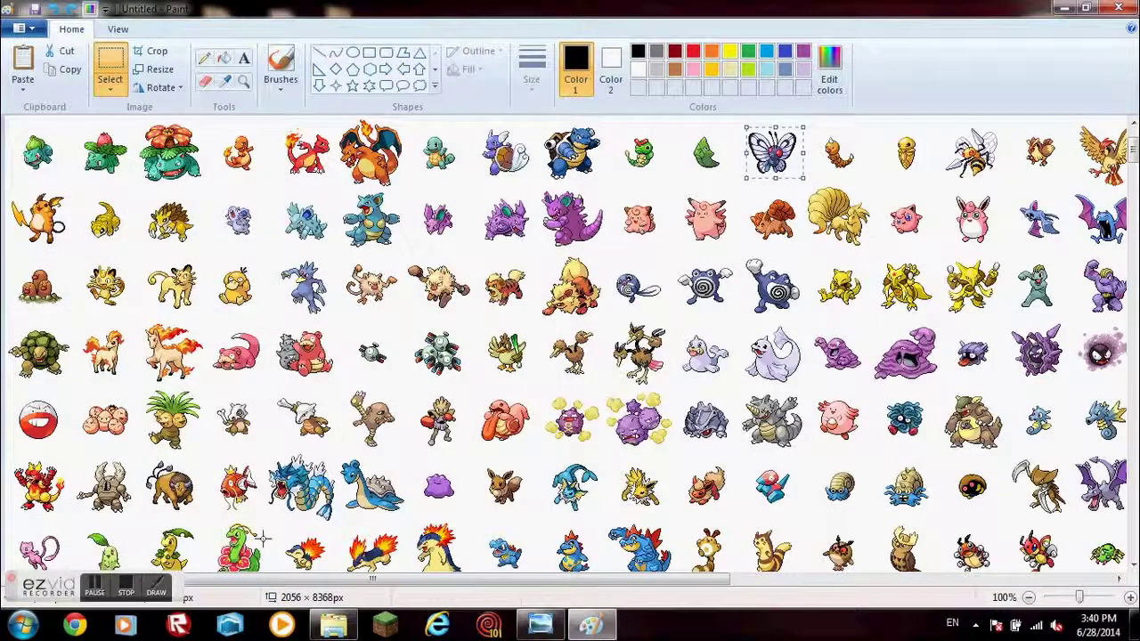
left_click(1062, 7)
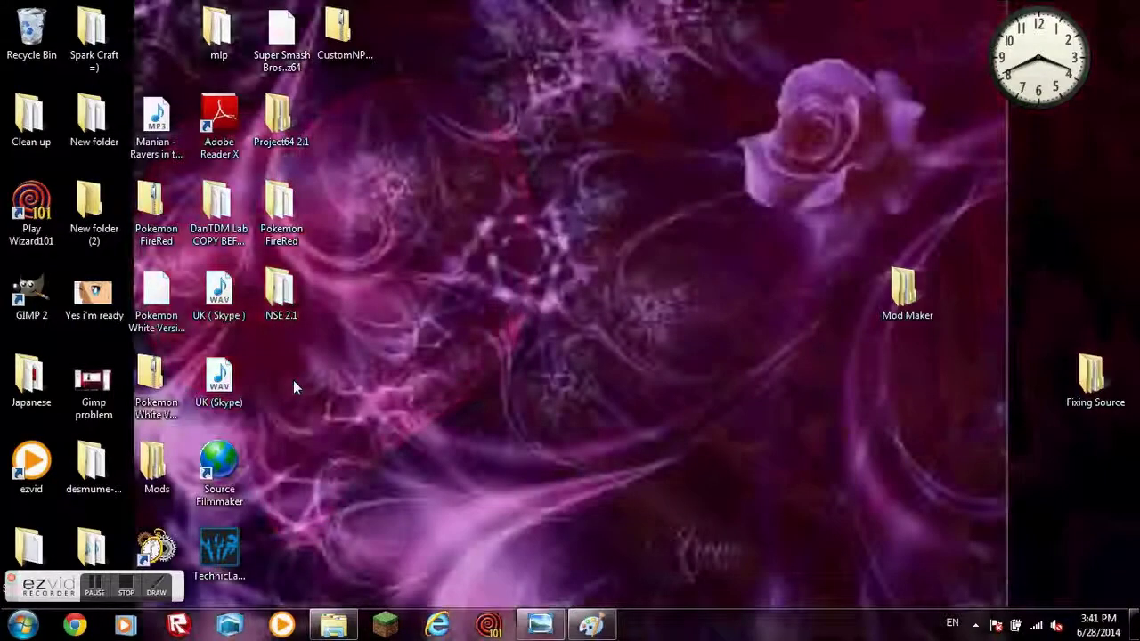
left_click(118, 589)
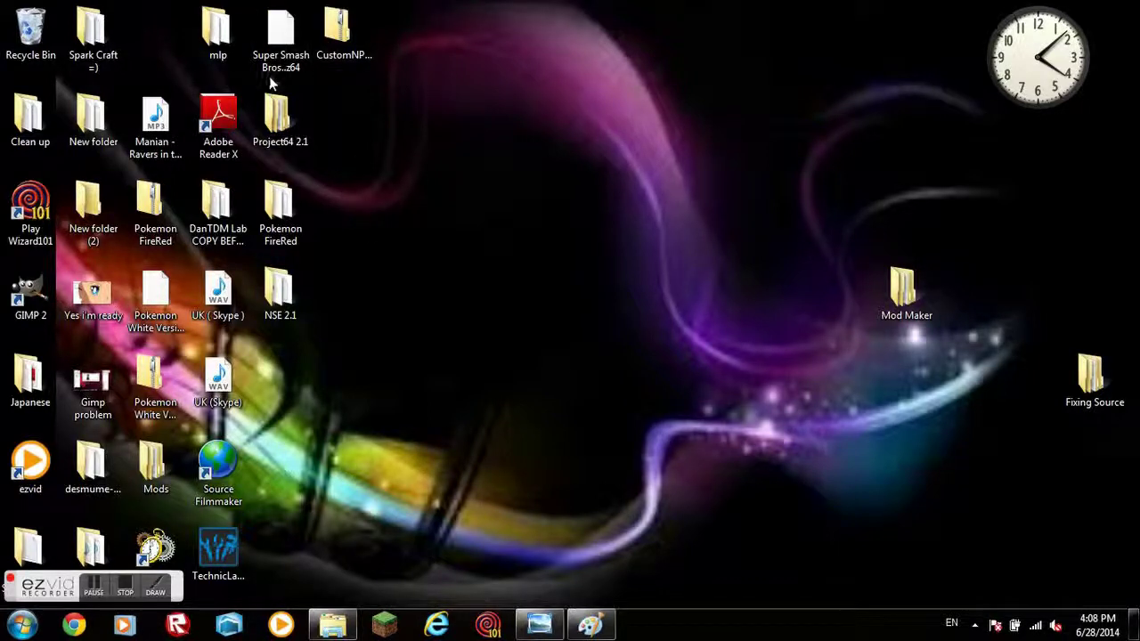
Copy Butterfree's back-view sprite from the Pokemon sprite sheet and open a new, blank Paint drawing
left_click(590, 626)
left_click_drag(1132, 145, 1103, 239)
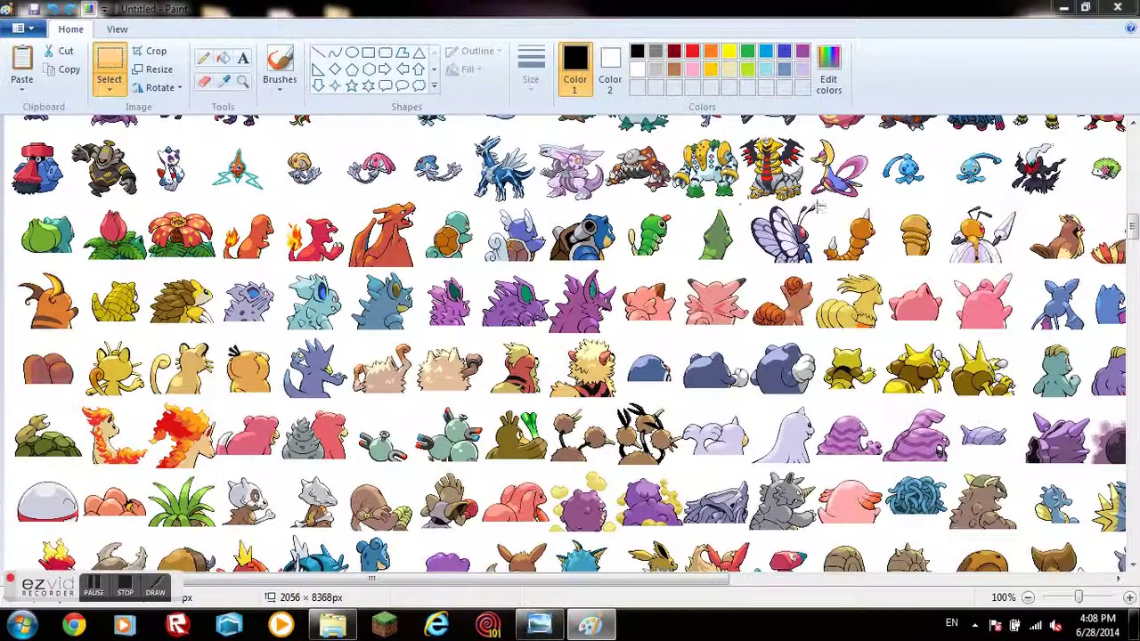
left_click_drag(820, 201, 753, 266)
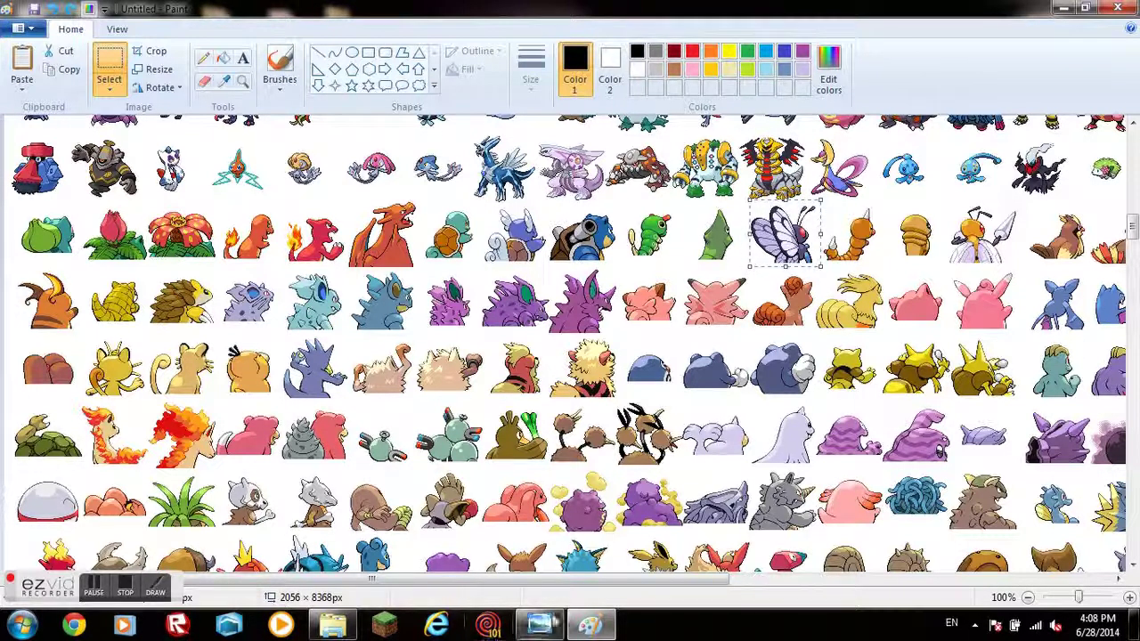
left_click(20, 626)
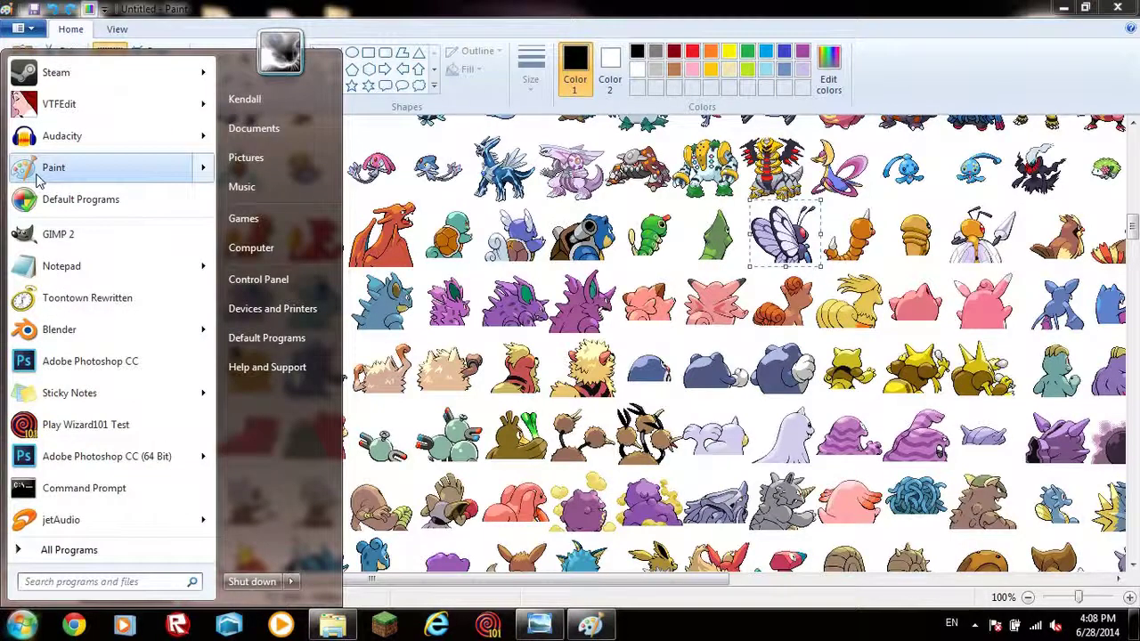
left_click(40, 169)
key("ctrl+v")
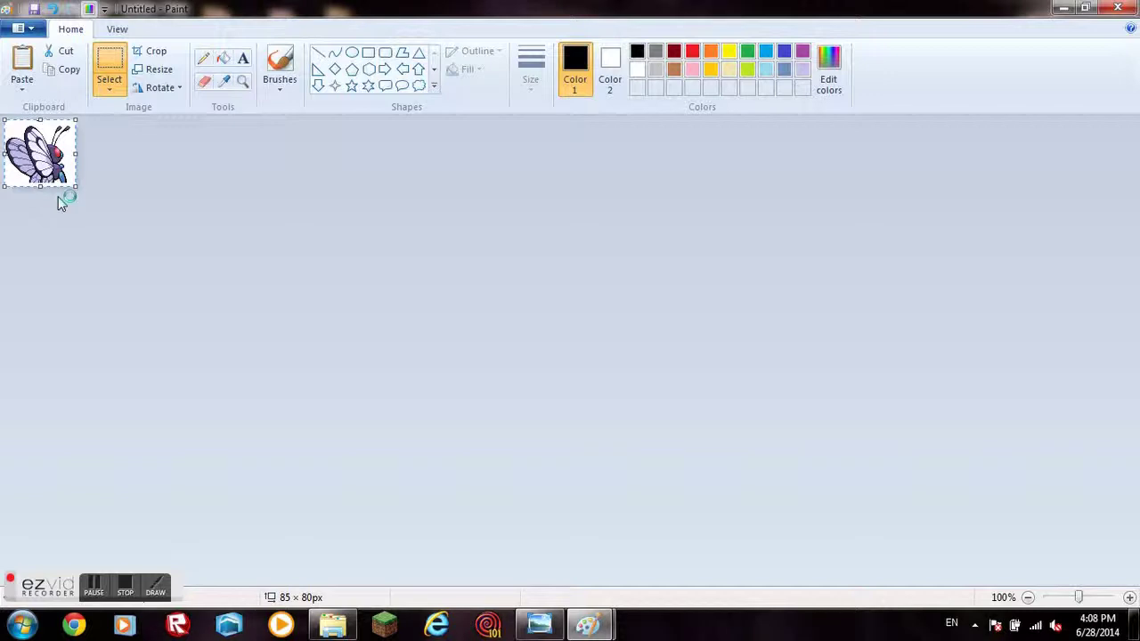
left_click_drag(75, 155, 450, 155)
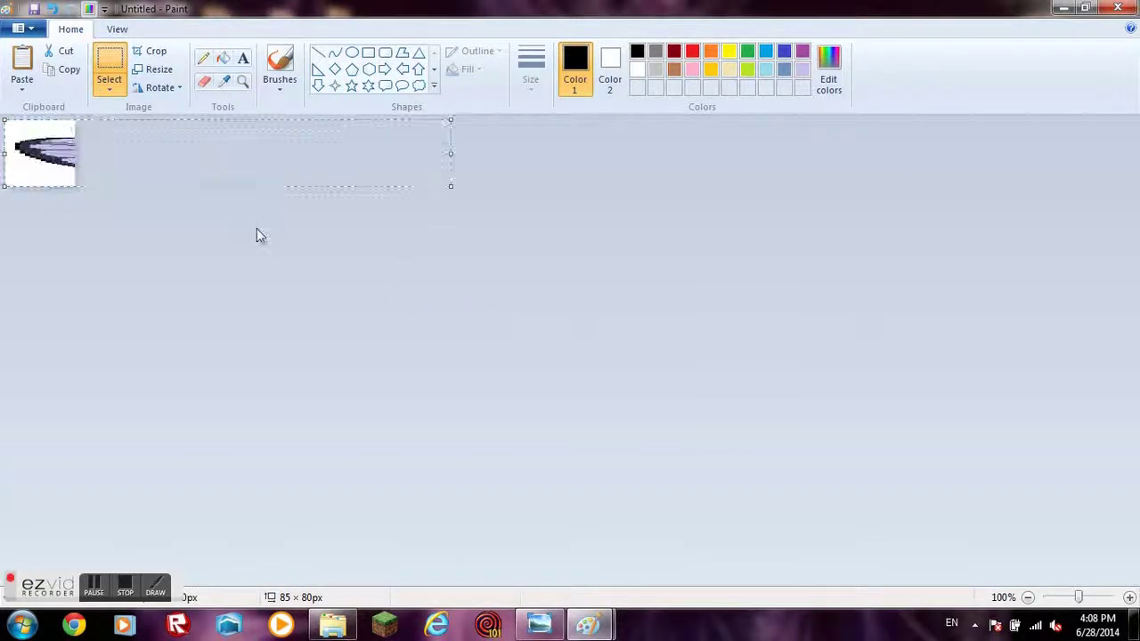
key("ctrl+z")
key("ctrl+z")
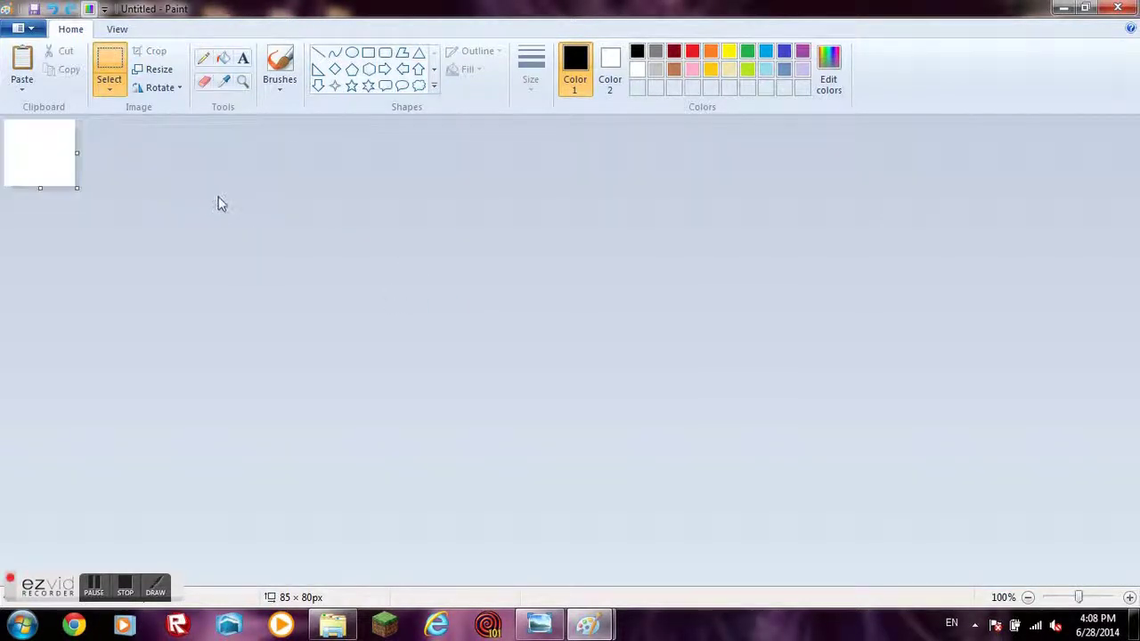
Enlarge the blank canvas to about 1352 × 606 px and place the copied Butterfree back sprite near its middle
left_click_drag(77, 187, 1078, 601)
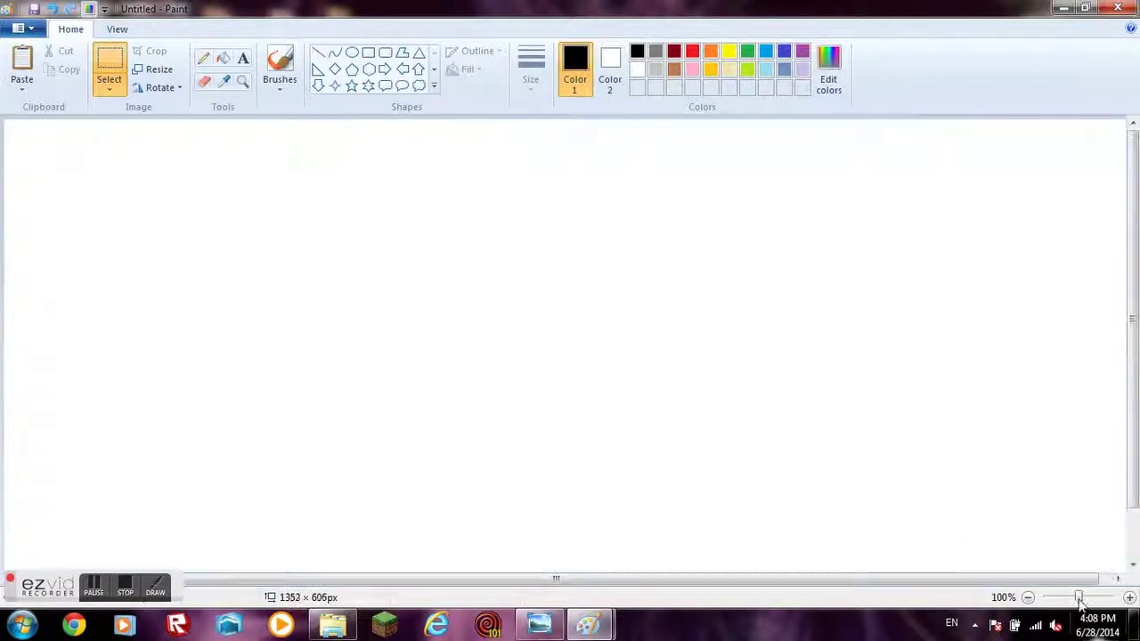
key("ctrl+v")
left_click_drag(67, 157, 457, 314)
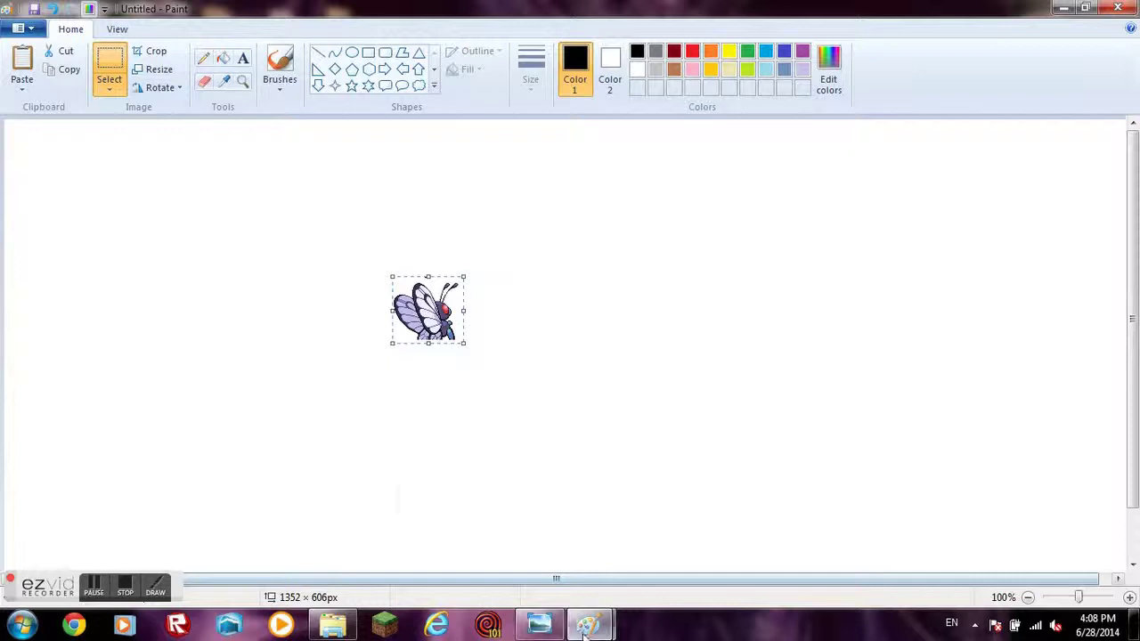
Copy Squirtle's back-view sprite from the sprite sheet and place it to the right of Butterfree in the new drawing
mouse_move(586, 631)
left_click(561, 521)
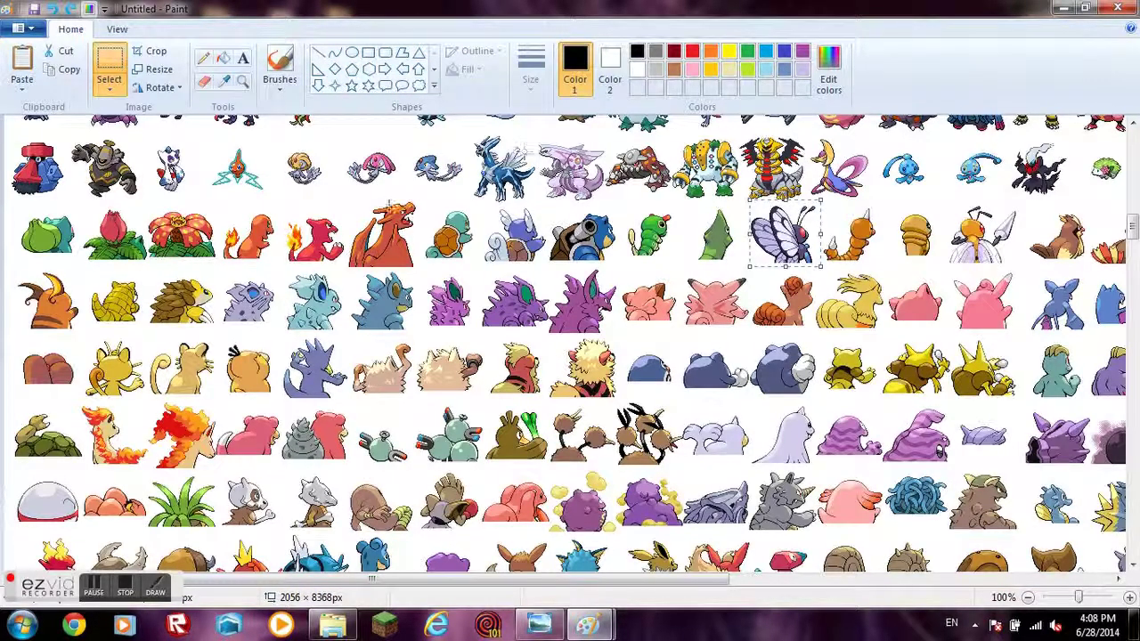
left_click_drag(422, 198, 474, 266)
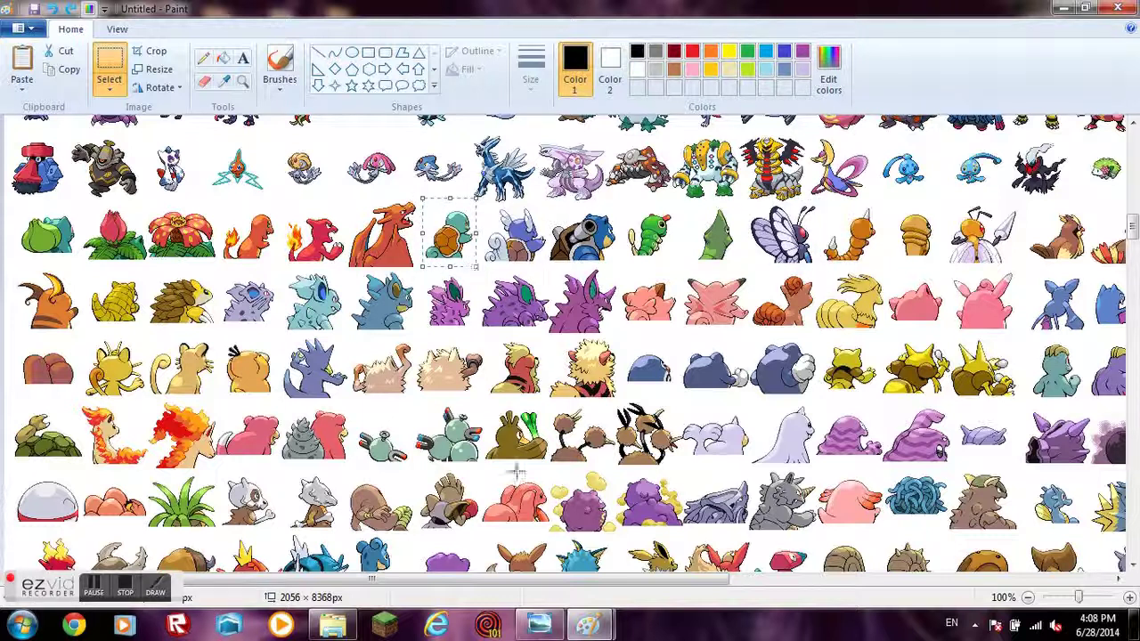
mouse_move(586, 628)
left_click(668, 535)
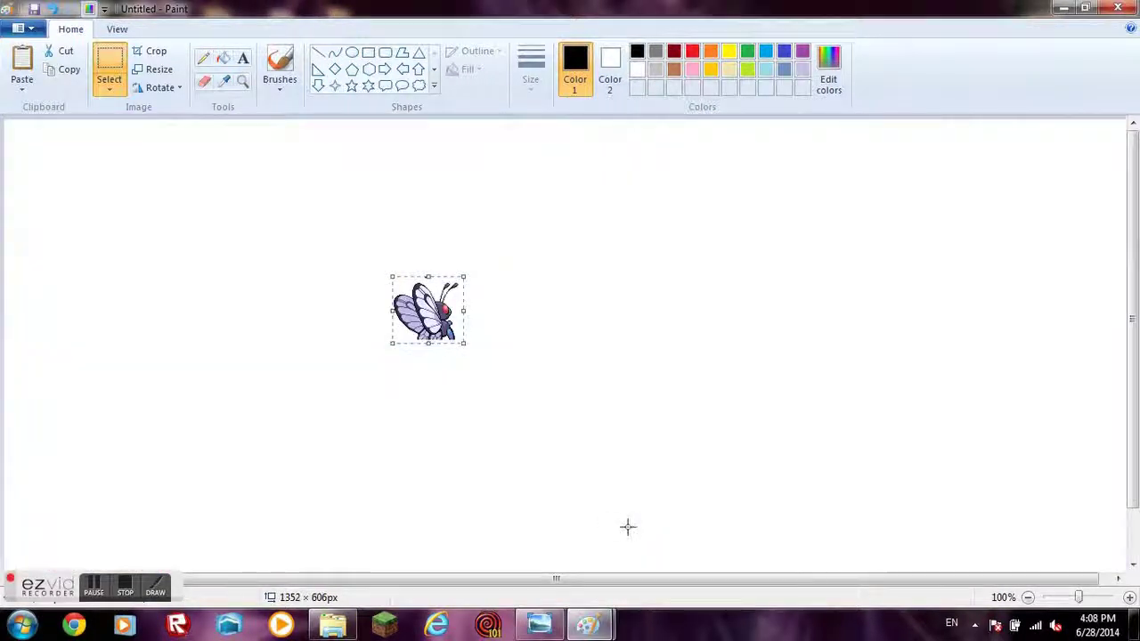
key("ctrl+v")
left_click_drag(36, 156, 514, 308)
Turn on transparent selection while keeping the rectangular selection shape
left_click(108, 89)
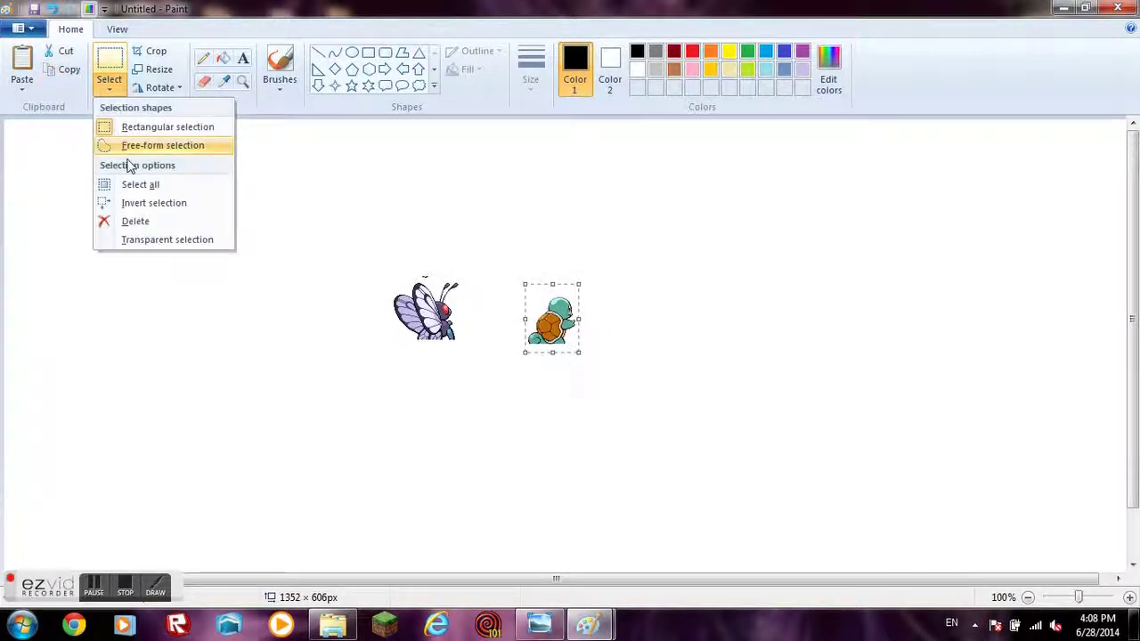
left_click(147, 237)
left_click(108, 89)
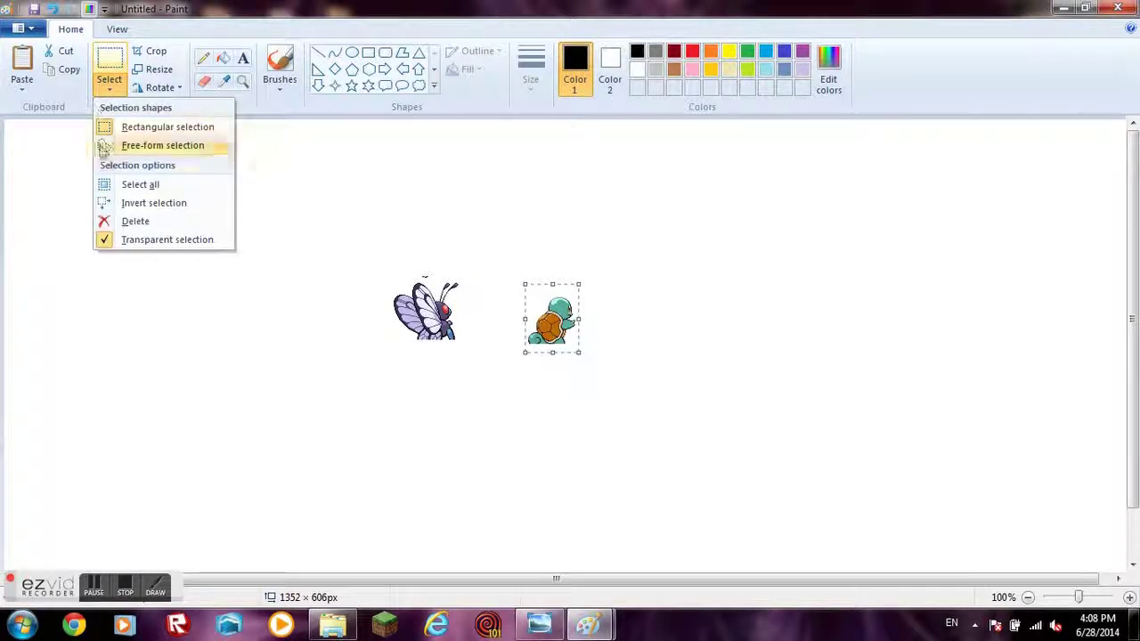
left_click(300, 198)
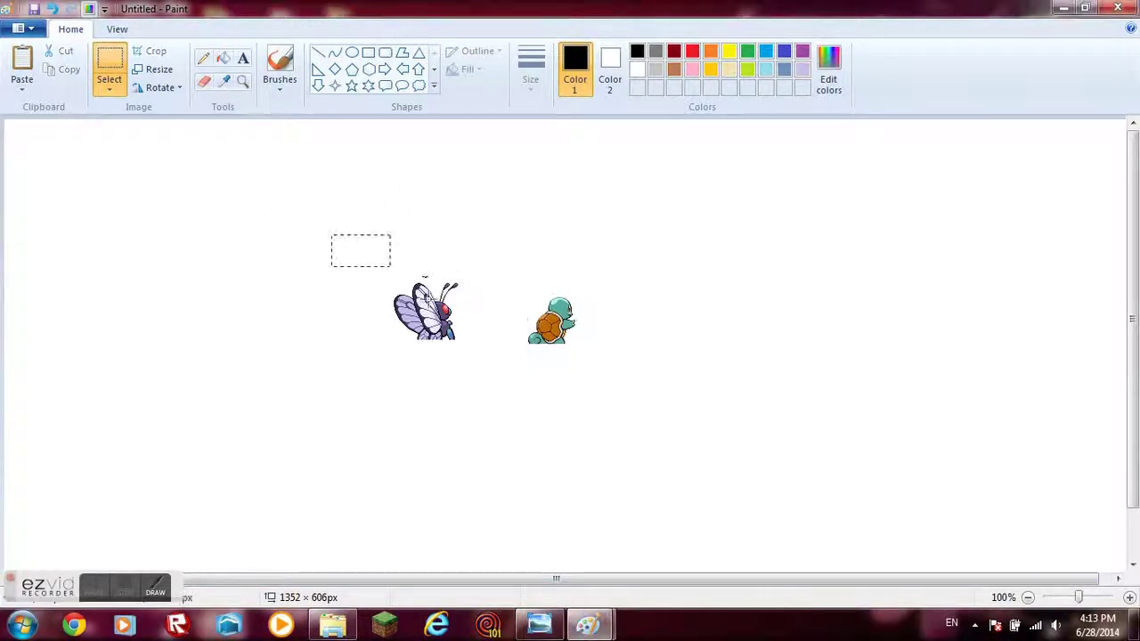
Place separate copies of Butterfree's wings, antennae and small hand in the empty area to the right of Squirtle
left_click_drag(429, 299, 443, 359)
left_click_drag(354, 274, 800, 308)
left_click(435, 281)
left_click_drag(532, 303, 478, 300)
key("ctrl+v")
left_click_drag(17, 134, 733, 285)
key("ctrl+v")
left_click_drag(14, 129, 730, 347)
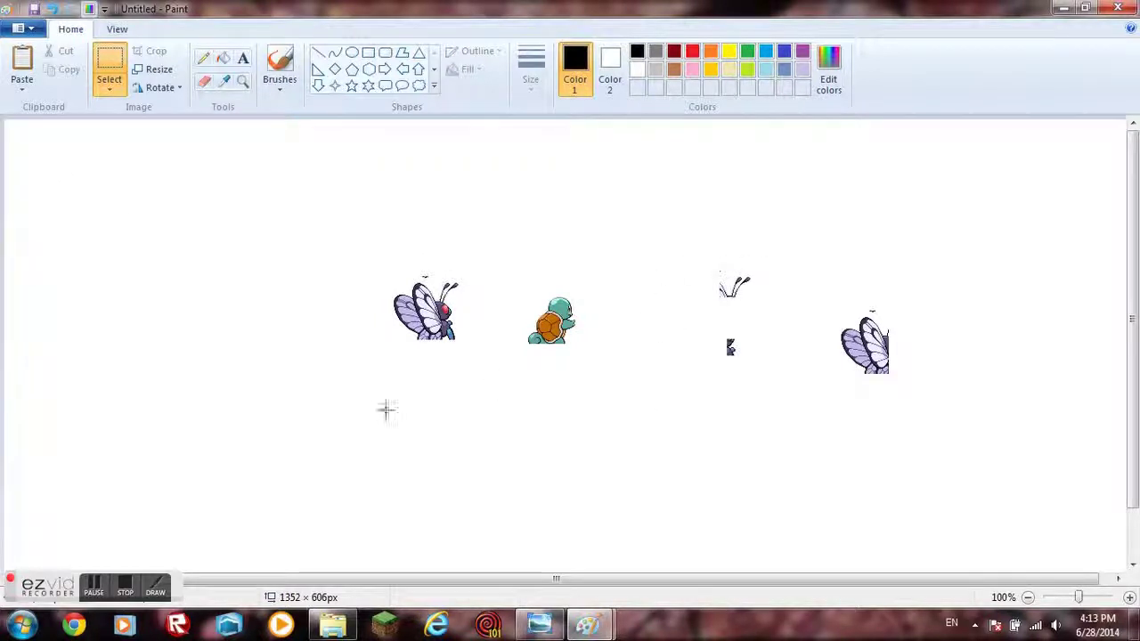
Erase the leftover wing, head and body pixels around the copied antennae and hand
left_click(204, 80)
scroll(580, 361, "up", 3)
scroll(946, 363, "down", 1)
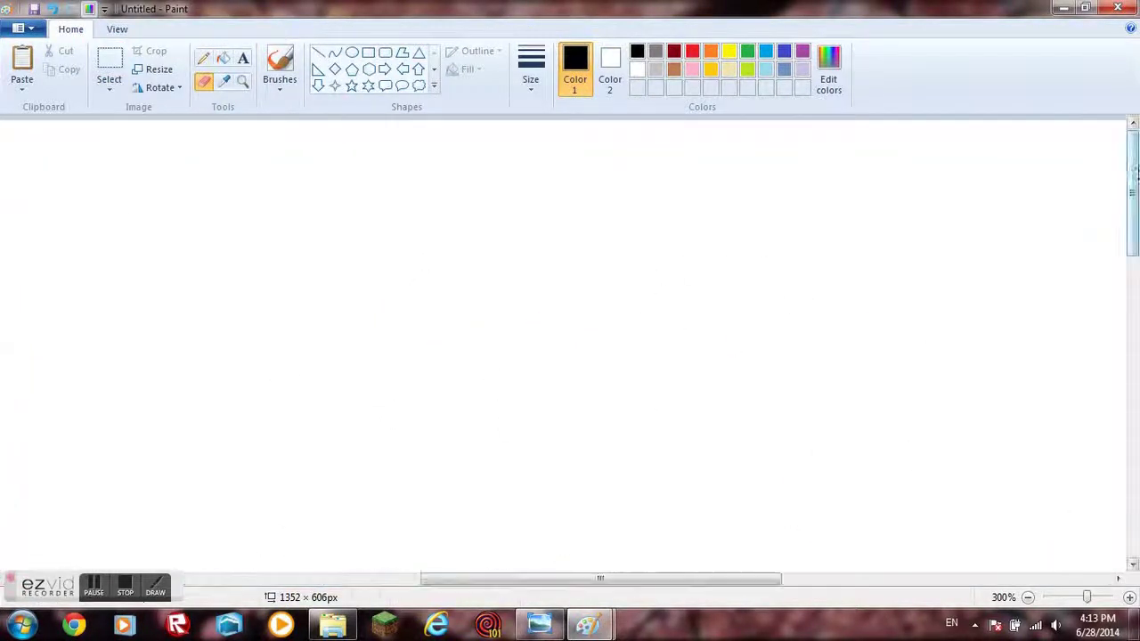
mouse_move(946, 363)
left_mouse_down()
mouse_move(930, 434)
mouse_move(916, 409)
left_mouse_up()
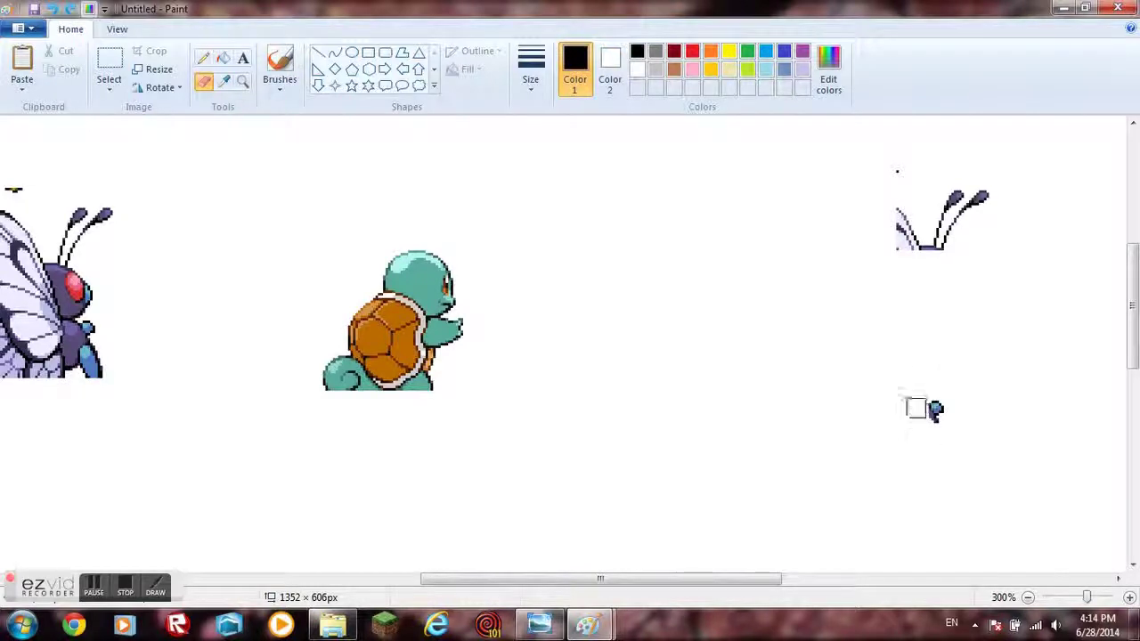
left_click_drag(1087, 597, 1060, 597)
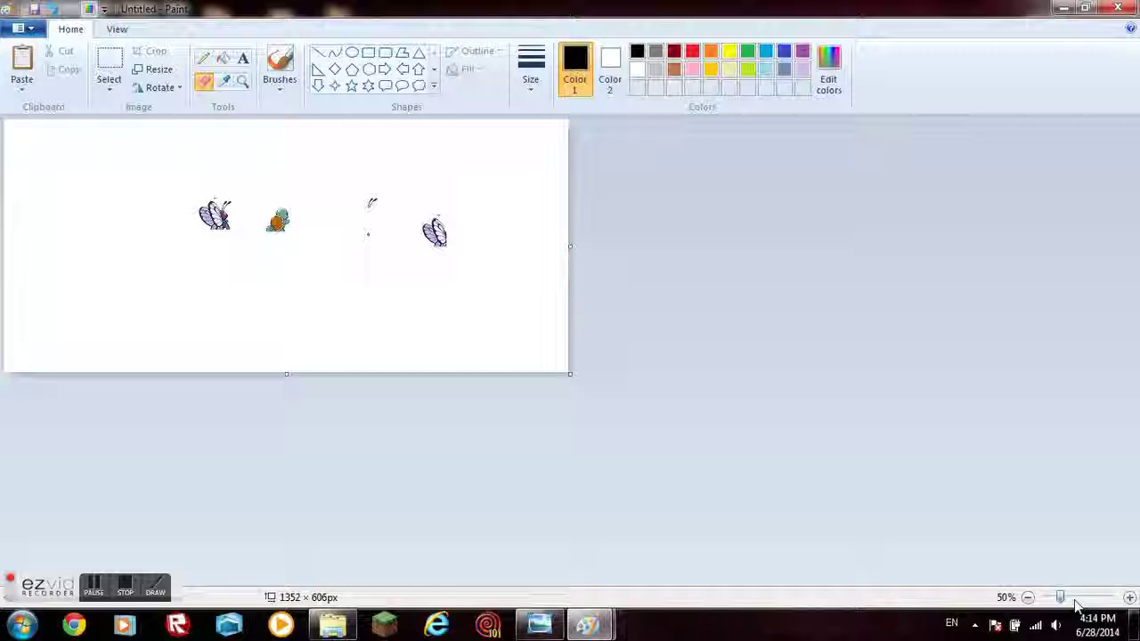
left_click(1076, 599)
left_click(108, 67)
left_click_drag(810, 282, 906, 378)
key("Escape")
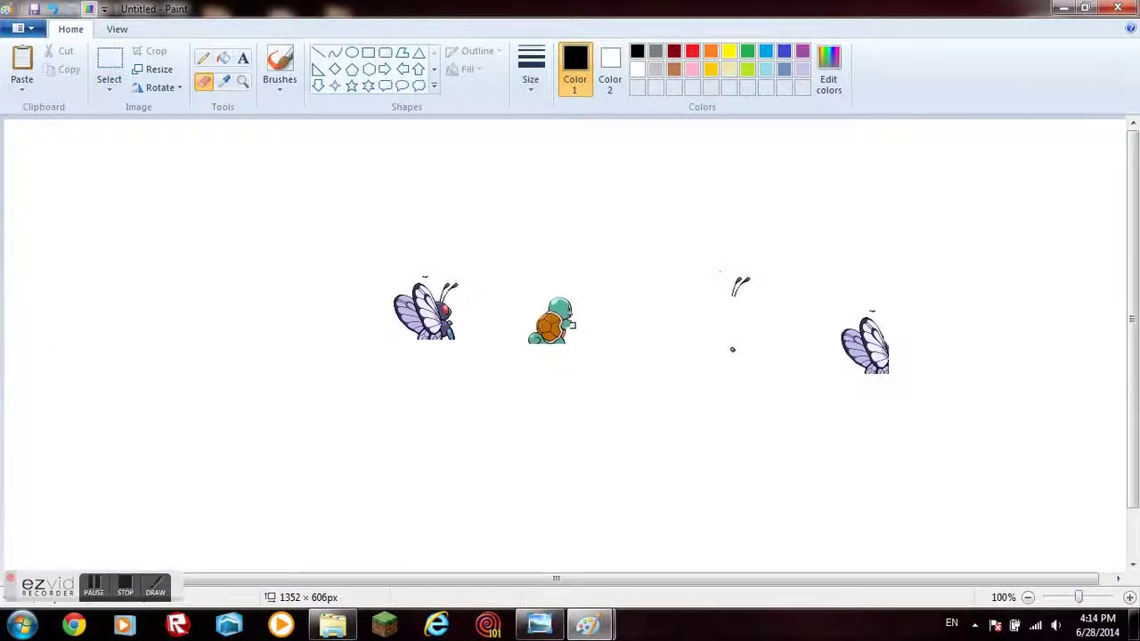
Move the copied antennae onto Squirtle's head and the copied wings onto its back over the shell
left_click(109, 67)
left_click_drag(717, 267, 755, 301)
left_click_drag(730, 278, 583, 274)
left_click_drag(834, 297, 901, 387)
left_click_drag(864, 343, 534, 308)
left_click_drag(468, 224, 601, 380)
left_click(490, 406)
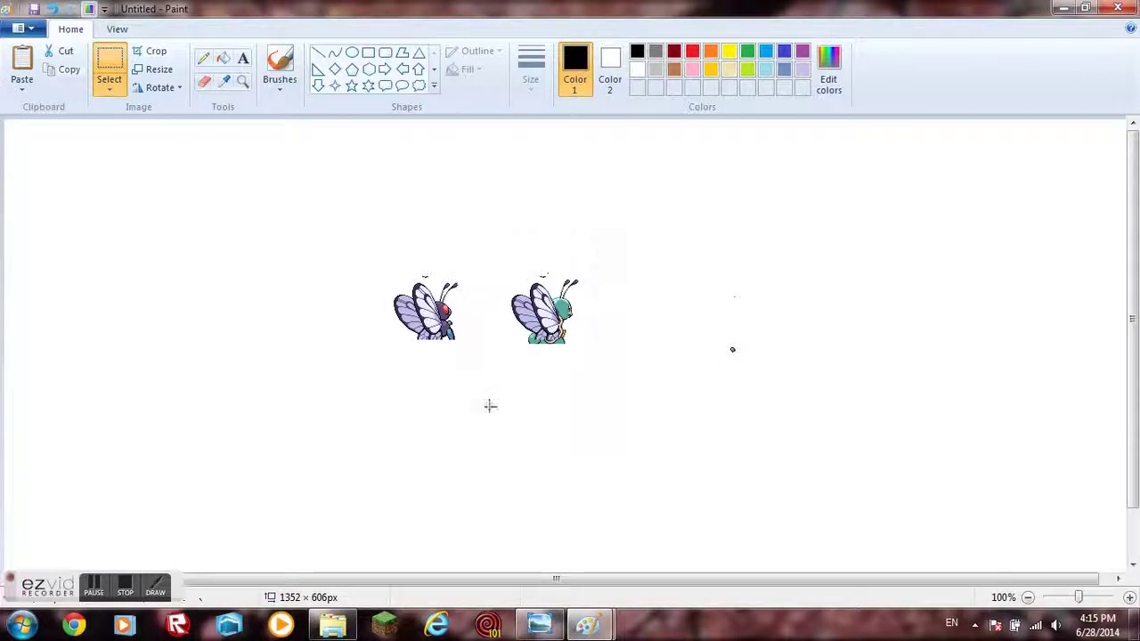
Move the copied Butterfree hand over to Squirtle's body to stand in for its arm
left_click(280, 67)
left_click(224, 81)
left_click(554, 335)
left_click(110, 65)
left_click_drag(693, 314, 758, 364)
left_click_drag(729, 343, 654, 362)
Replace the teal on Squirtle's head, body and tail with Butterfree's dark purple, using sampled colours
left_click(224, 81)
left_click(563, 307)
left_click(109, 65)
key("Delete")
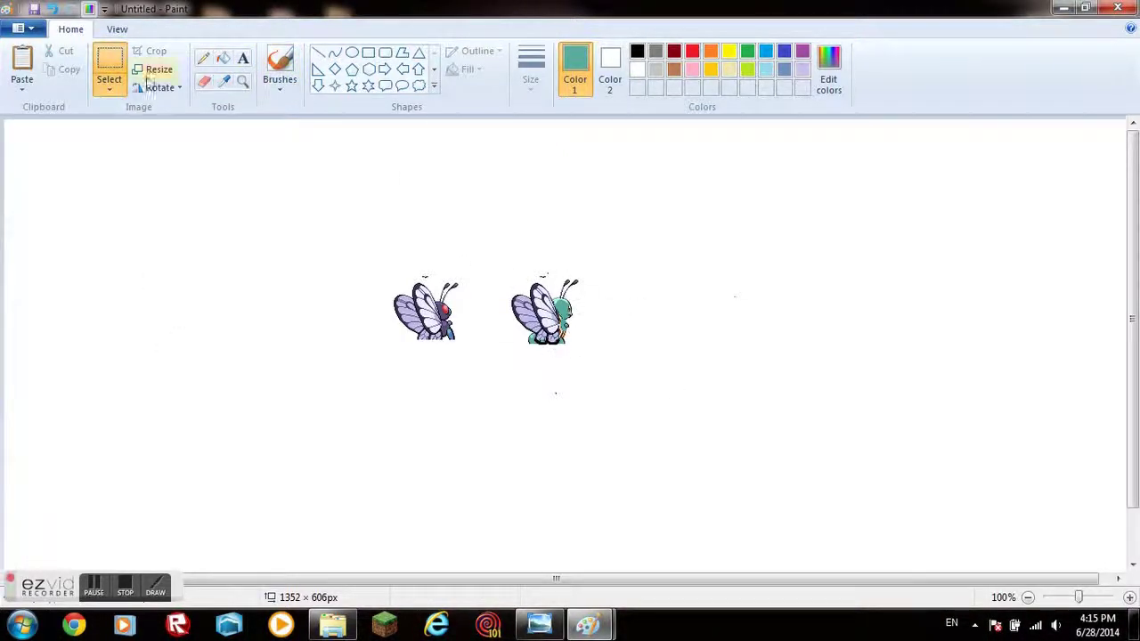
left_click(224, 81)
right_click(564, 305)
left_click(204, 82)
left_click(224, 81)
right_click(563, 303)
left_click(223, 81)
left_click(530, 308)
left_click(223, 81)
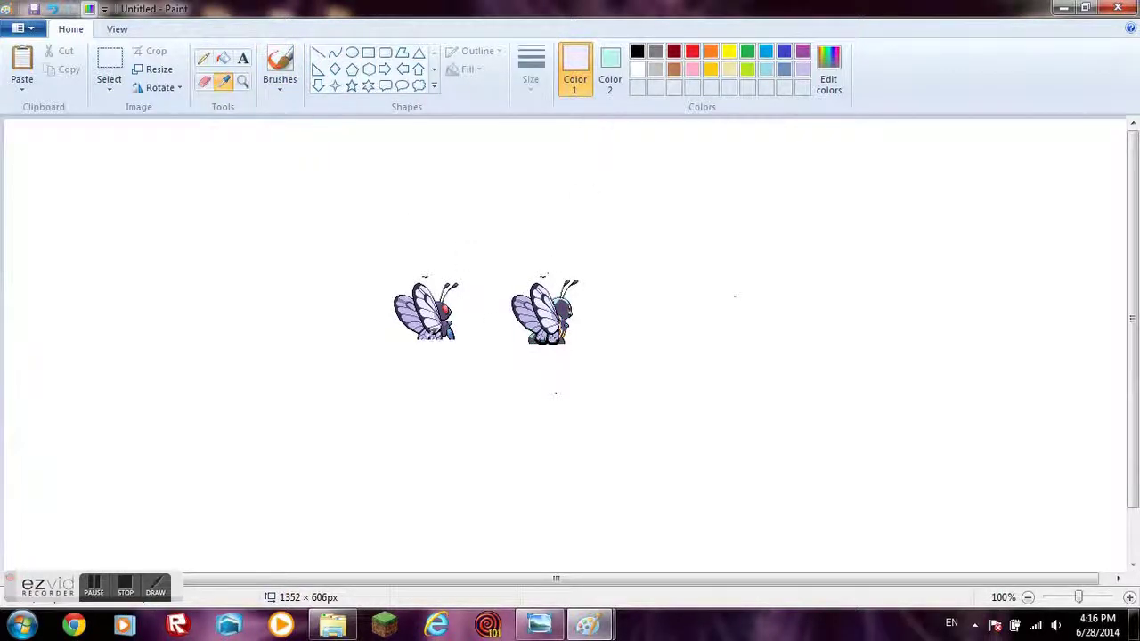
Replace the mint highlight on Squirtle's head with Butterfree's pale wing colour and sample Butterfree's purple as the second colour
left_click(610, 67)
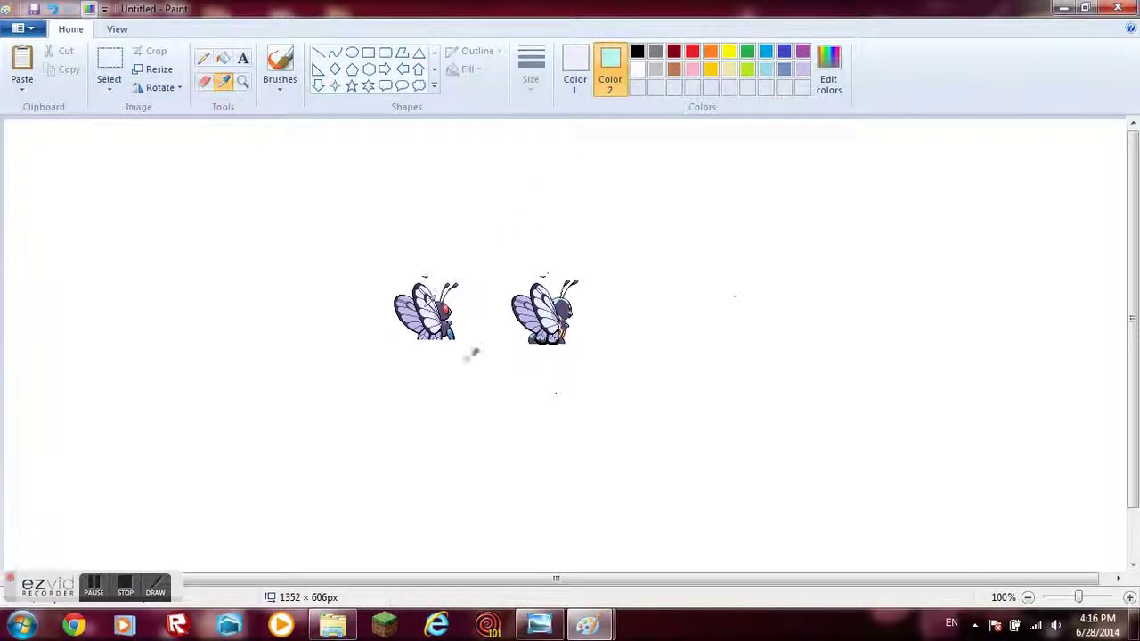
left_click(558, 298)
left_click(224, 82)
left_click(562, 310)
left_click(223, 82)
left_click(534, 335)
left_click(224, 82)
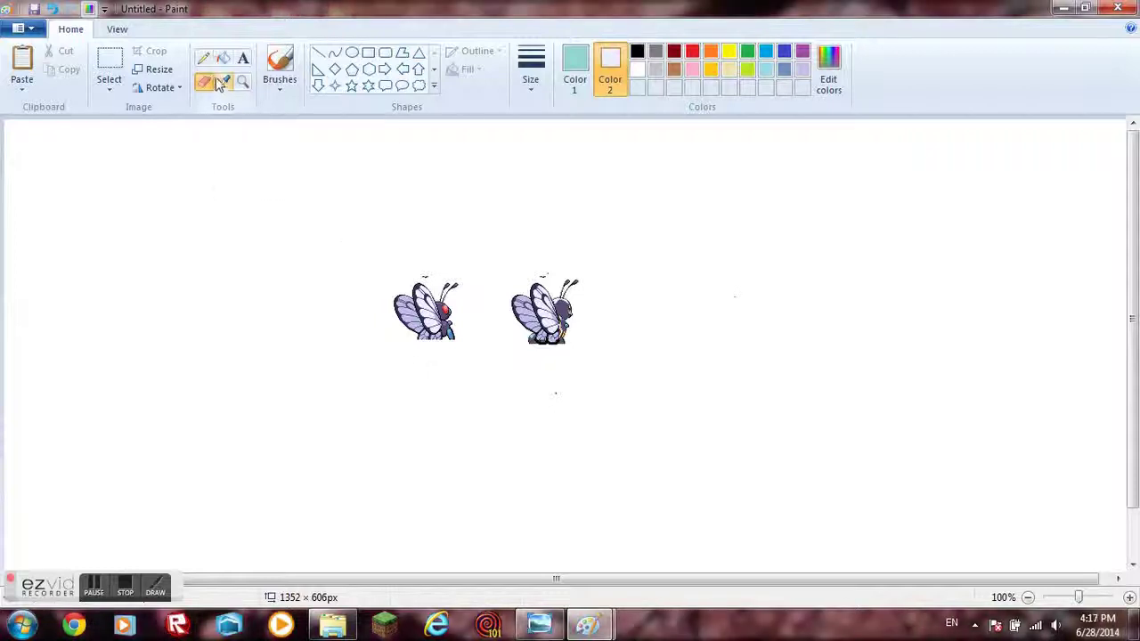
right_click(450, 322)
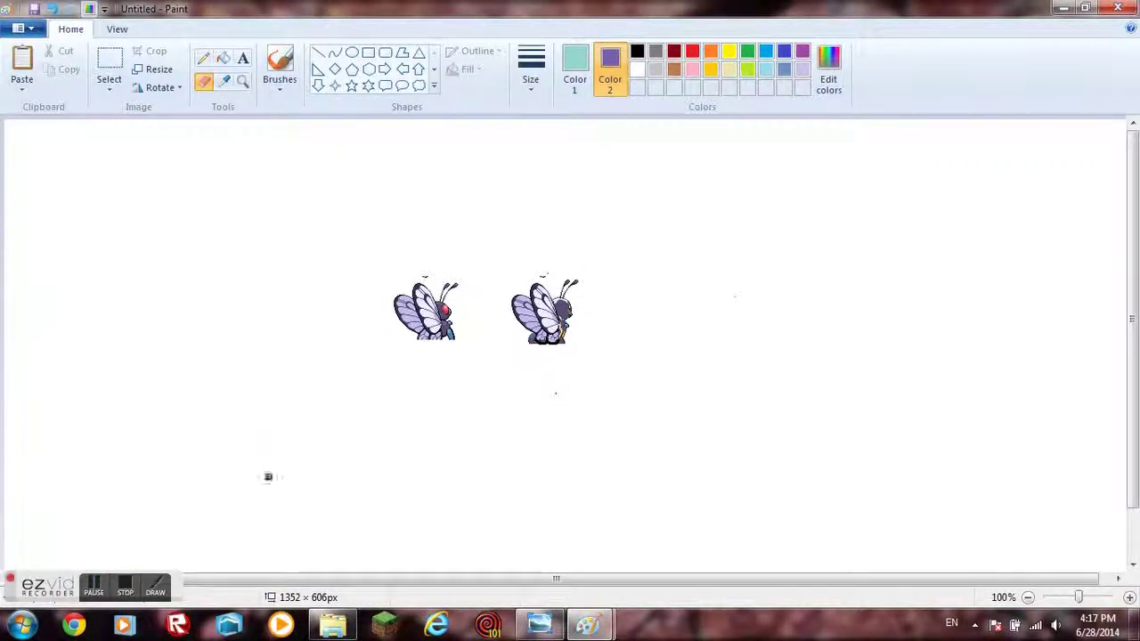
Move the combined back sprite to the canvas's upper-left area and reduce the canvas to 180 × 168 px
mouse_move(390, 234)
left_mouse_down()
mouse_move(392, 277)
mouse_move(428, 254)
mouse_move(630, 382)
left_mouse_up()
left_click(110, 71)
left_click_drag(549, 314, 171, 239)
left_click(1028, 598)
left_click_drag(87, 180, 32, 144)
mouse_move(1082, 598)
left_mouse_down()
mouse_move(1099, 599)
mouse_move(1063, 598)
mouse_move(1088, 598)
left_mouse_up()
key("ctrl+shift+x")
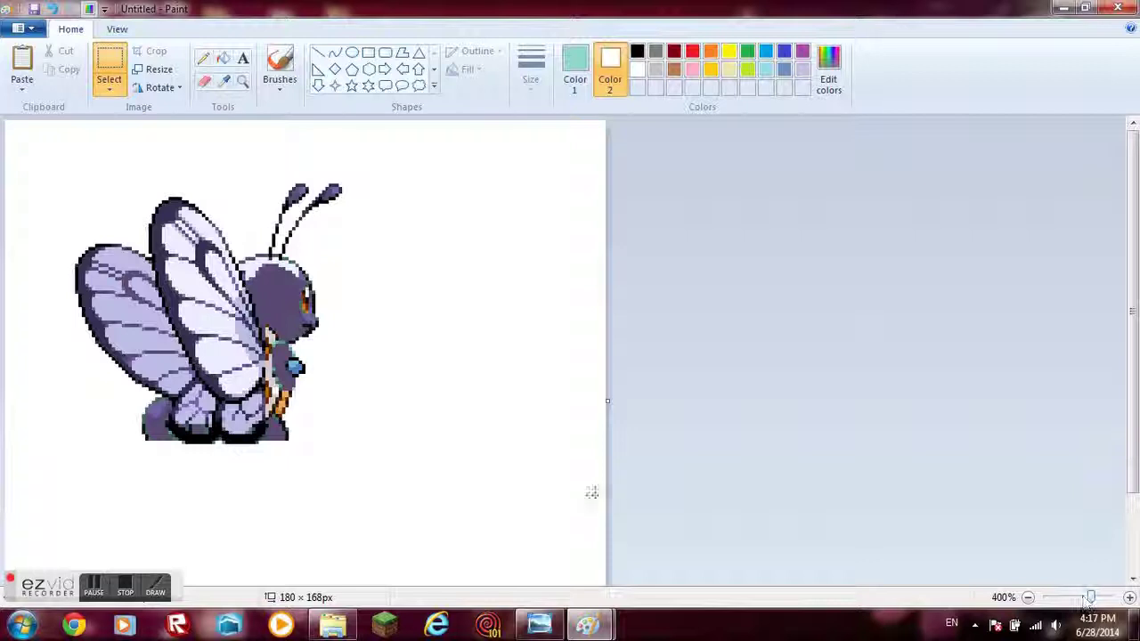
Shrink the canvas around the back sprite, leaving a white margin beside and below it, and nudge the sprite up slightly
scroll(541, 516, "down", 2)
left_click_drag(607, 583, 258, 274)
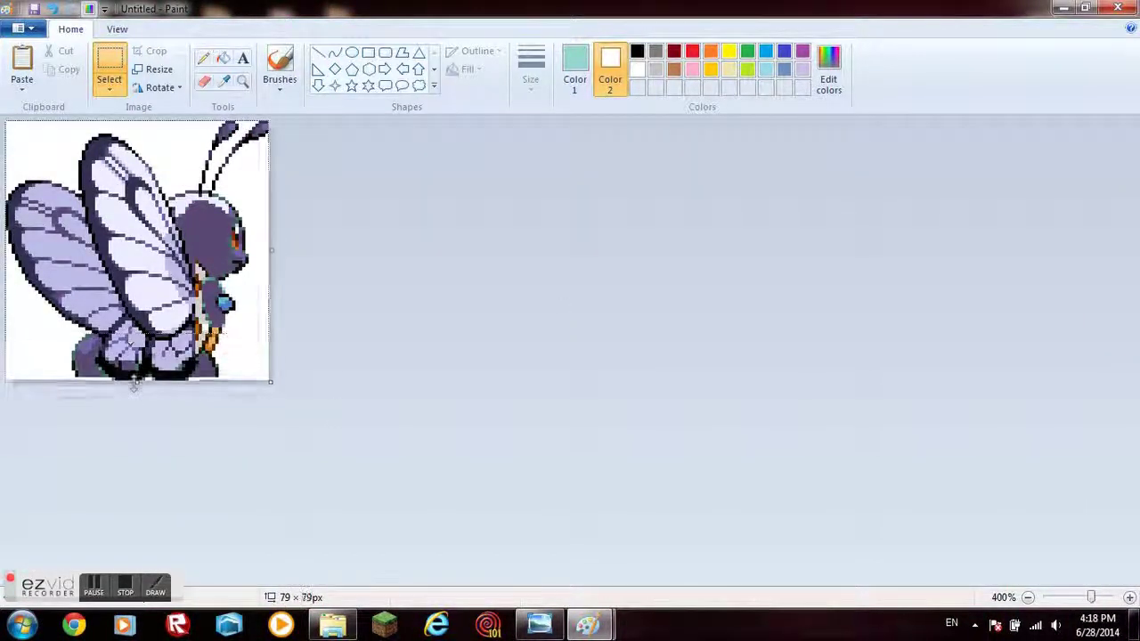
left_click_drag(138, 382, 138, 467)
left_click_drag(271, 295, 360, 294)
left_click_drag(279, 419, 4, 120)
left_click_drag(172, 319, 172, 305)
Shift the back sprite left and trim the canvas to 64 × 64 px, cutting off the rear wing's edge and the sprite's base
left_click_drag(182, 469, 161, 368)
left_click_drag(361, 242, 251, 229)
left_click_drag(174, 235, 135, 238)
left_click_drag(250, 243, 214, 255)
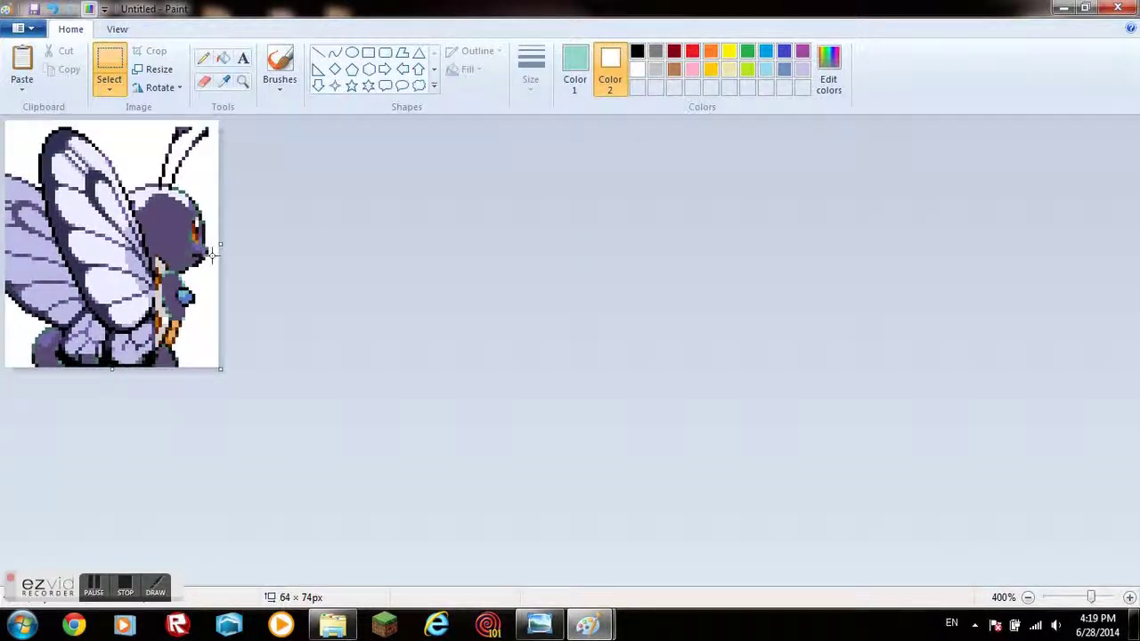
left_click_drag(107, 334, 107, 332)
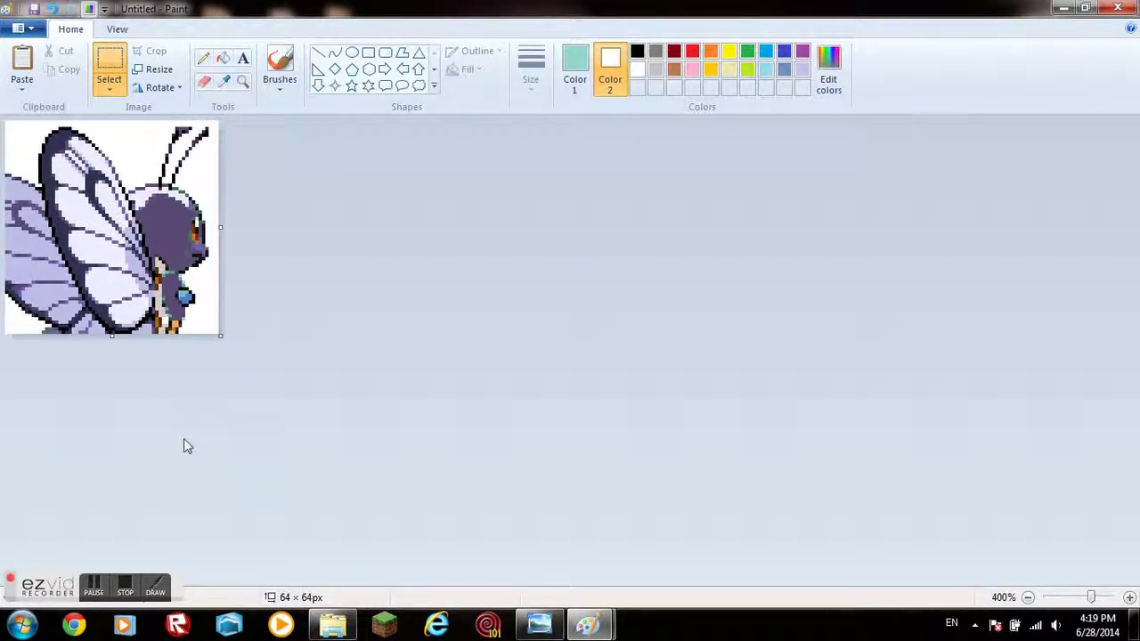